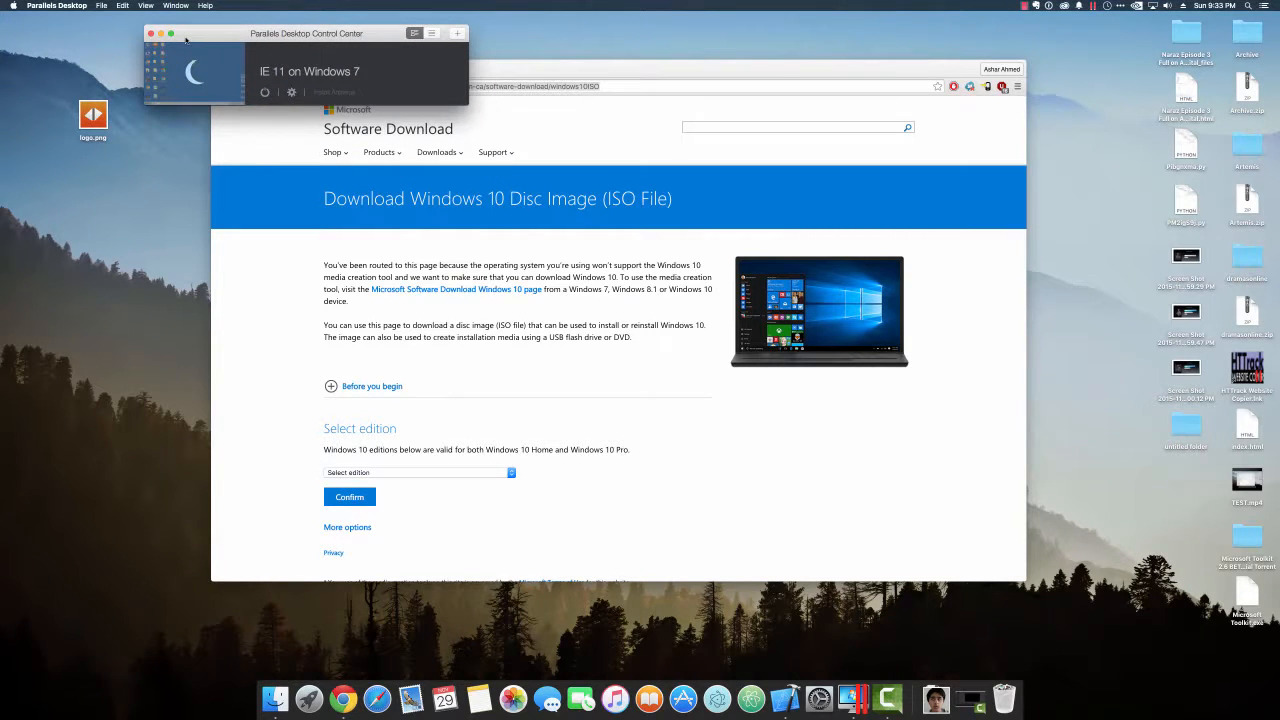
Clear the desktop by minimizing the browser window and quitting Xcode.
drag(185, 40, 118, 106)
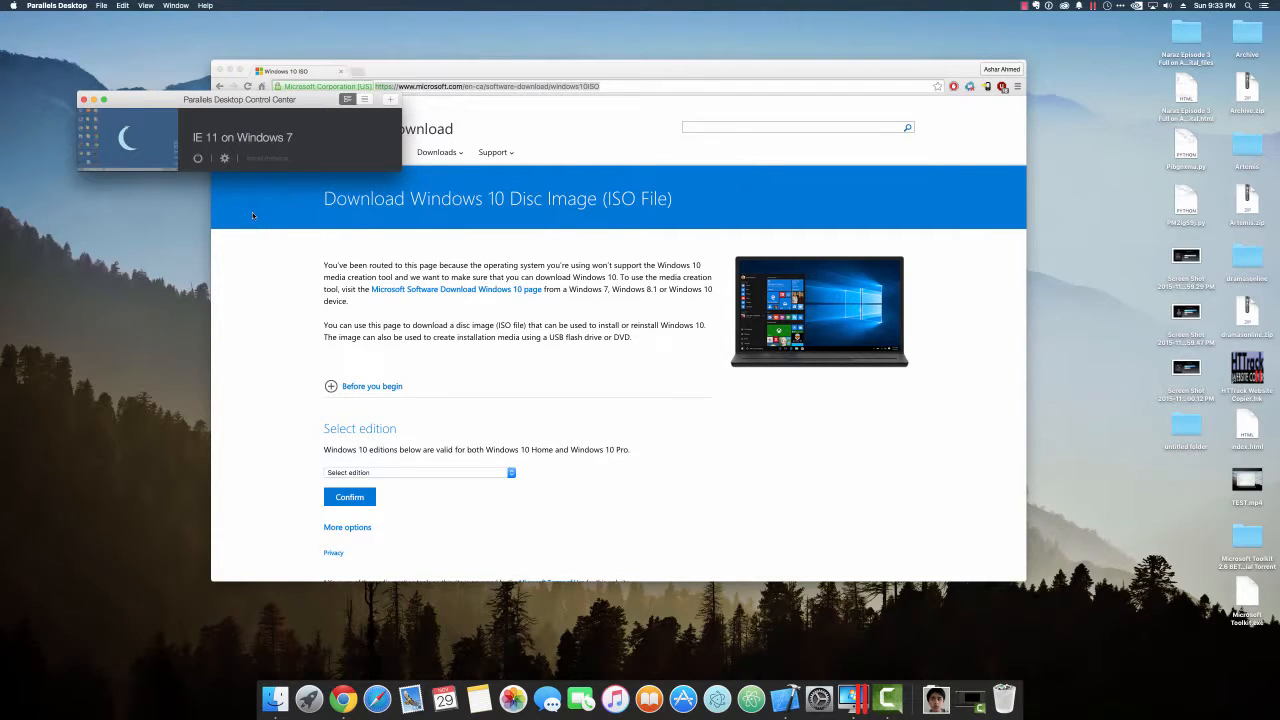
click(230, 69)
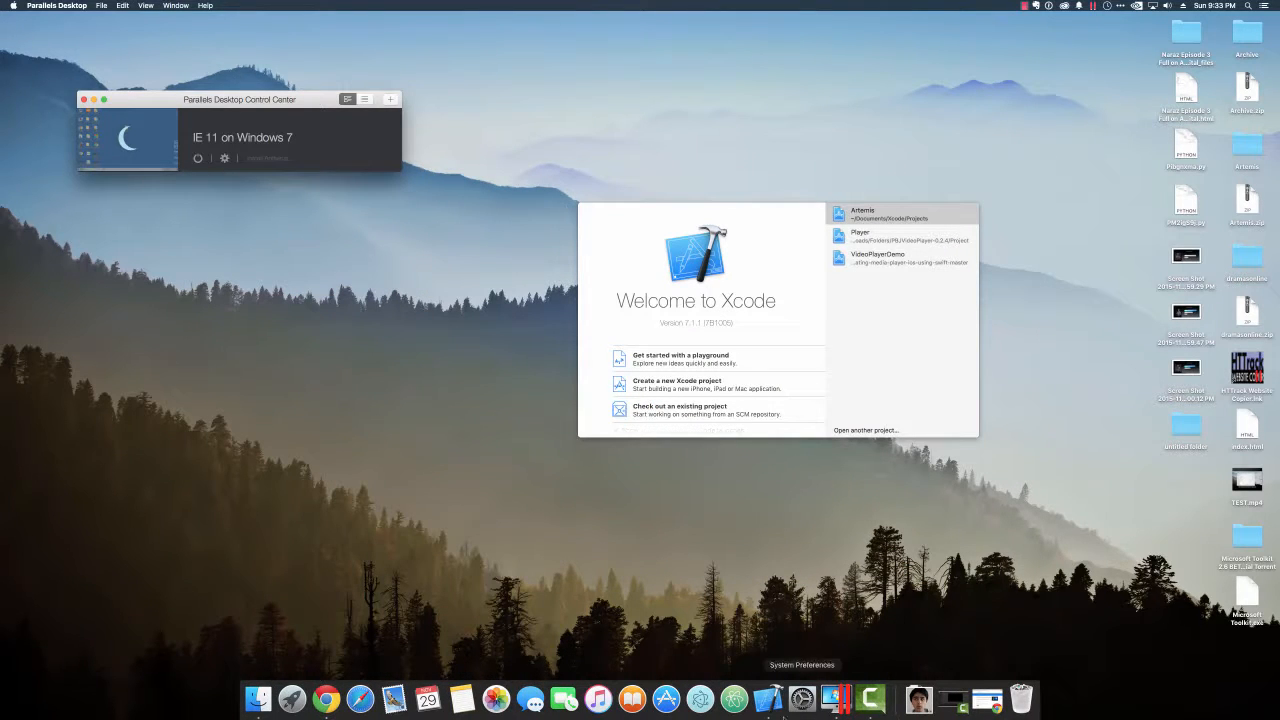
right_click(767, 698)
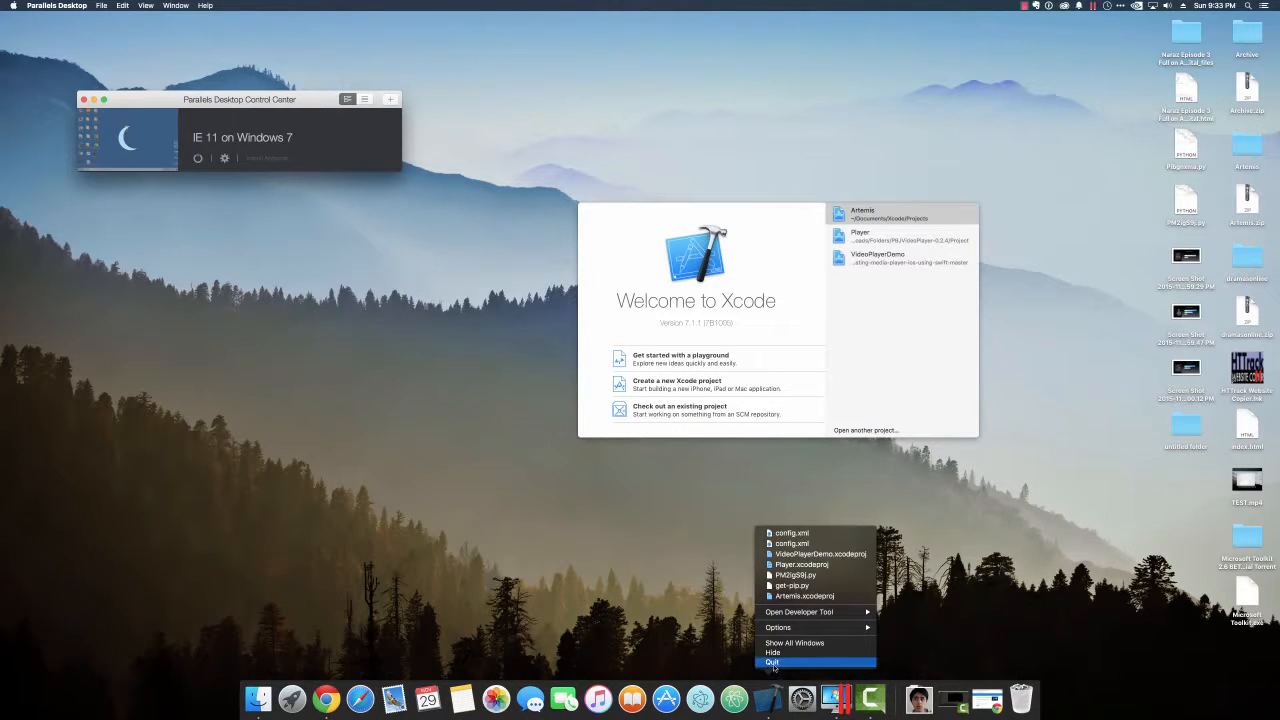
click(772, 662)
Uncover logo.png behind the Control Center window and move the file next to the other desktop icons.
drag(225, 103, 374, 247)
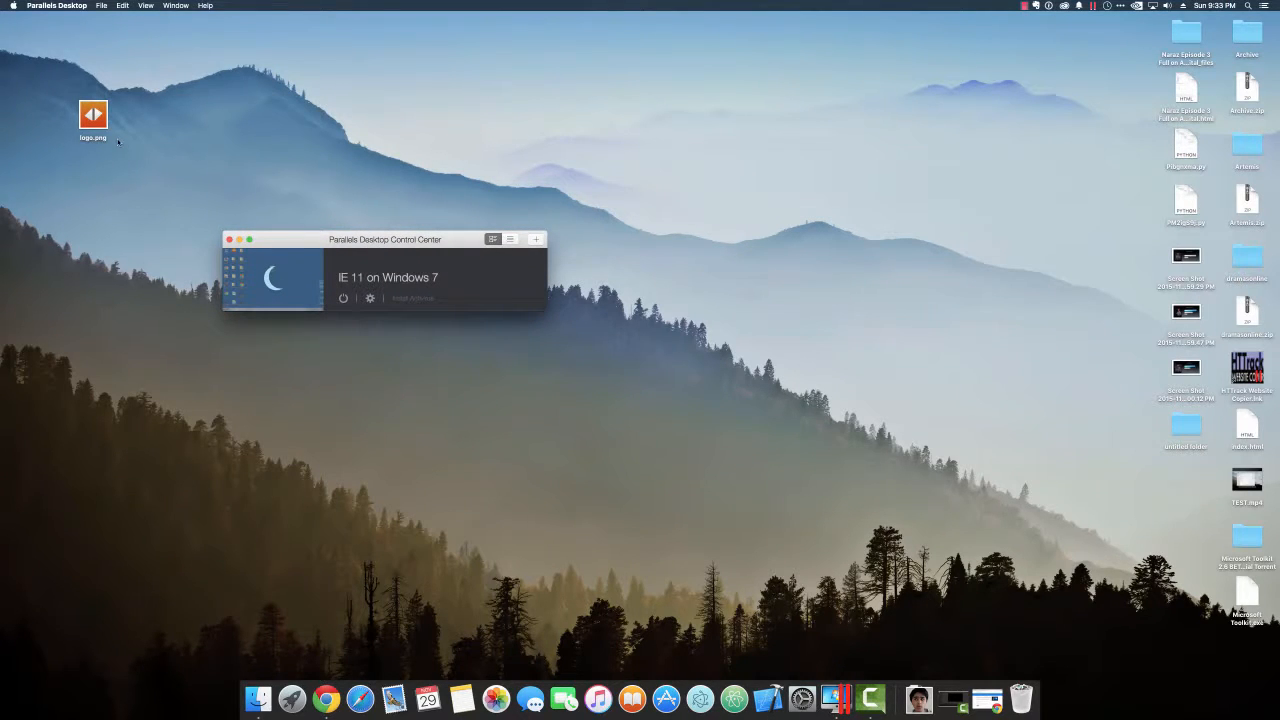
click(92, 115)
drag(92, 115, 1001, 398)
click(1001, 398)
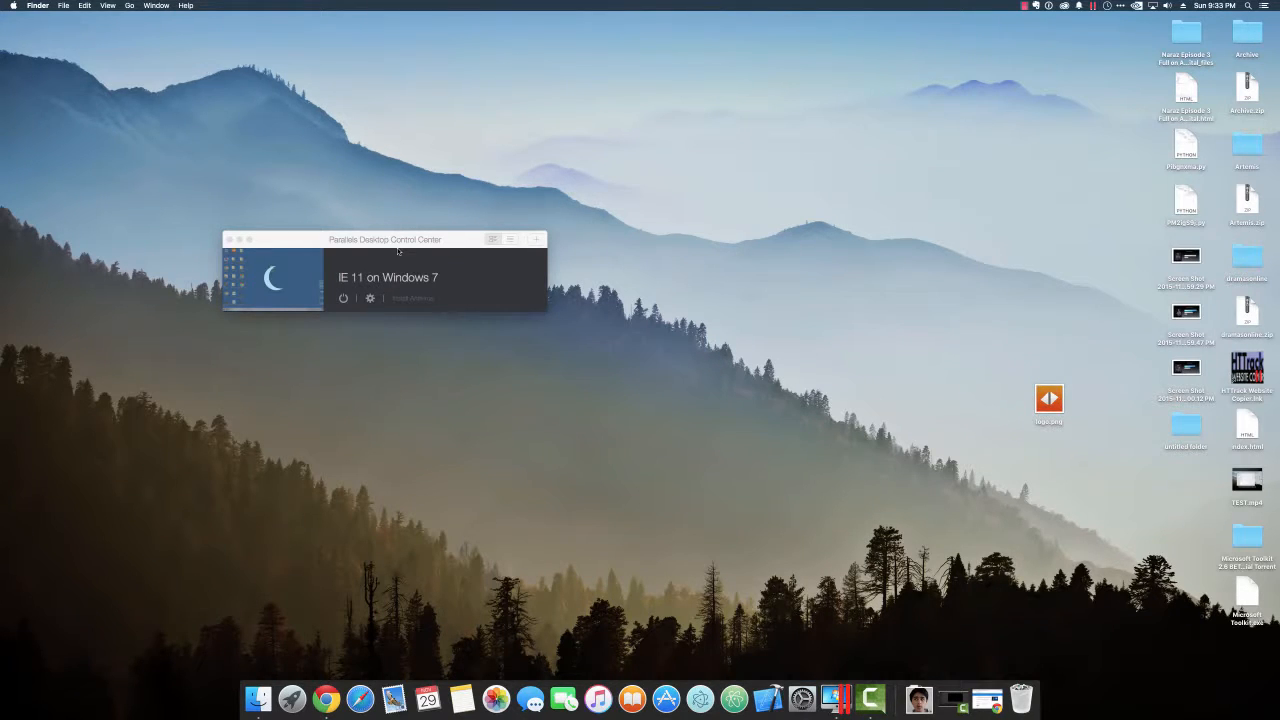
click(383, 243)
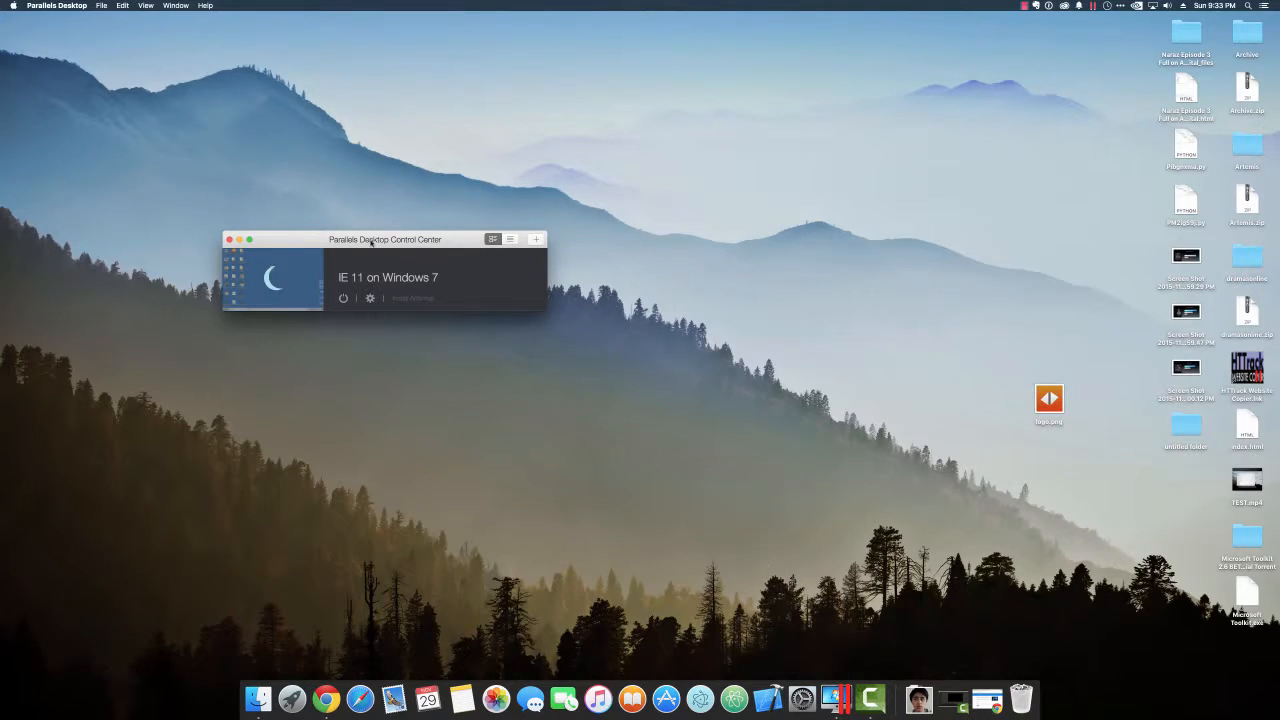
drag(361, 240, 418, 154)
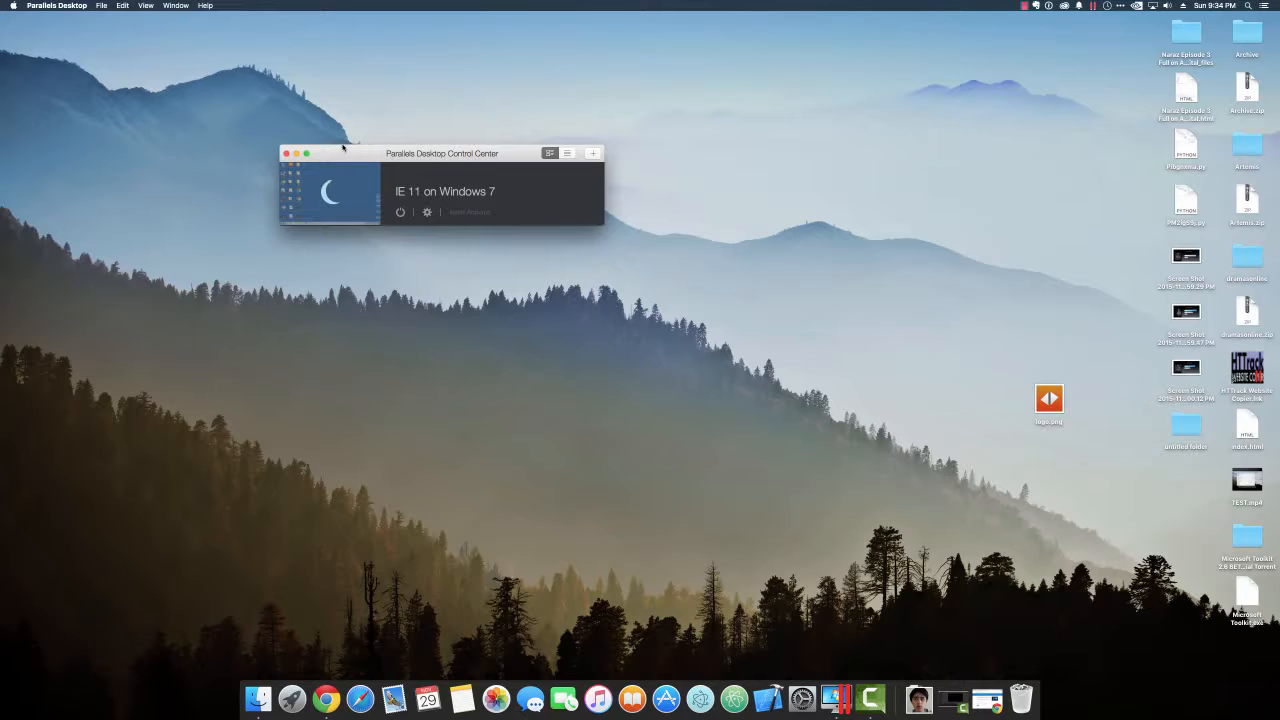
drag(343, 148, 364, 178)
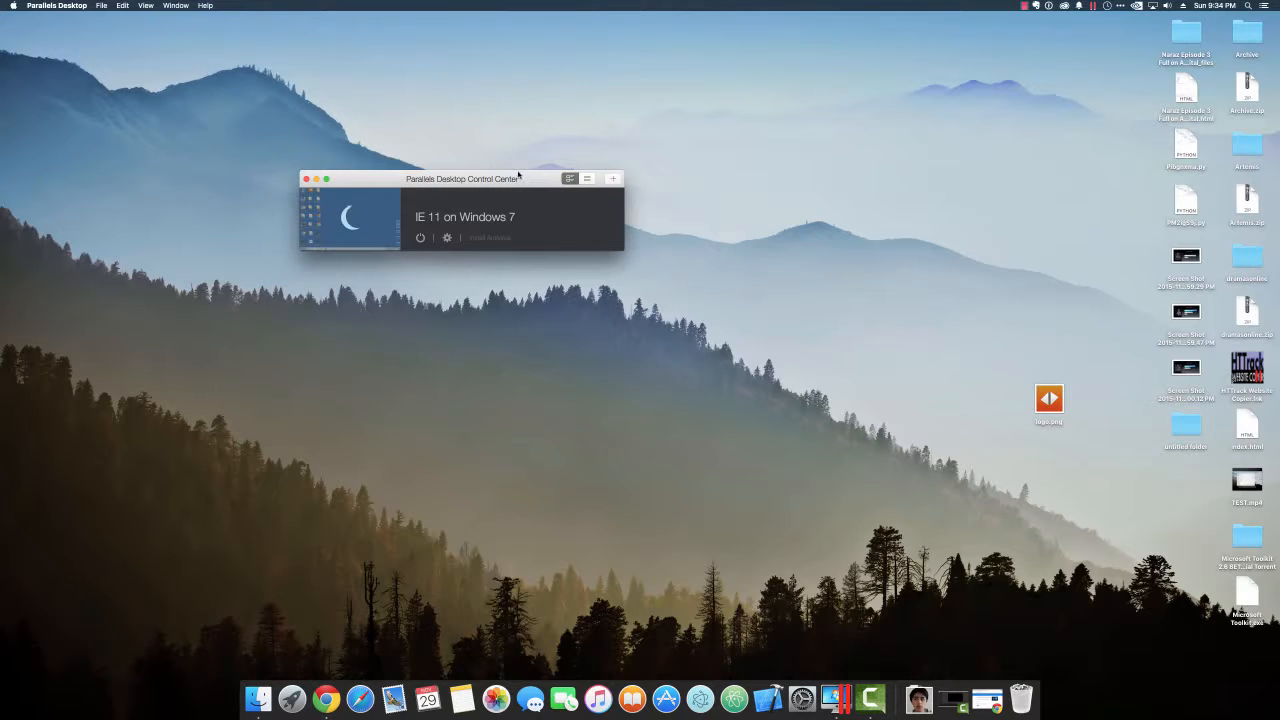
drag(518, 175, 451, 97)
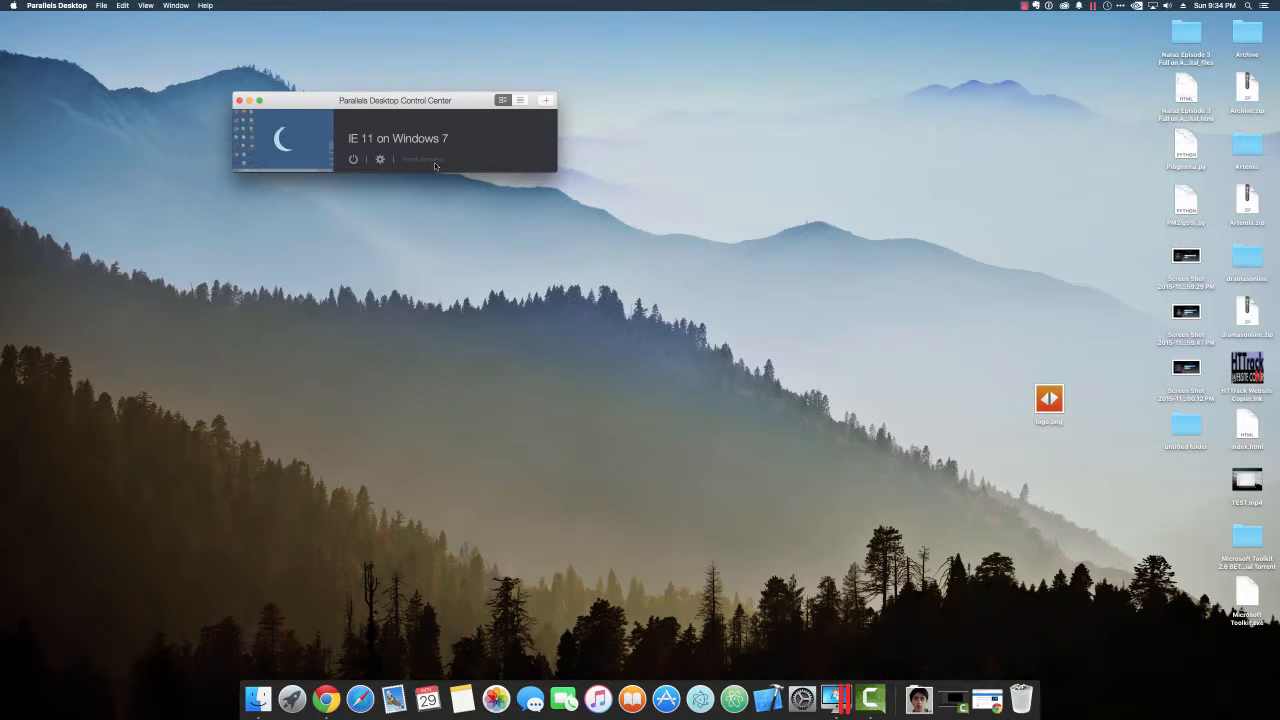
drag(340, 99, 389, 198)
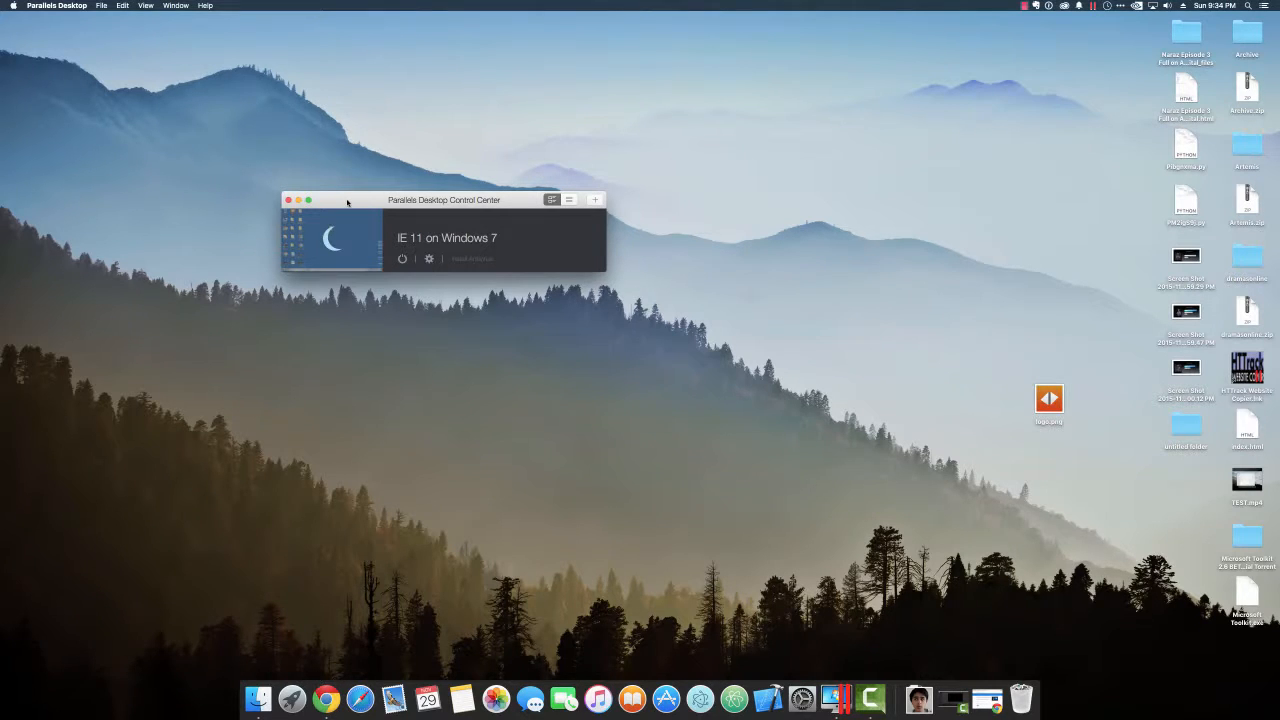
drag(347, 203, 310, 205)
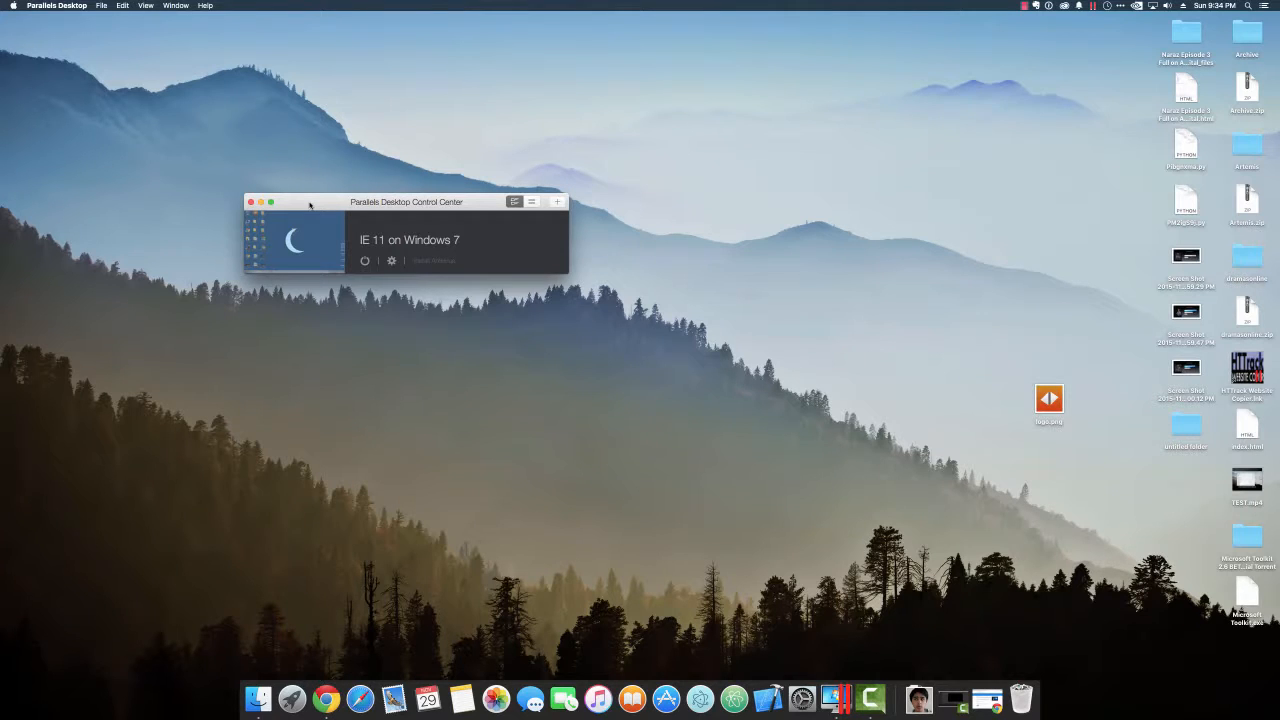
drag(310, 205, 309, 204)
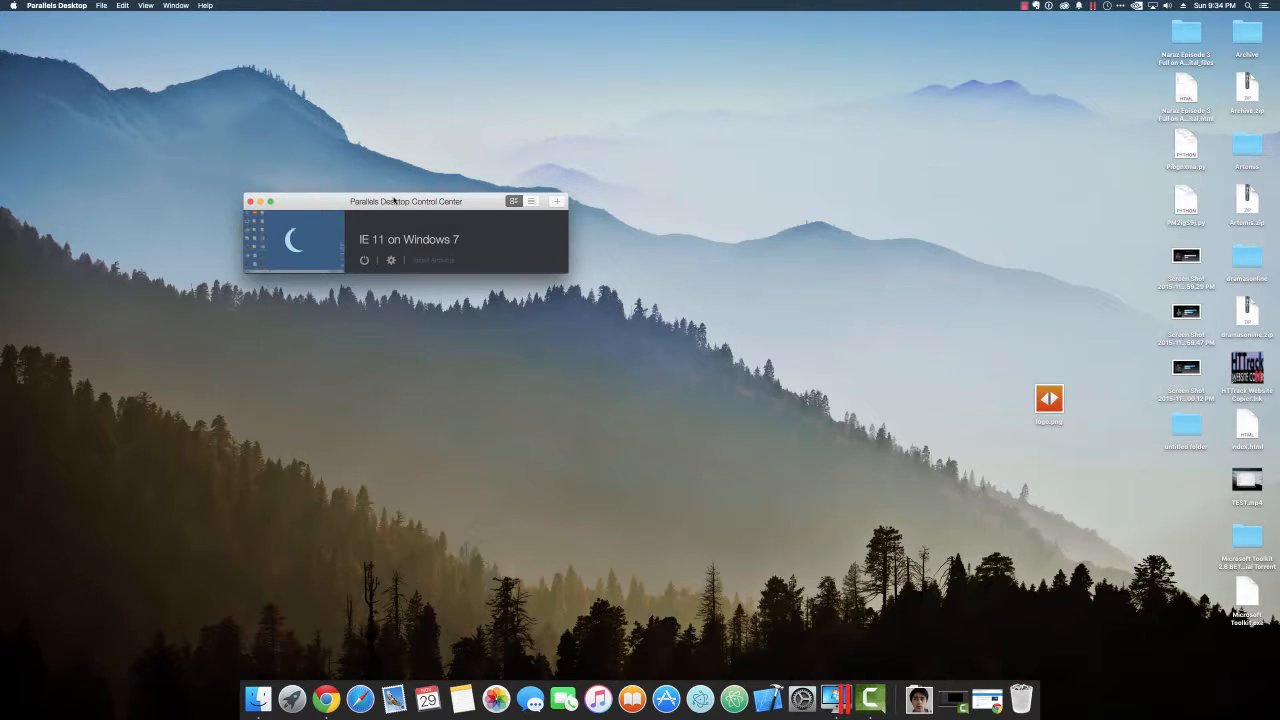
drag(396, 201, 446, 251)
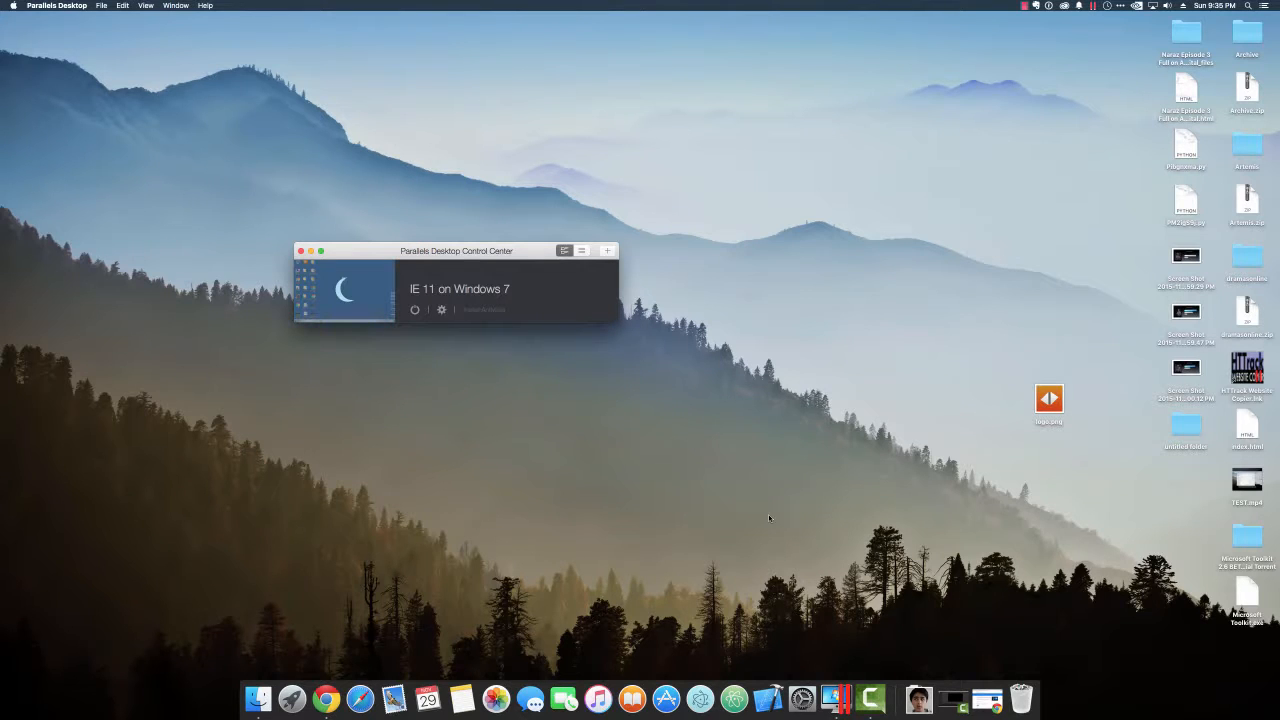
Switch to the minimized Chrome window and examine Microsoft's Windows 10 disc image (ISO) download page down to its footer.
click(983, 708)
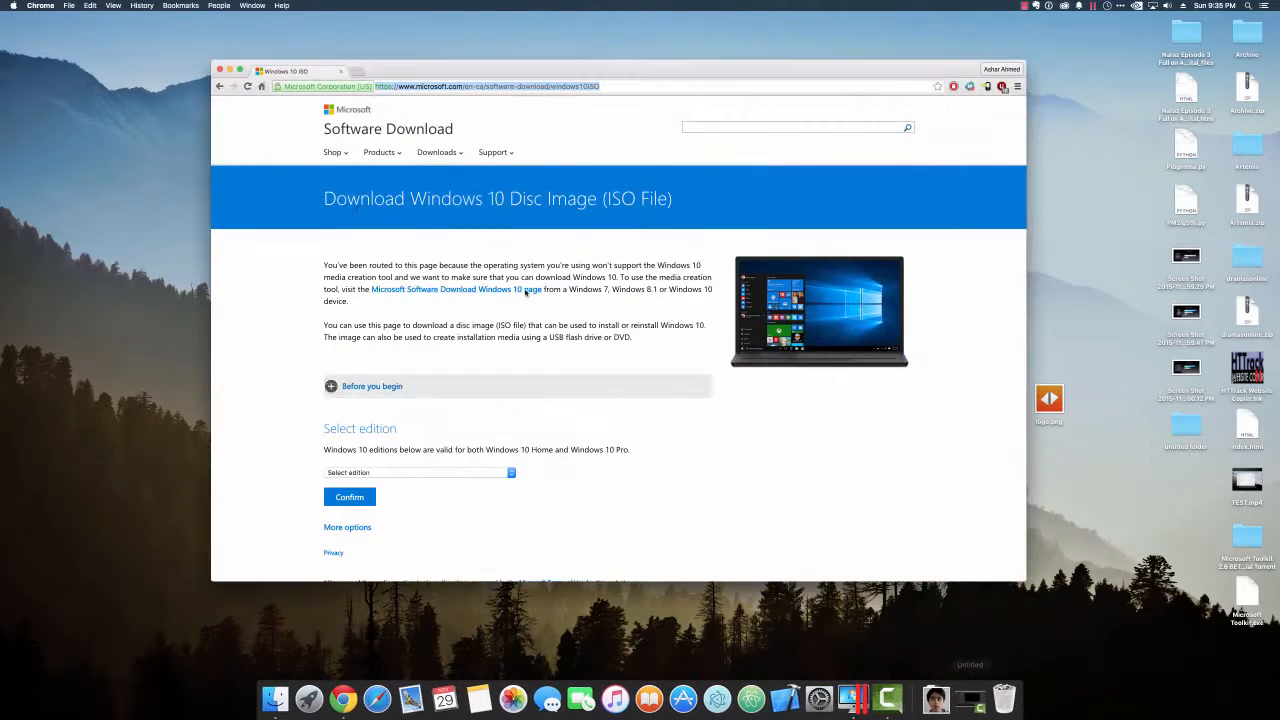
click(383, 250)
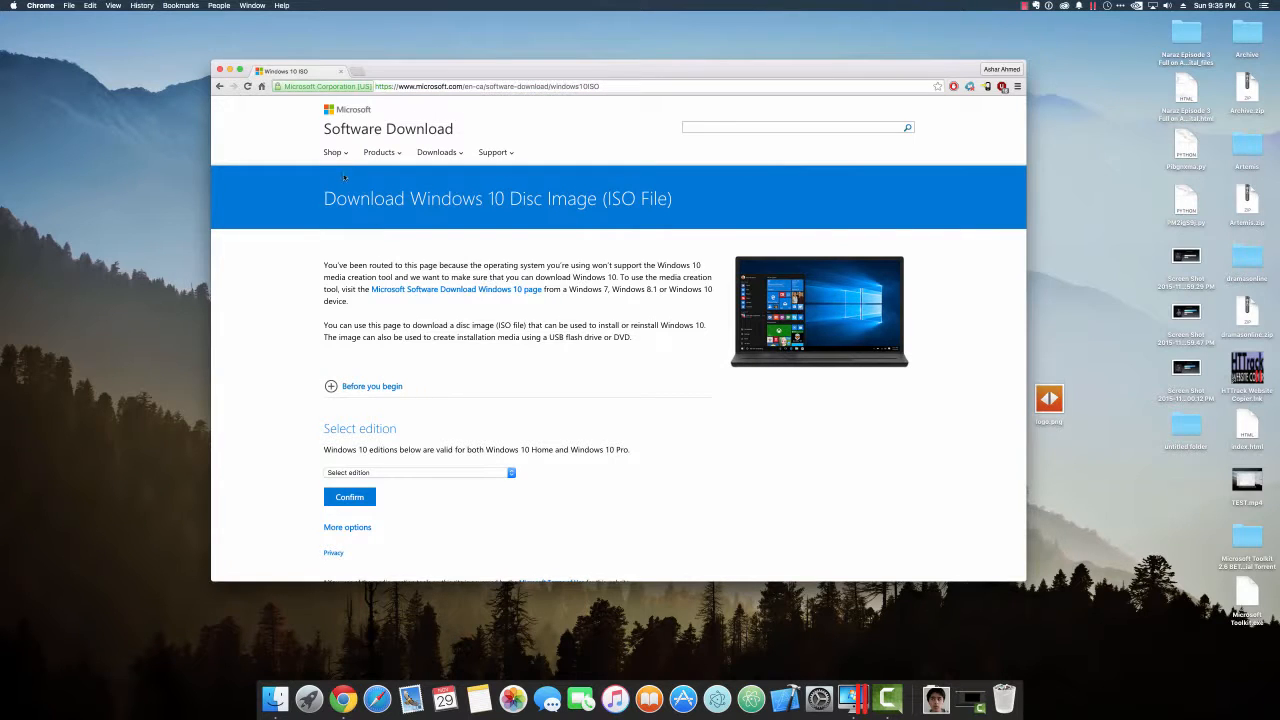
drag(323, 198, 781, 180)
click(781, 180)
scroll(516, 229, down, 5)
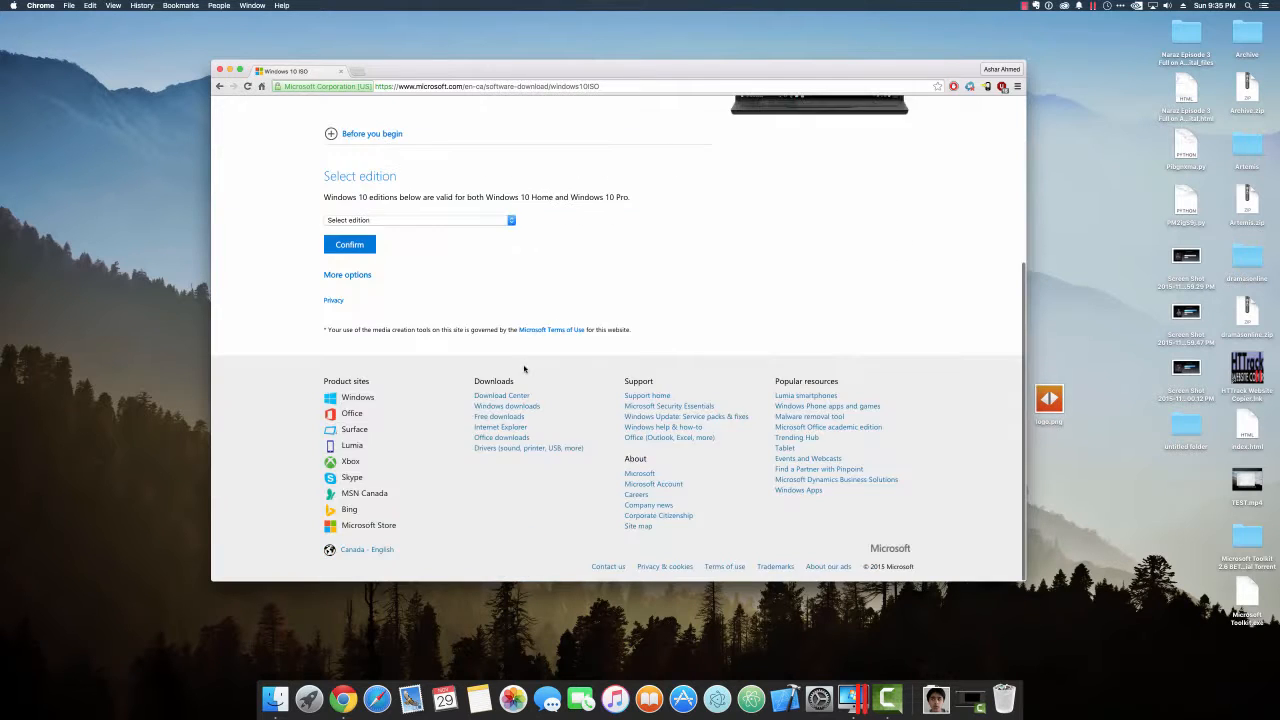
scroll(478, 280, up, 5)
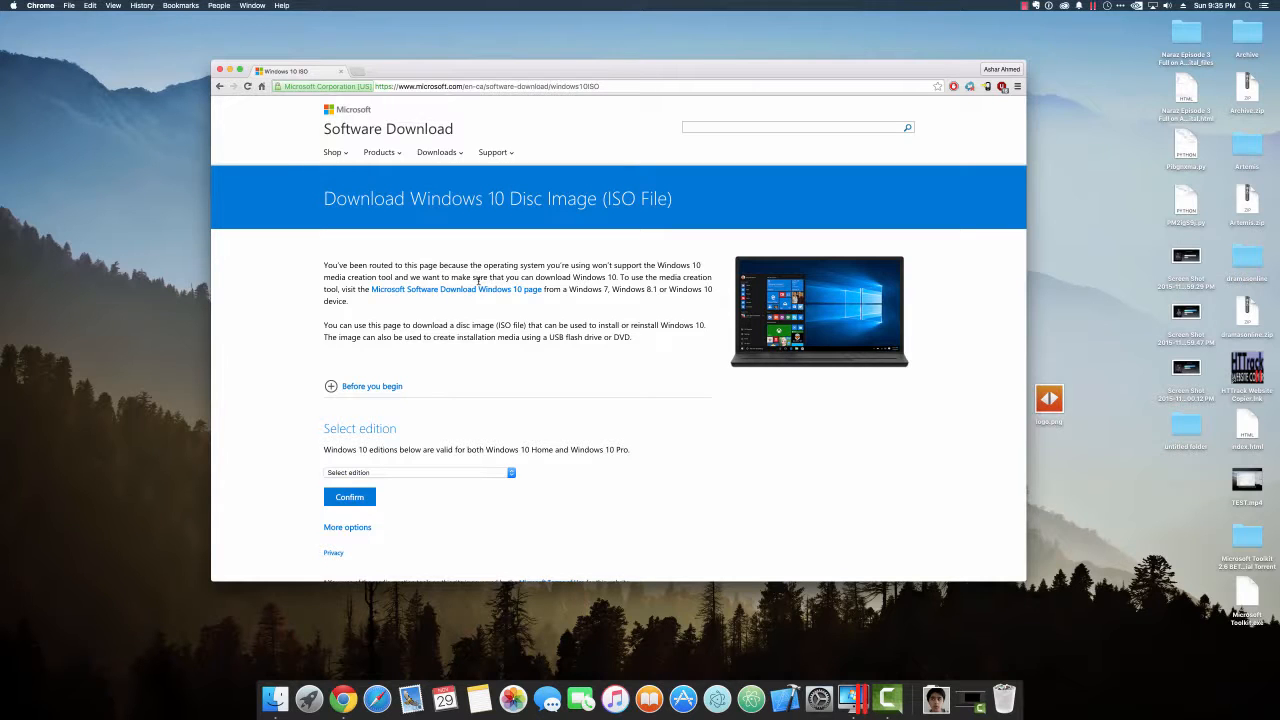
scroll(478, 281, down, 1)
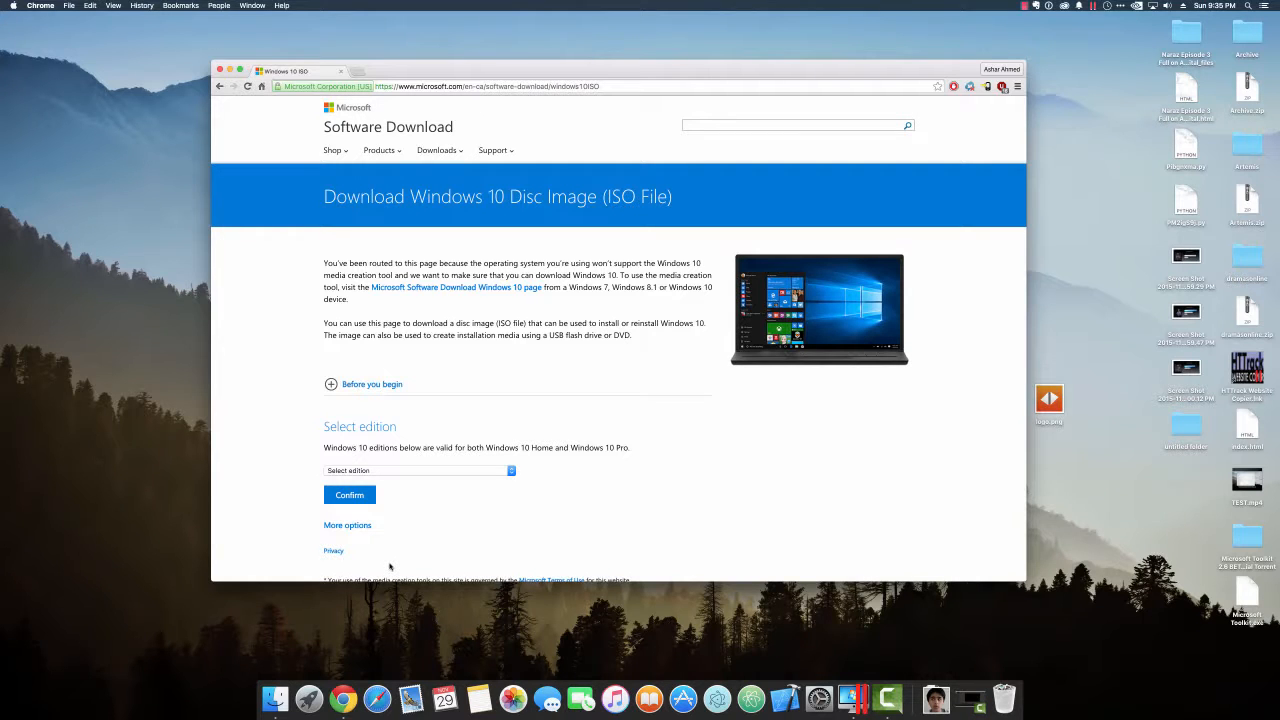
scroll(389, 564, down, 5)
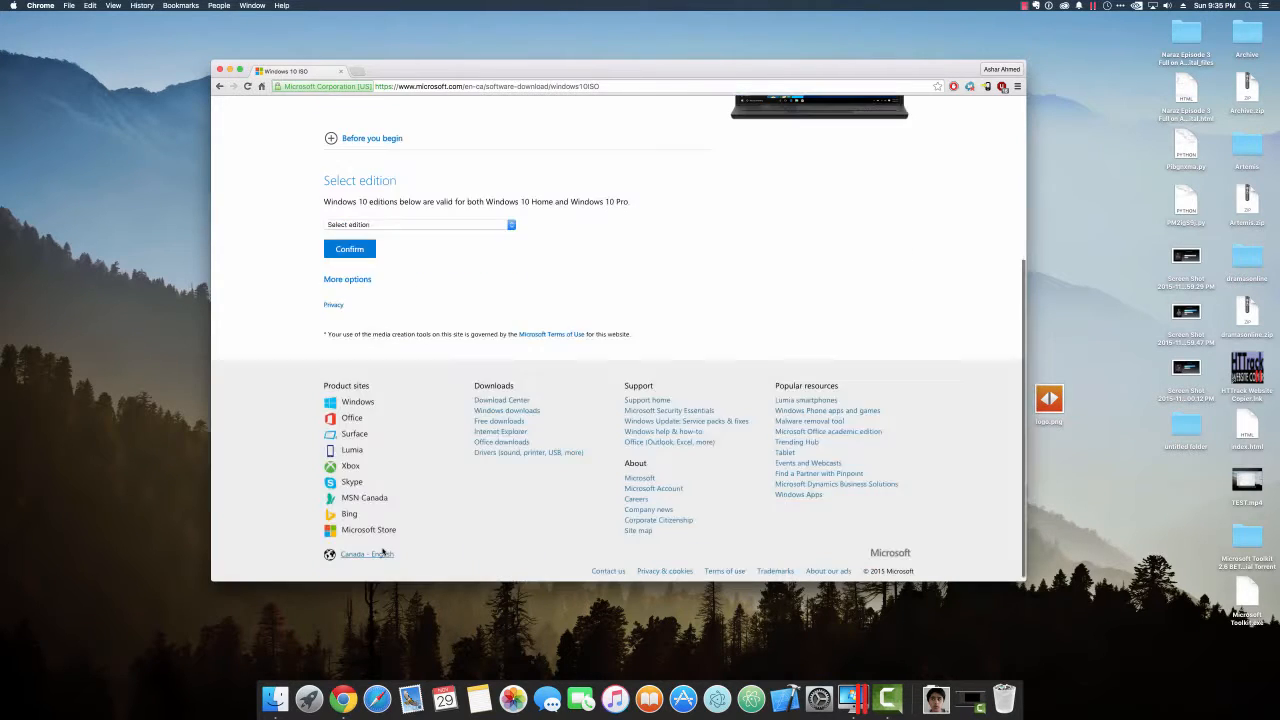
scroll(385, 555, up, 2)
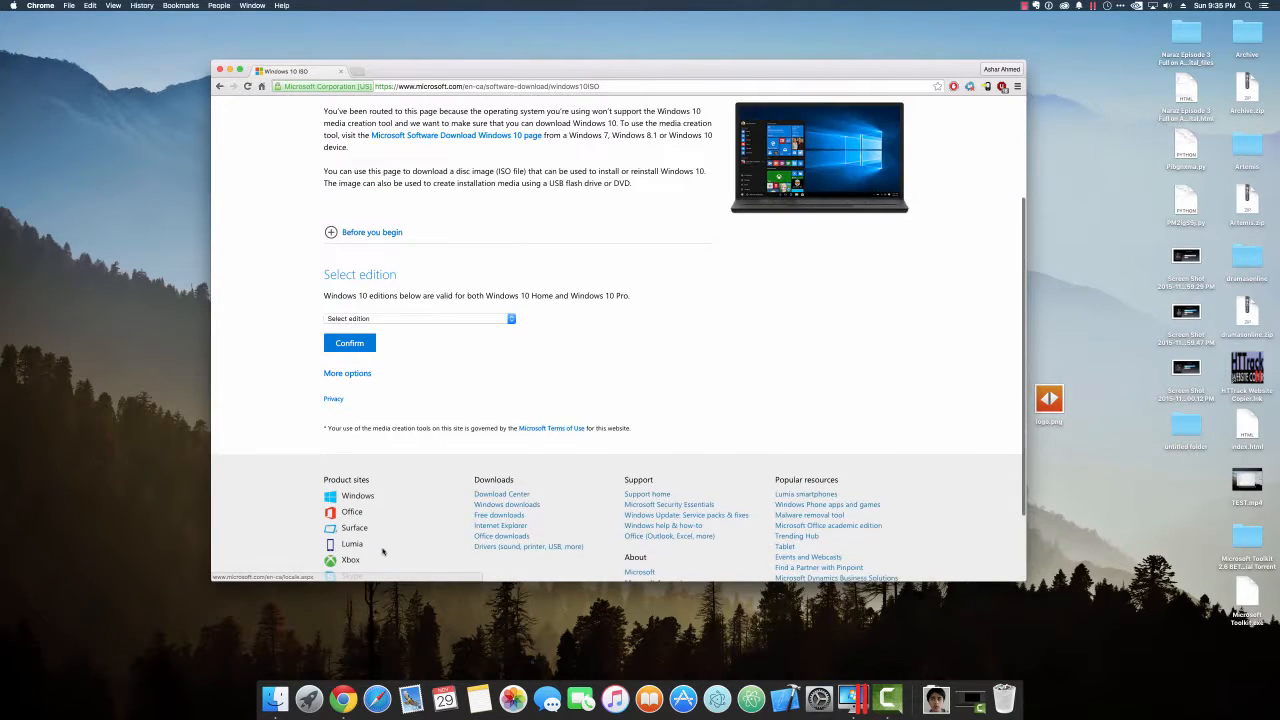
Choose Windows 10 as the edition to download and confirm the selection.
click(378, 319)
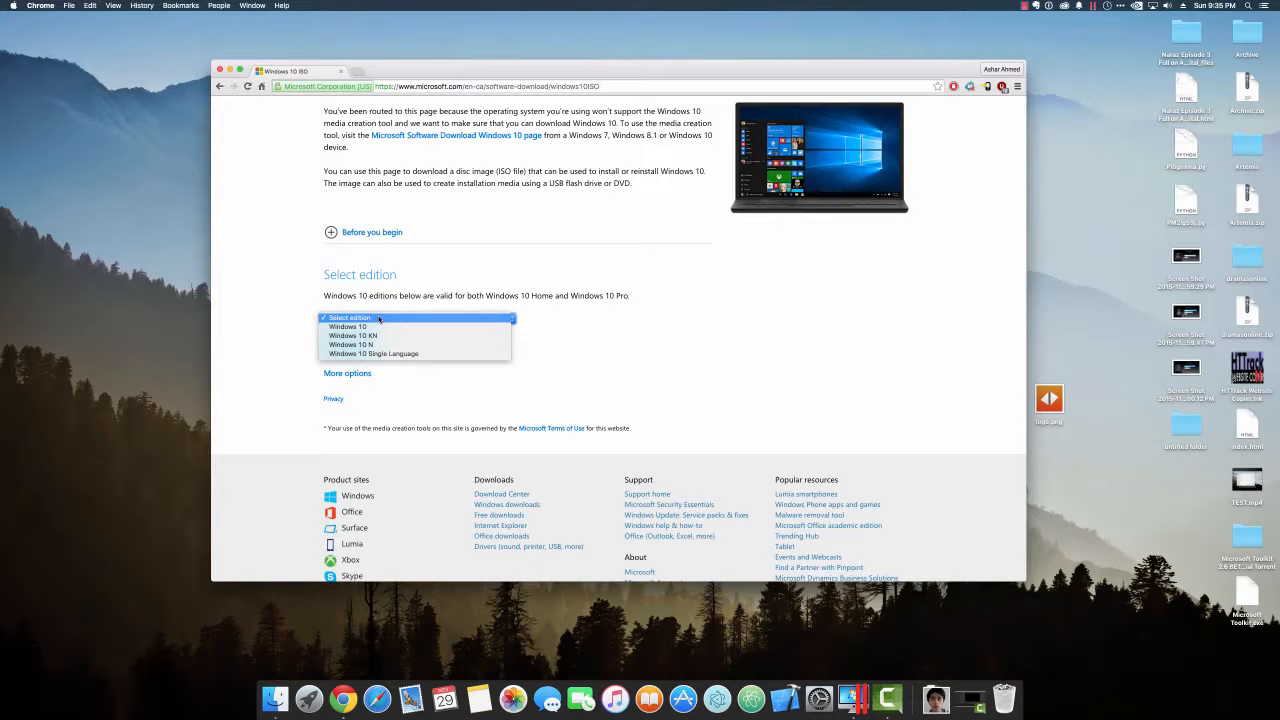
click(378, 328)
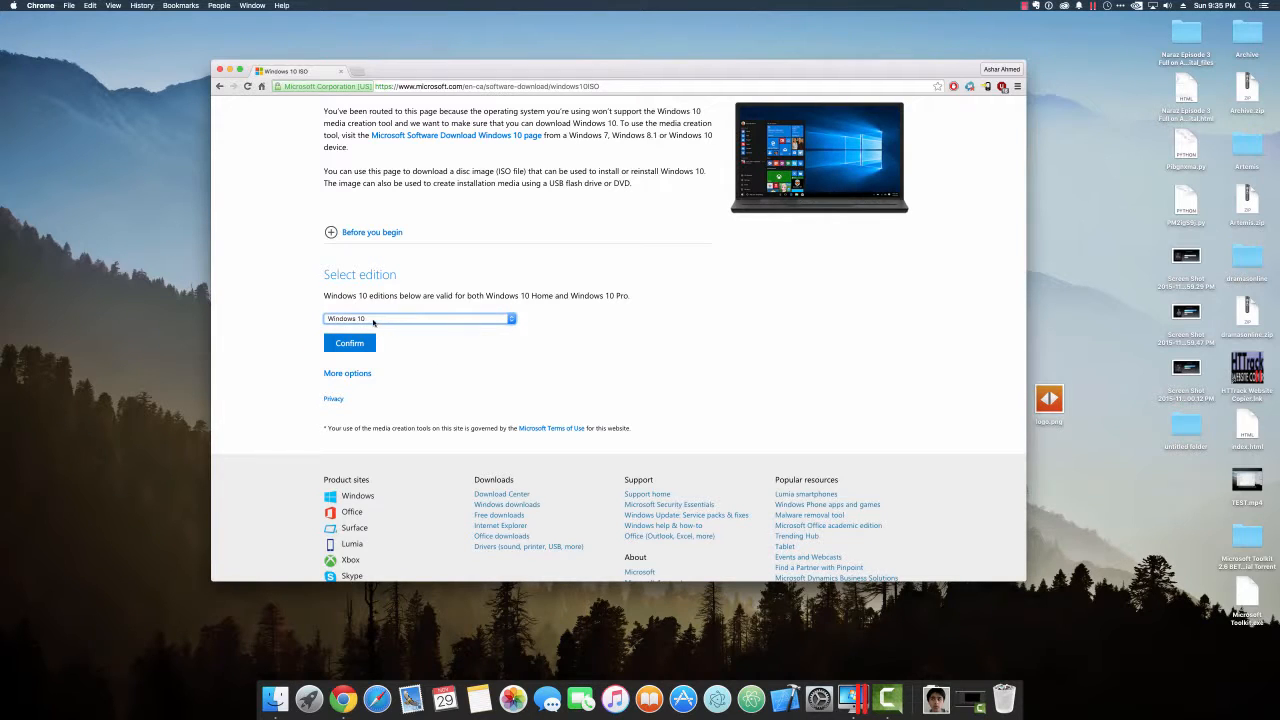
click(378, 322)
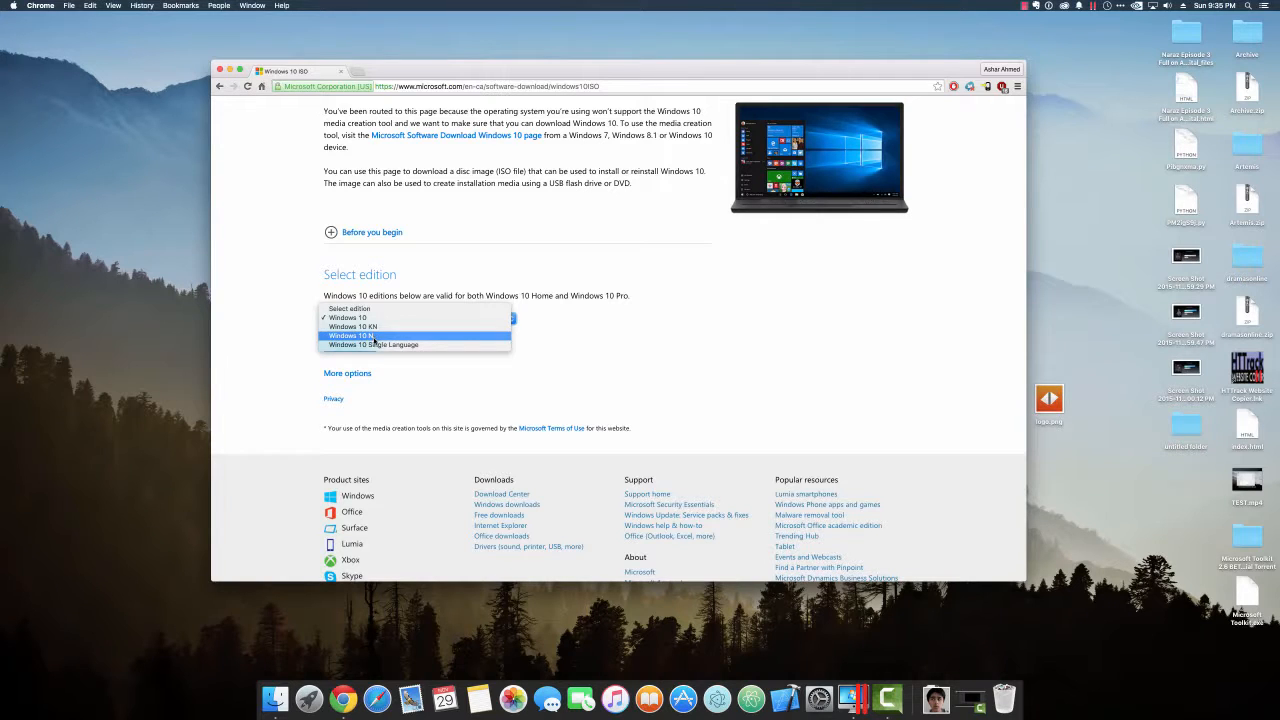
click(603, 277)
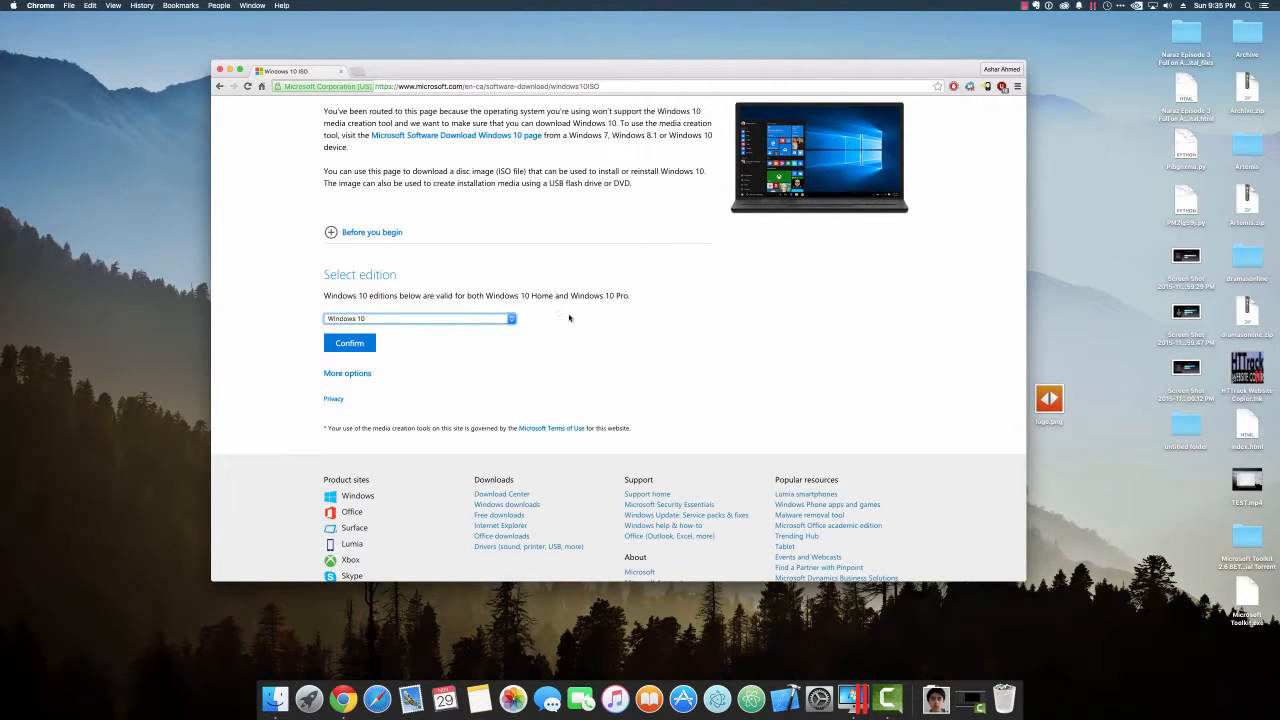
click(362, 338)
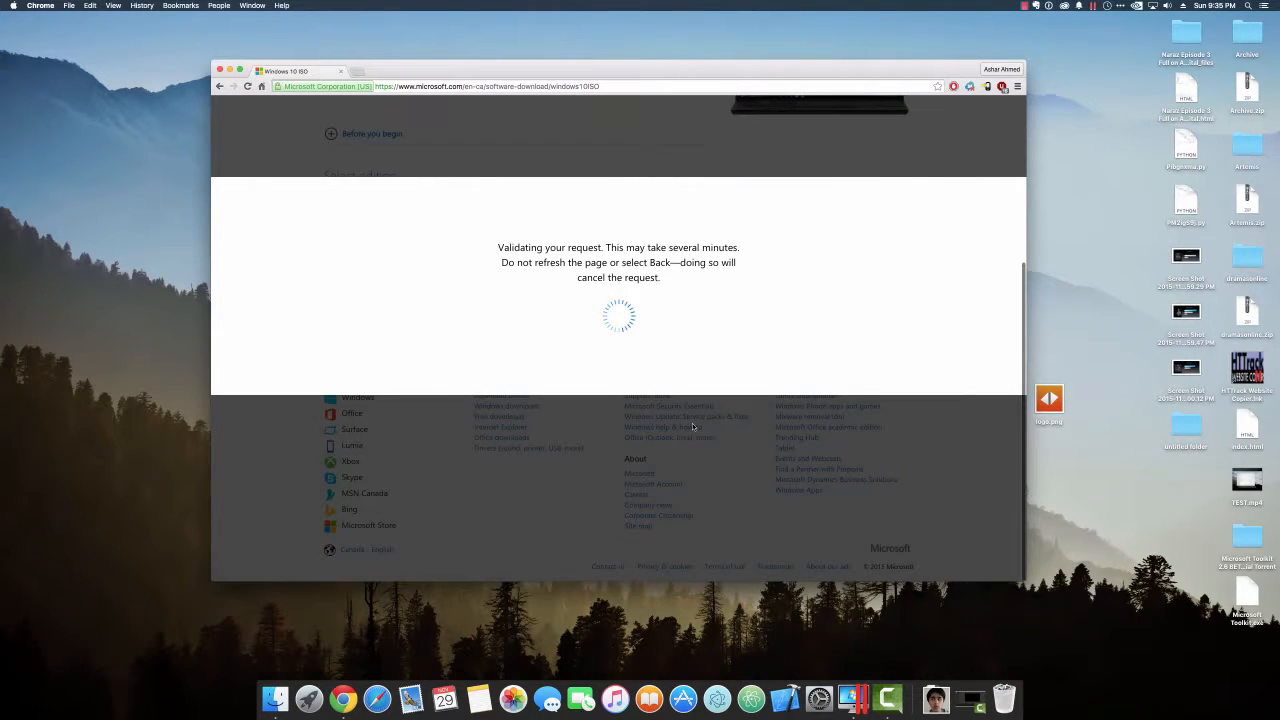
Expand the additional download options, then choose English as the product language and confirm it.
click(365, 276)
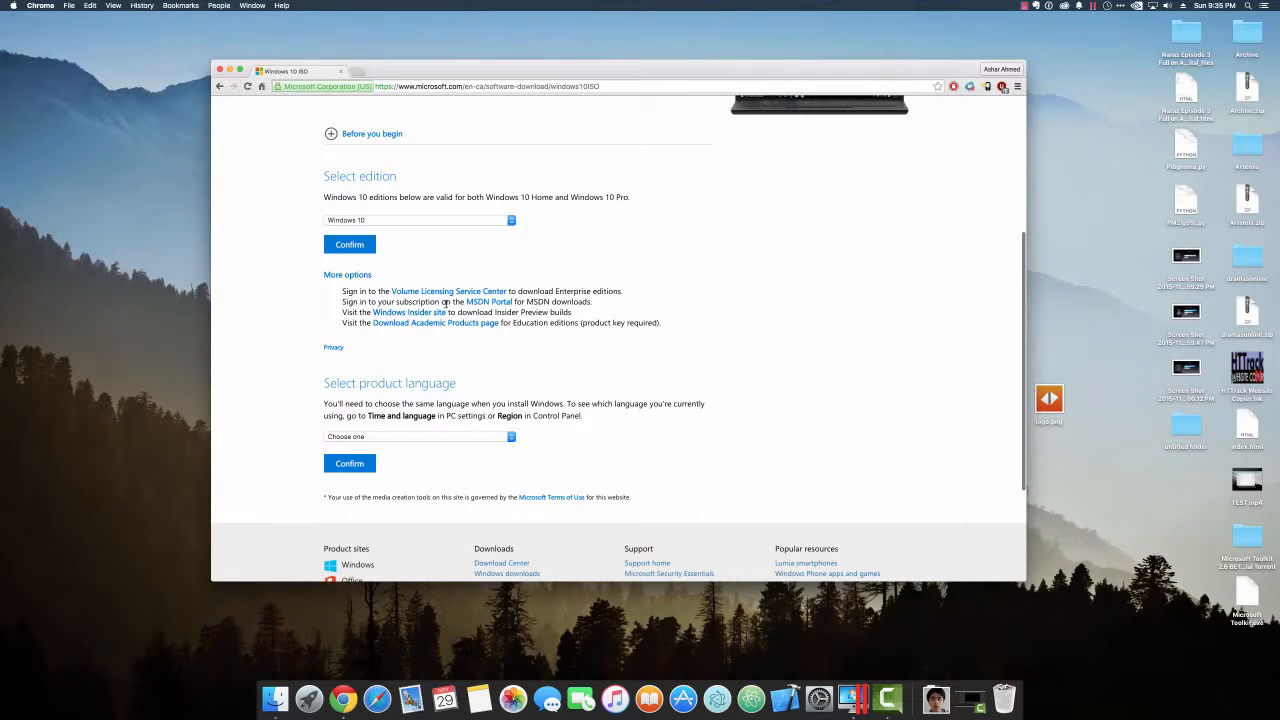
click(392, 437)
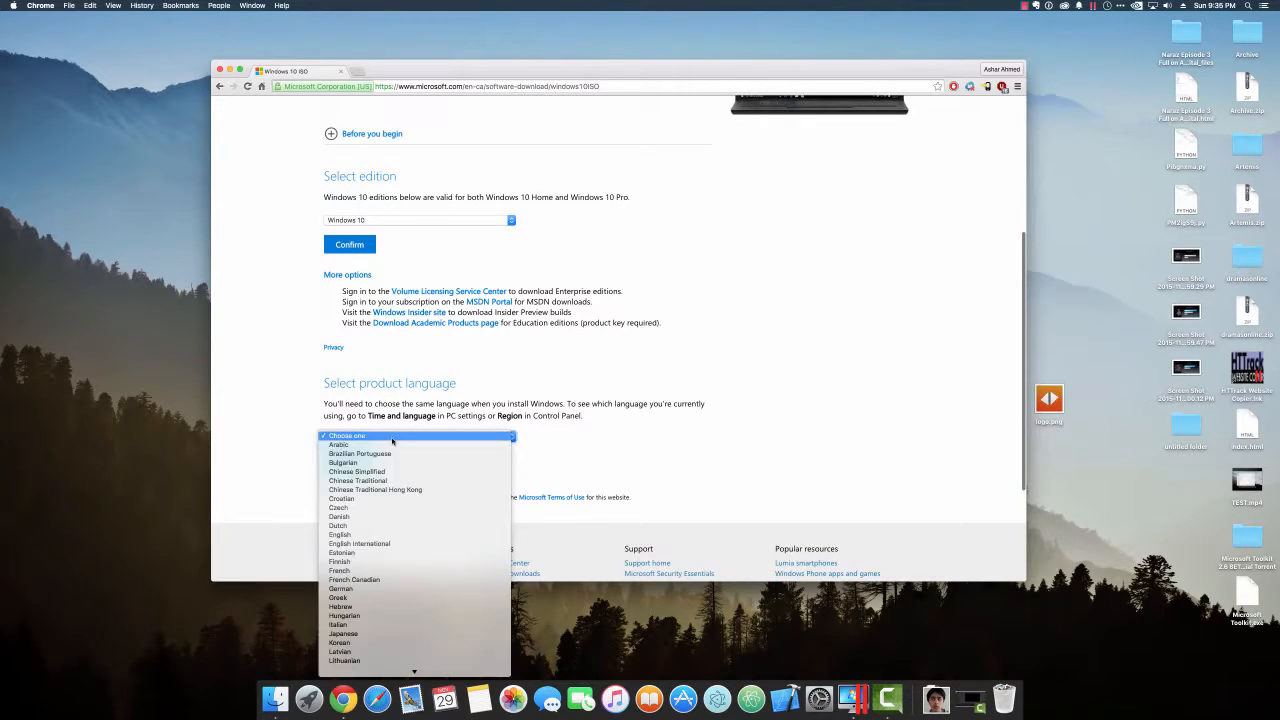
click(386, 534)
click(346, 466)
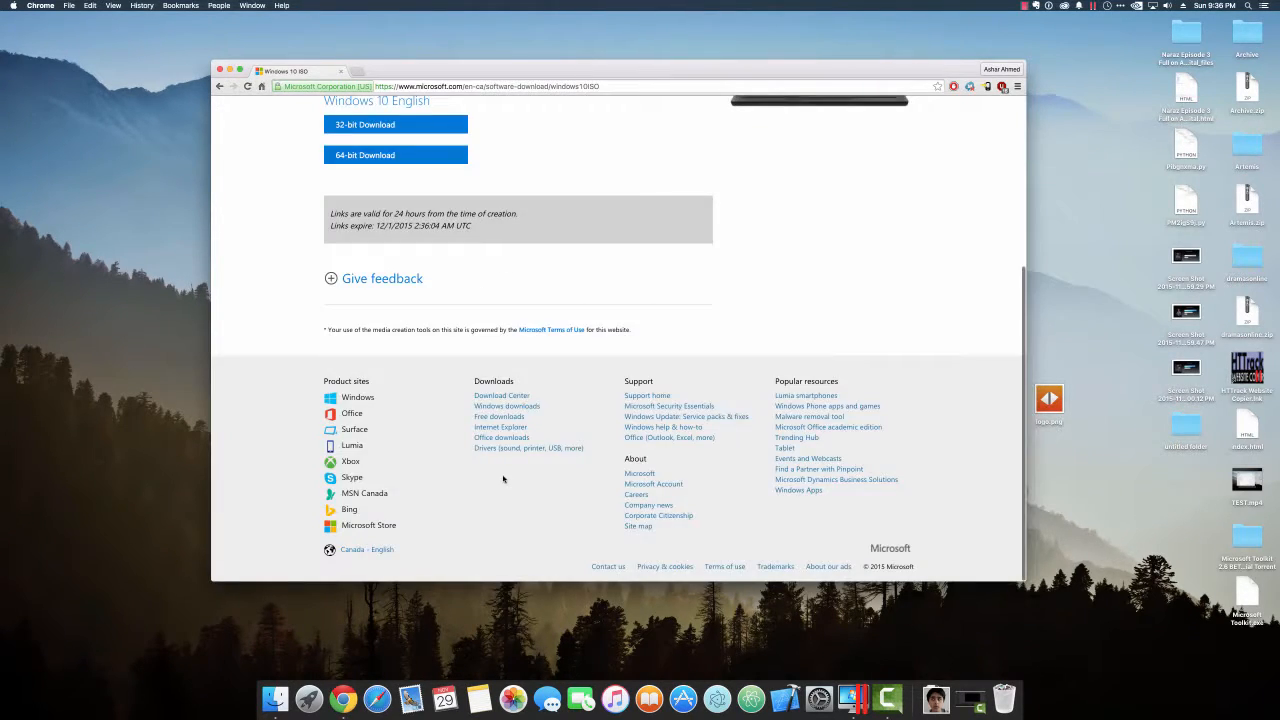
Check the 32-bit and 64-bit download links for Windows 10 English and close the browser window.
scroll(480, 400, up, 2)
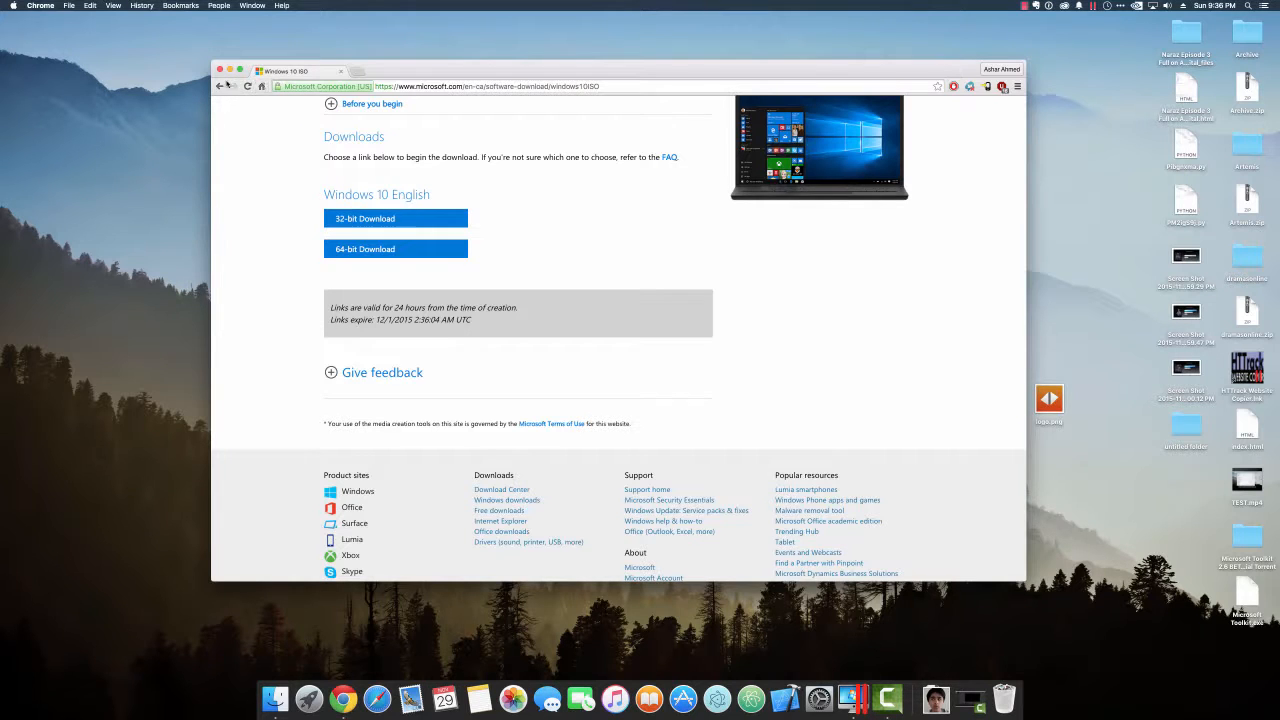
click(220, 71)
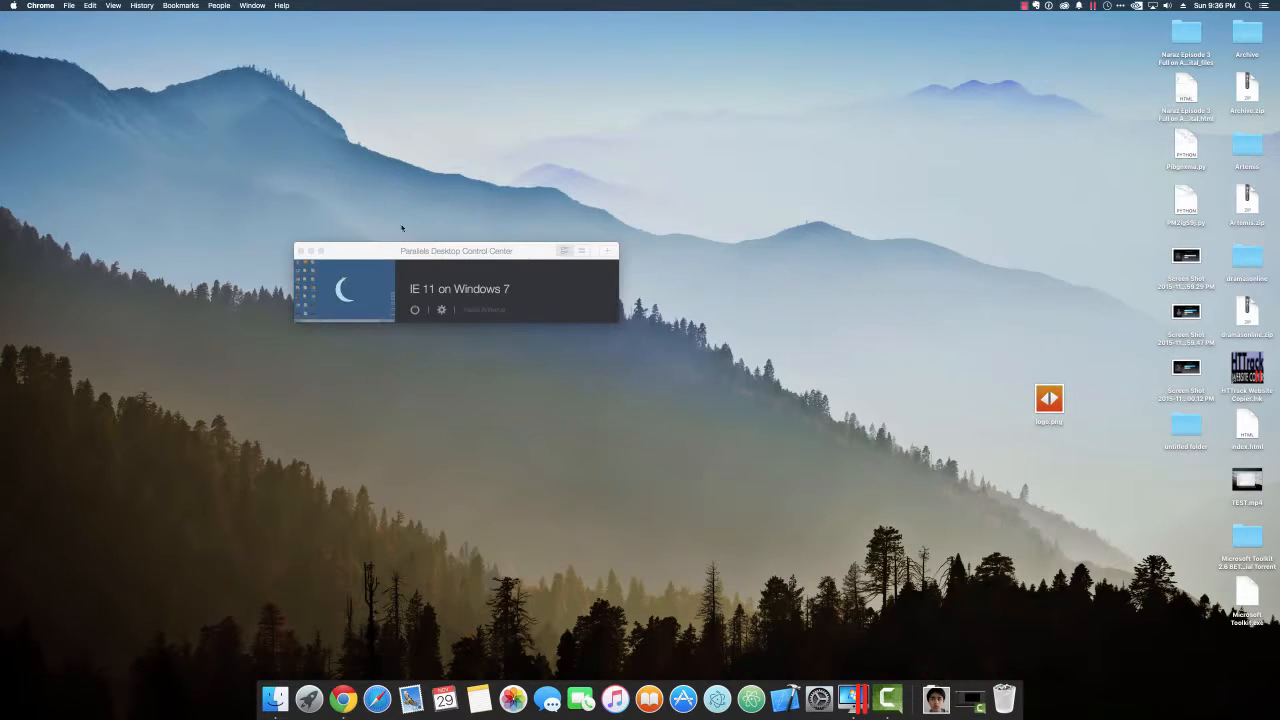
drag(433, 248, 361, 170)
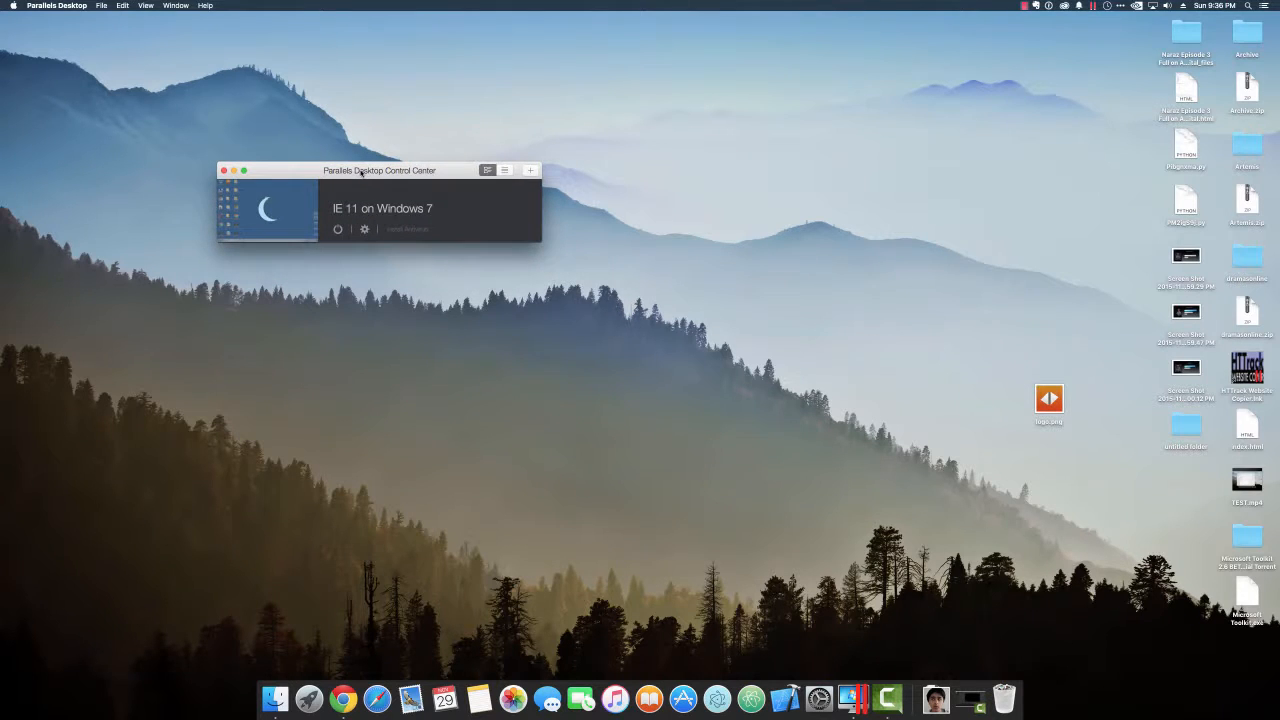
drag(361, 173, 374, 189)
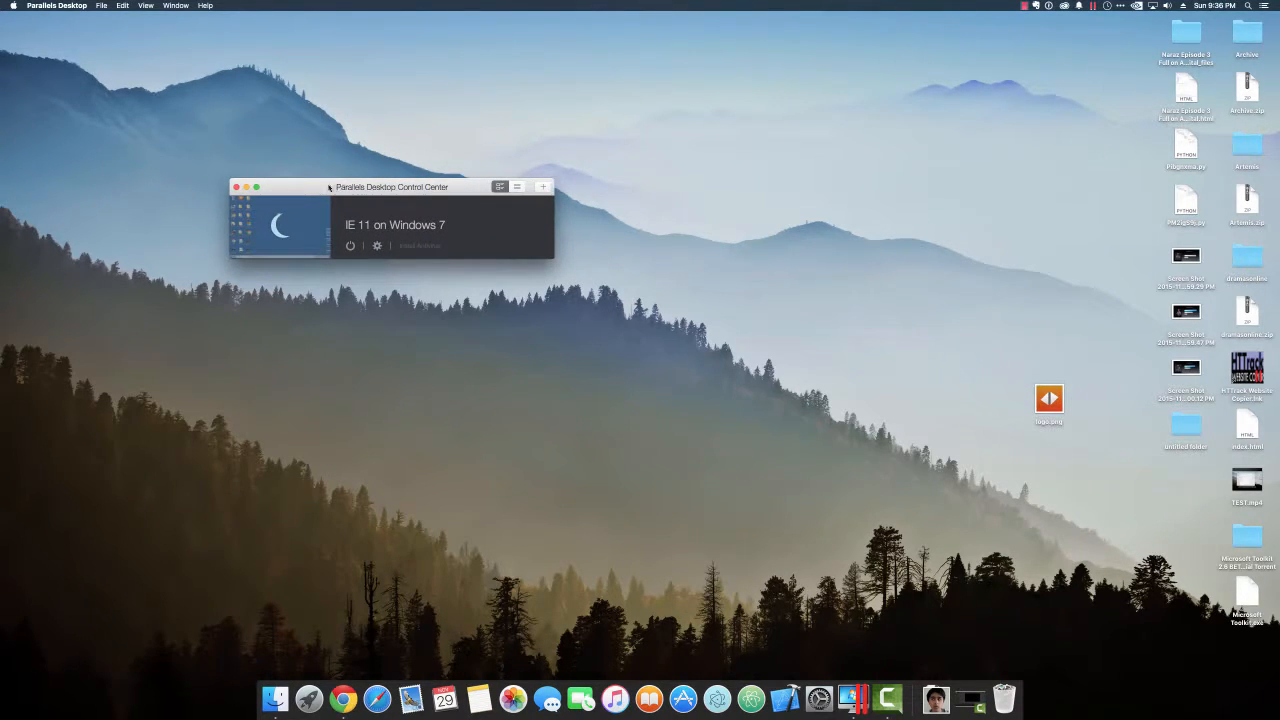
drag(320, 187, 344, 208)
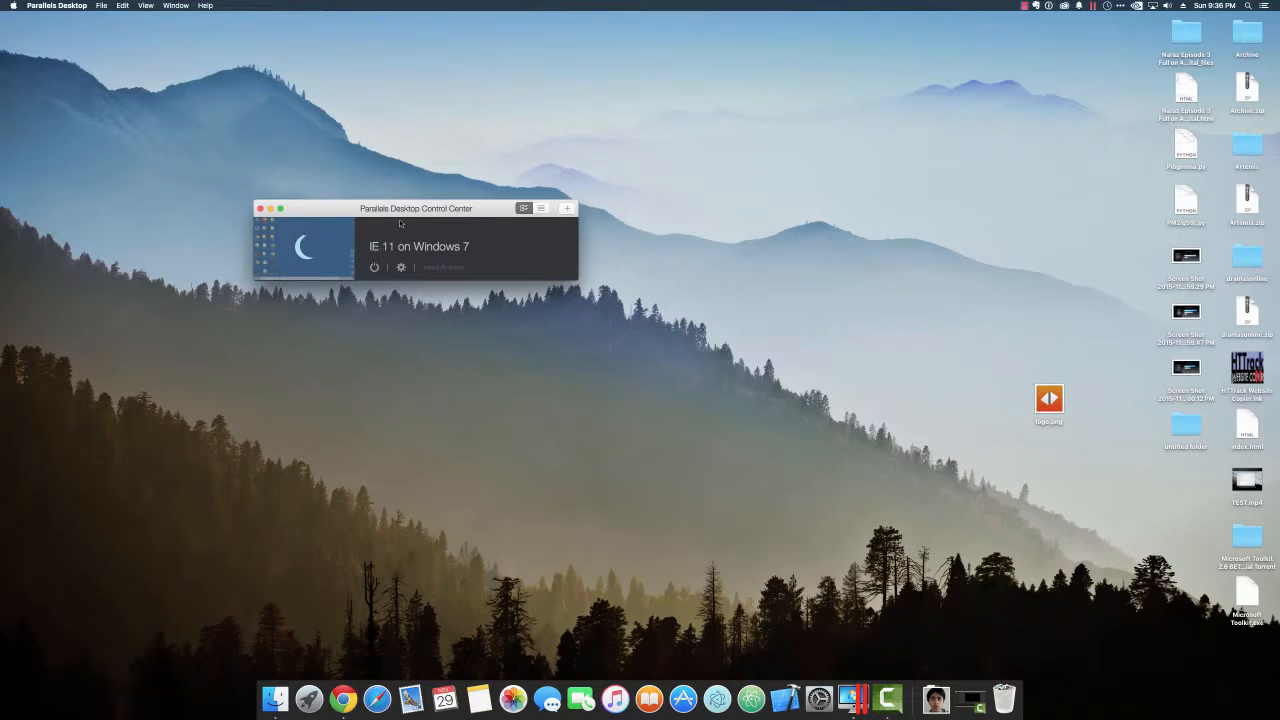
drag(400, 222, 416, 258)
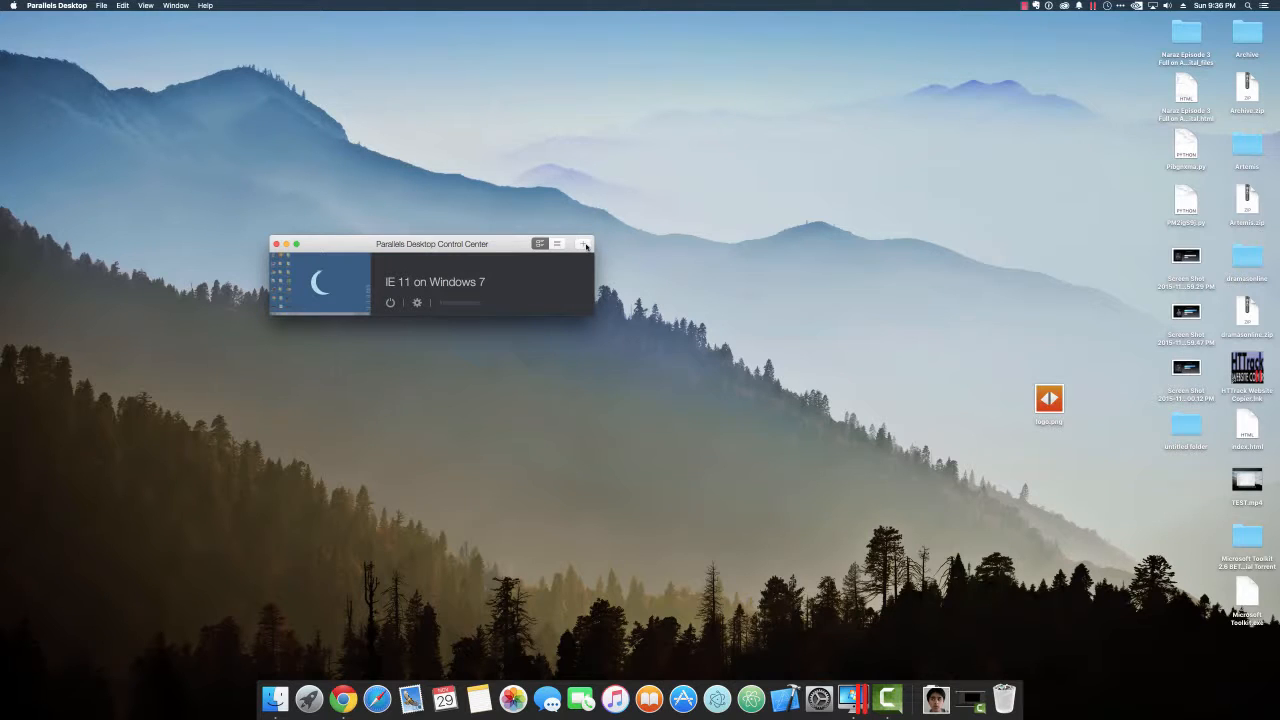
Start creating a new virtual machine from the Parallels Desktop Control Center.
click(584, 245)
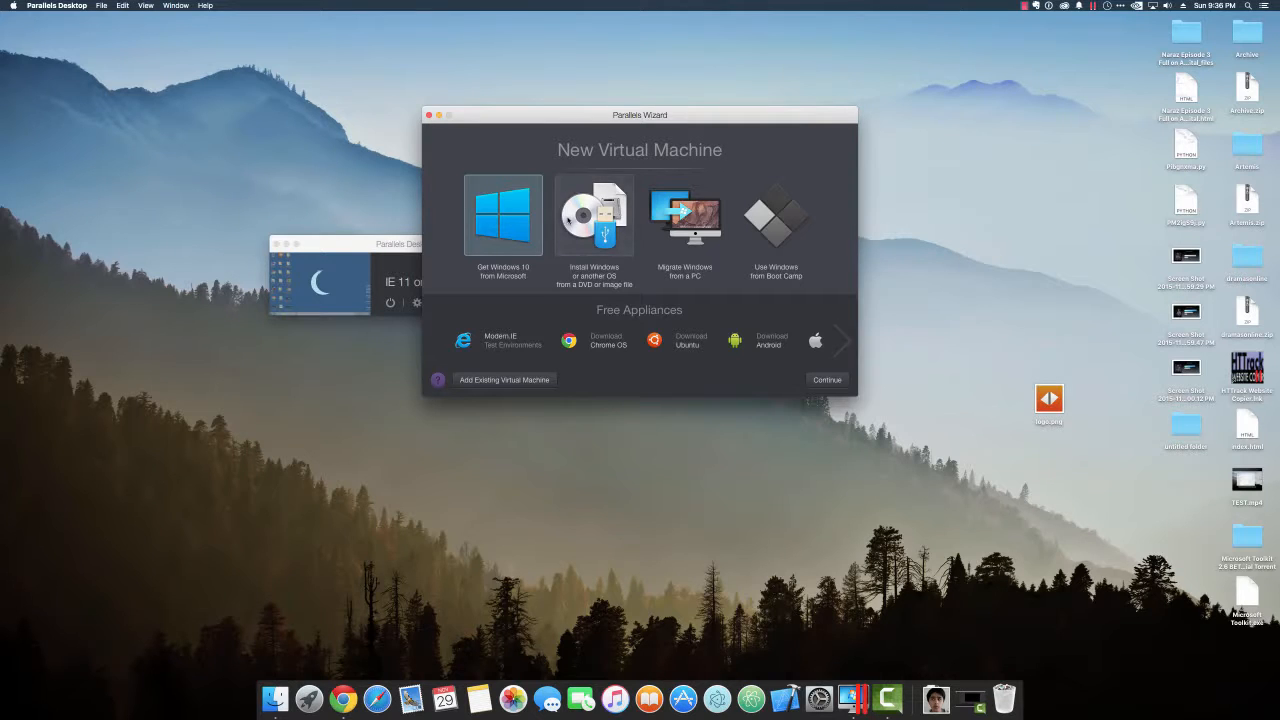
Choose to install Windows from a DVD or image file and continue with the detected Windows 10 image.
click(572, 222)
double_click(586, 228)
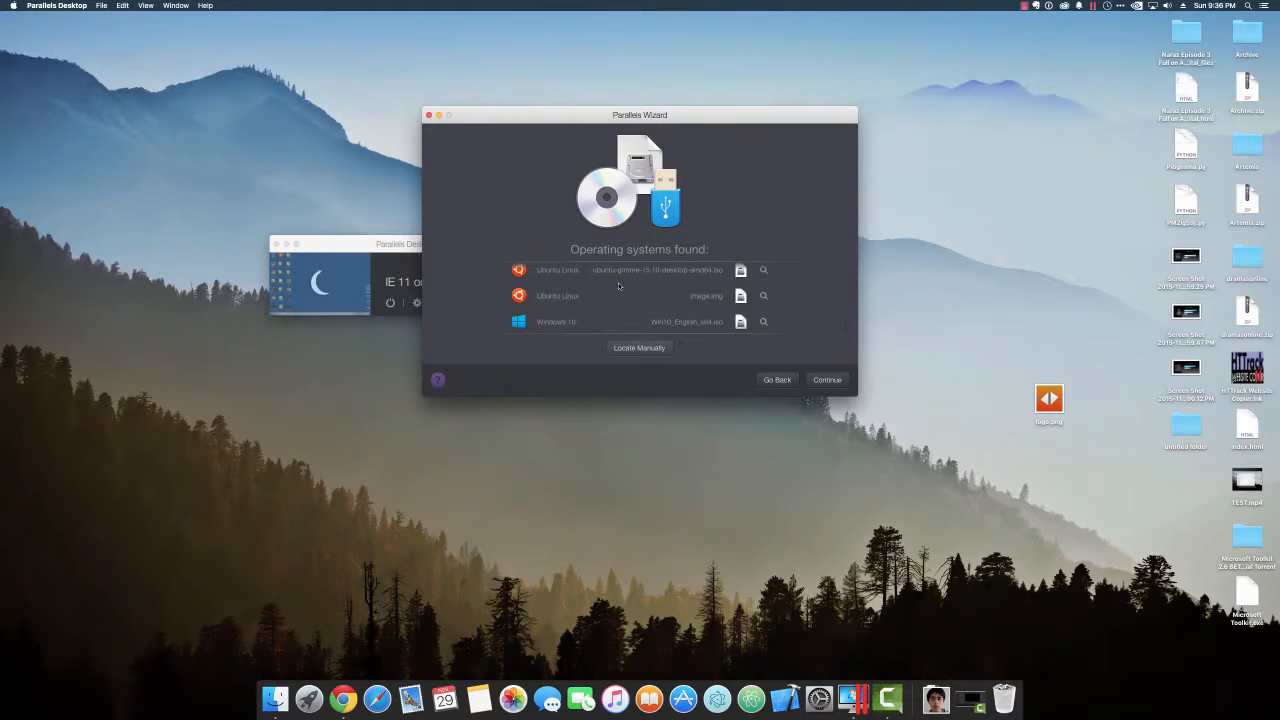
click(836, 378)
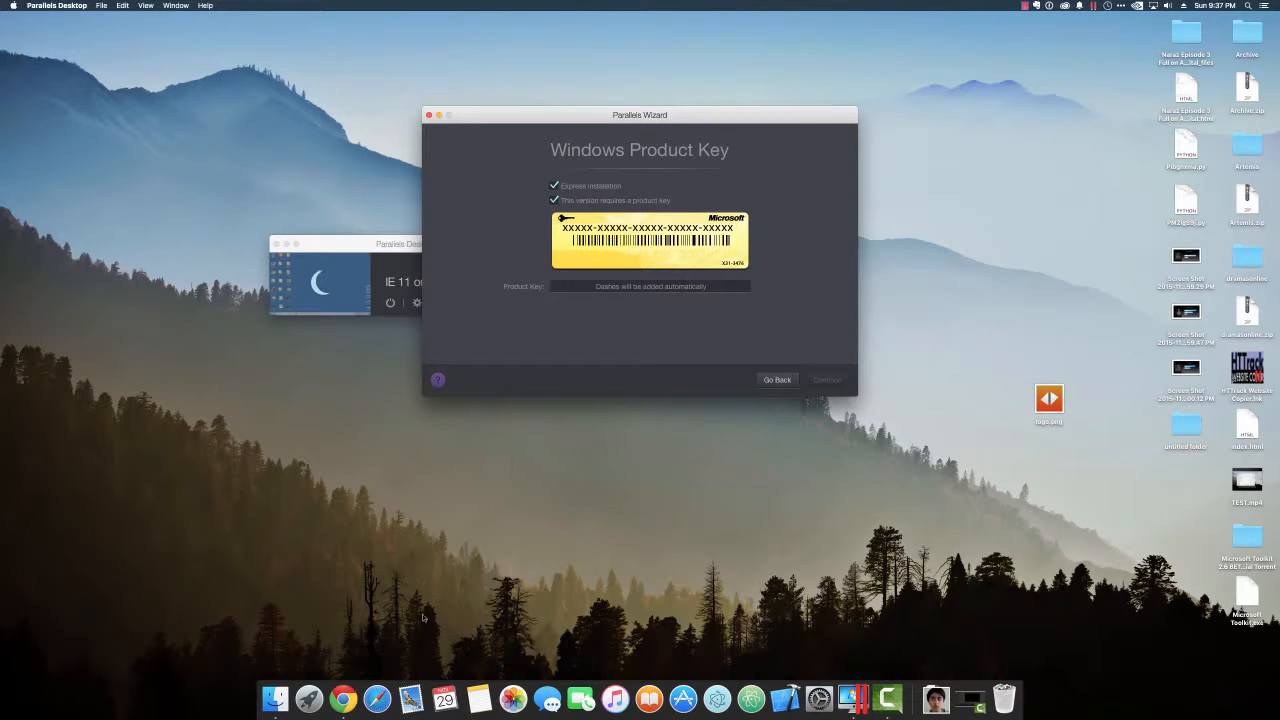
Switch to Chrome, search for "windows 10 product key", browse the article on installing Windows 10 without activation, and close the browser window.
click(343, 698)
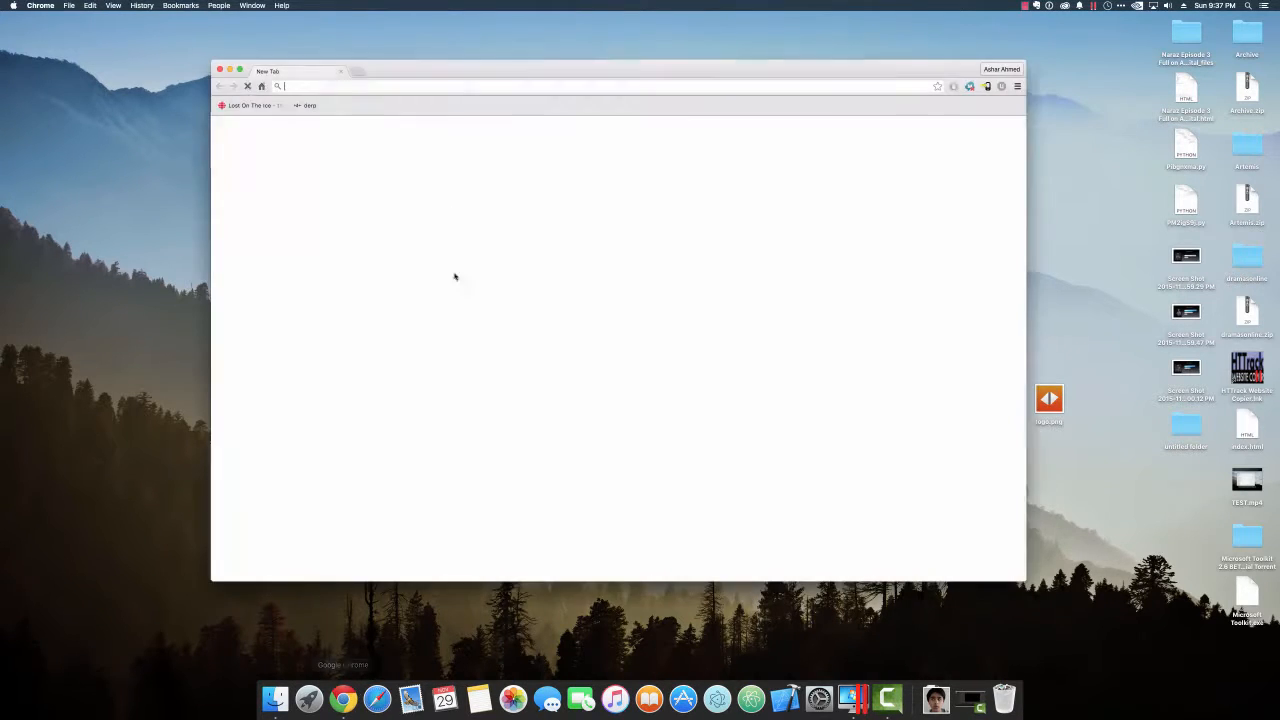
text(windows 10 pro)
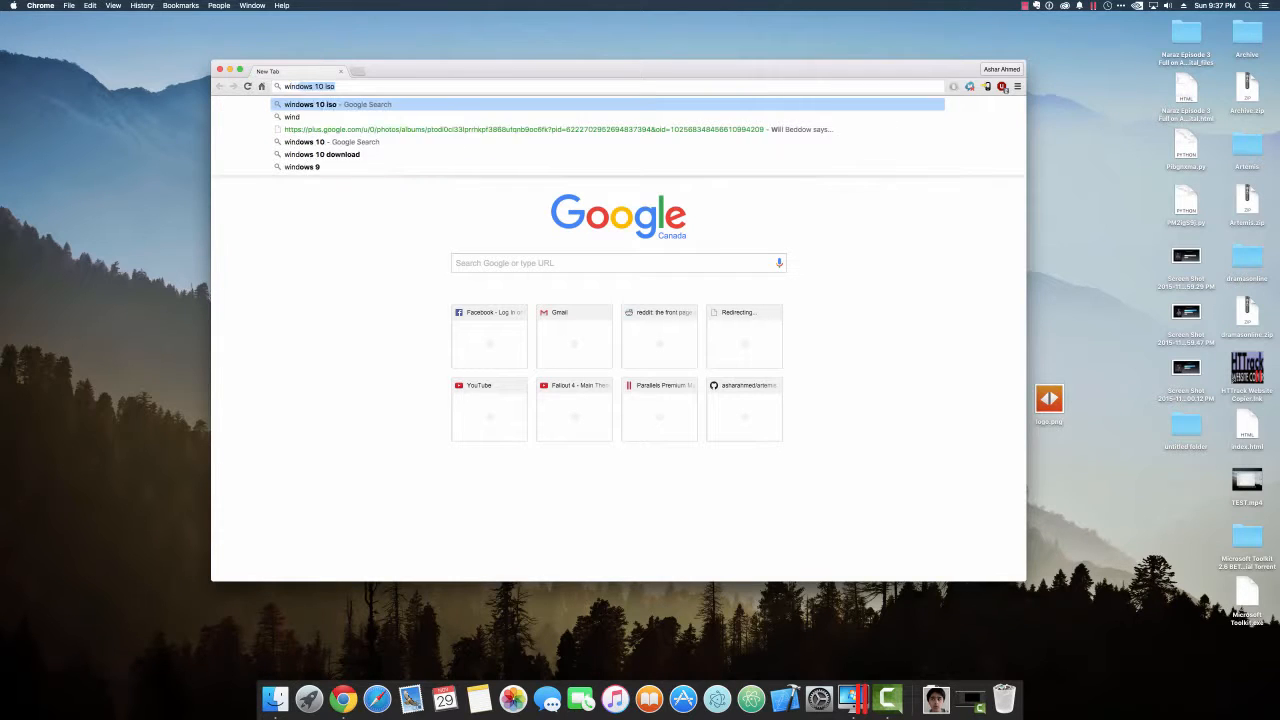
text(duct key)
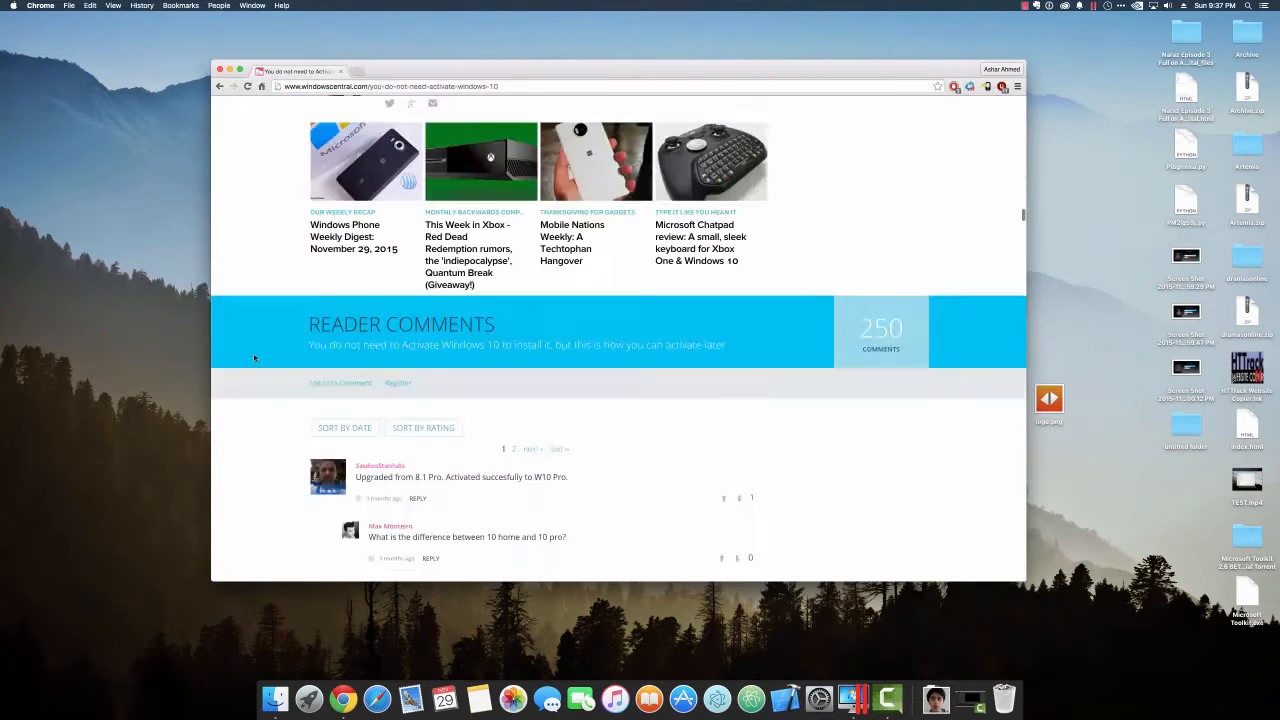
scroll(228, 242, down, 5)
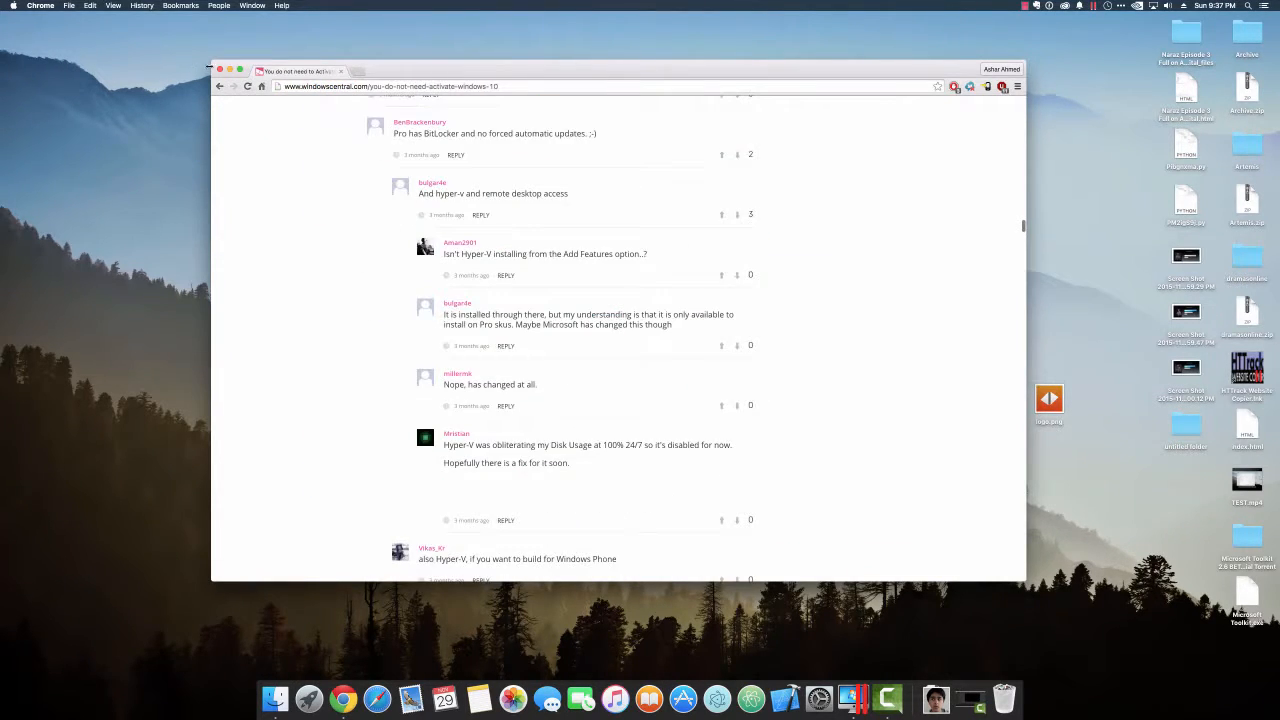
click(219, 70)
Turn off the product key requirement for this Windows version and continue the wizard.
drag(512, 122, 241, 91)
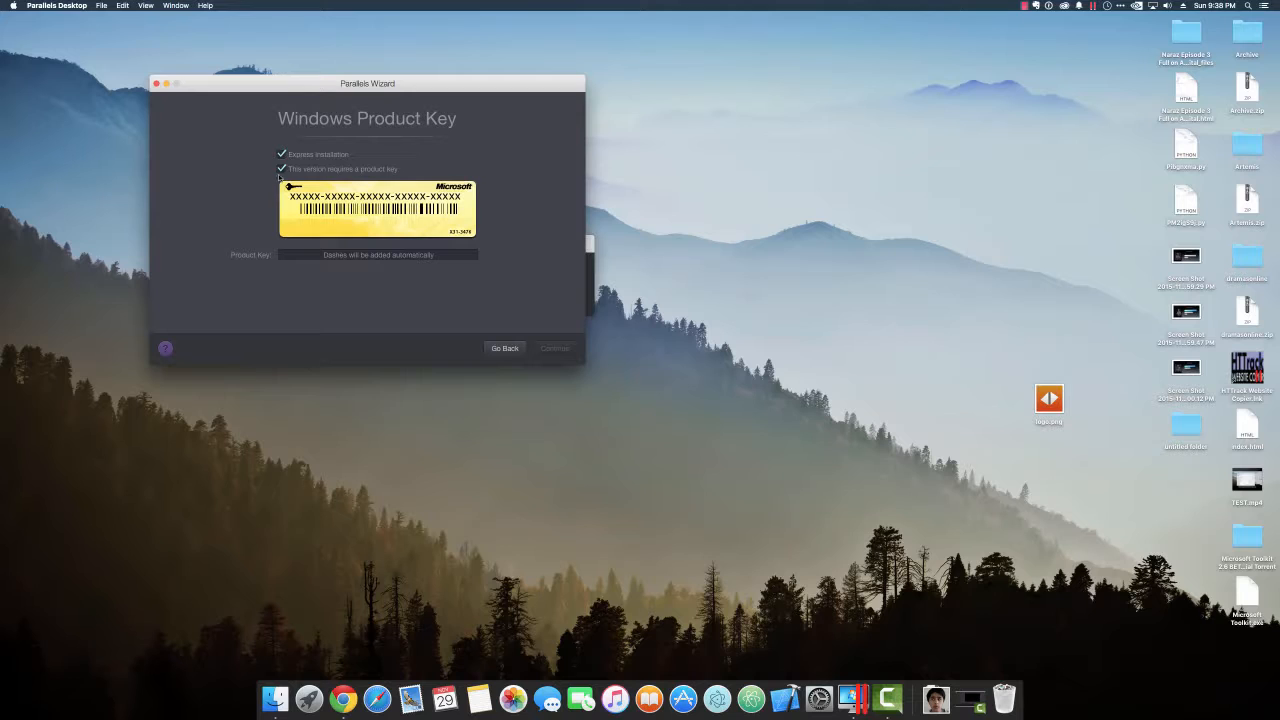
click(281, 169)
click(555, 349)
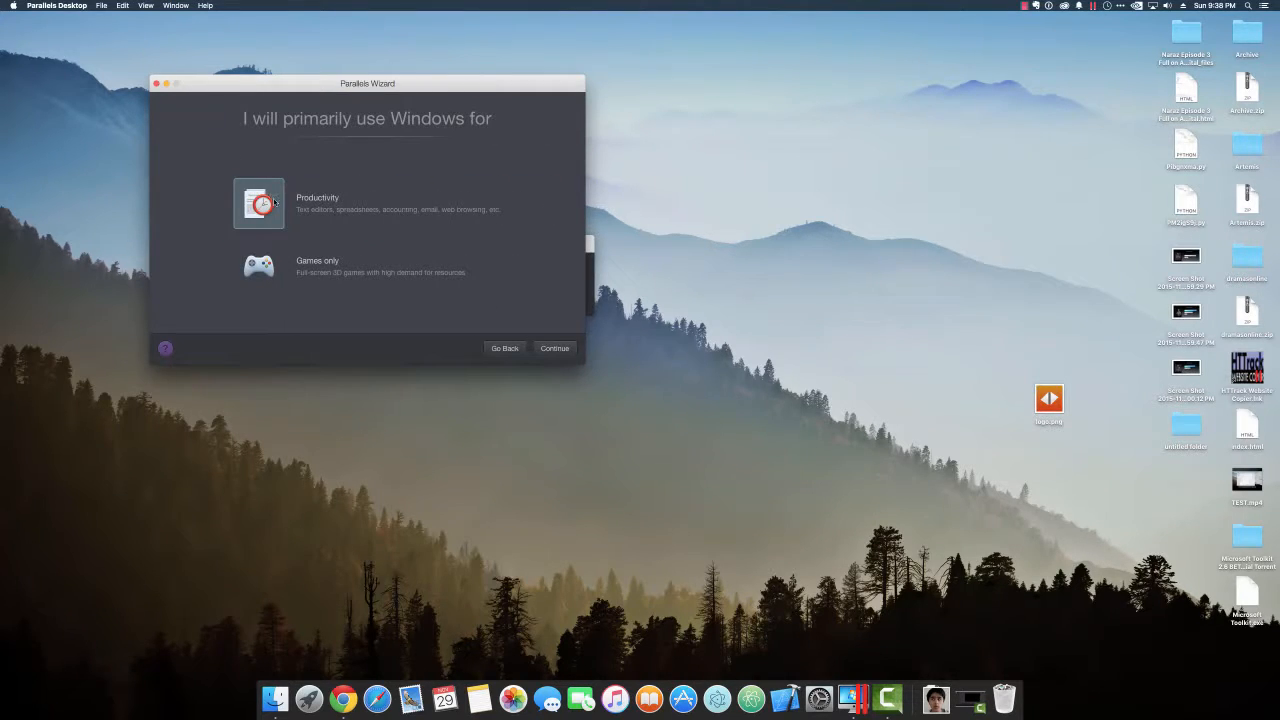
Choose Productivity as the primary use for Windows and continue.
click(262, 256)
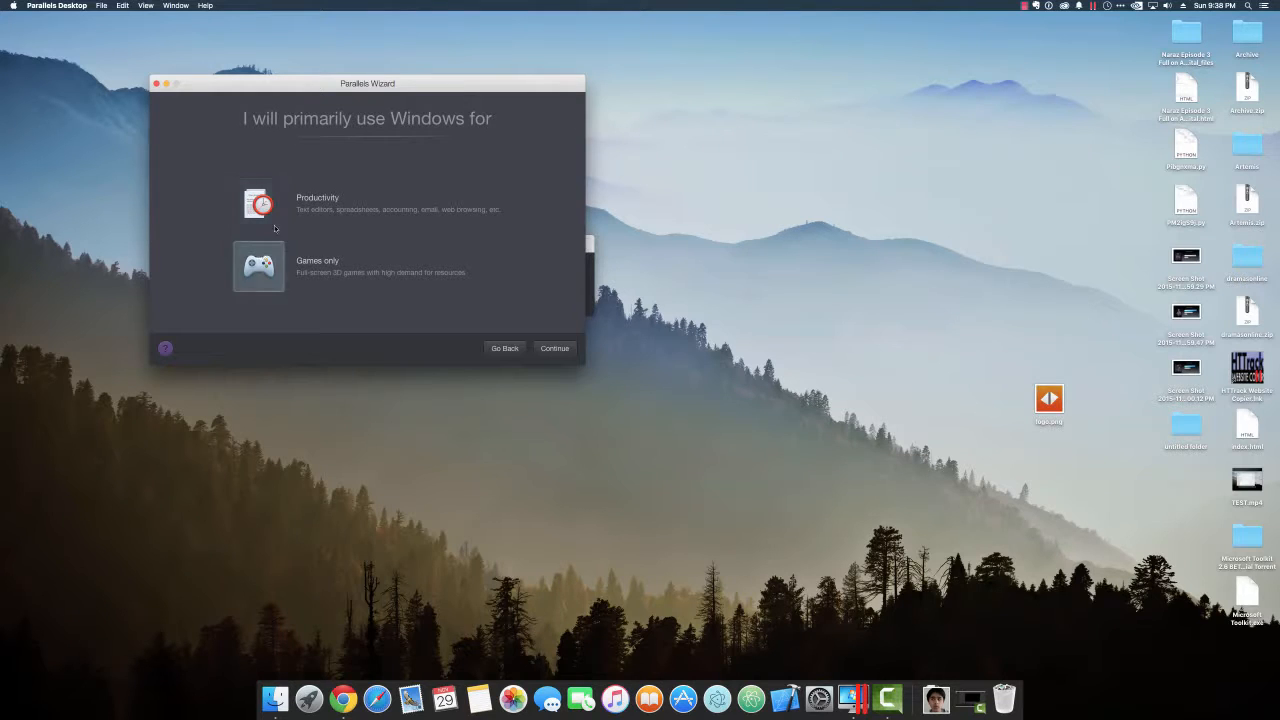
click(252, 224)
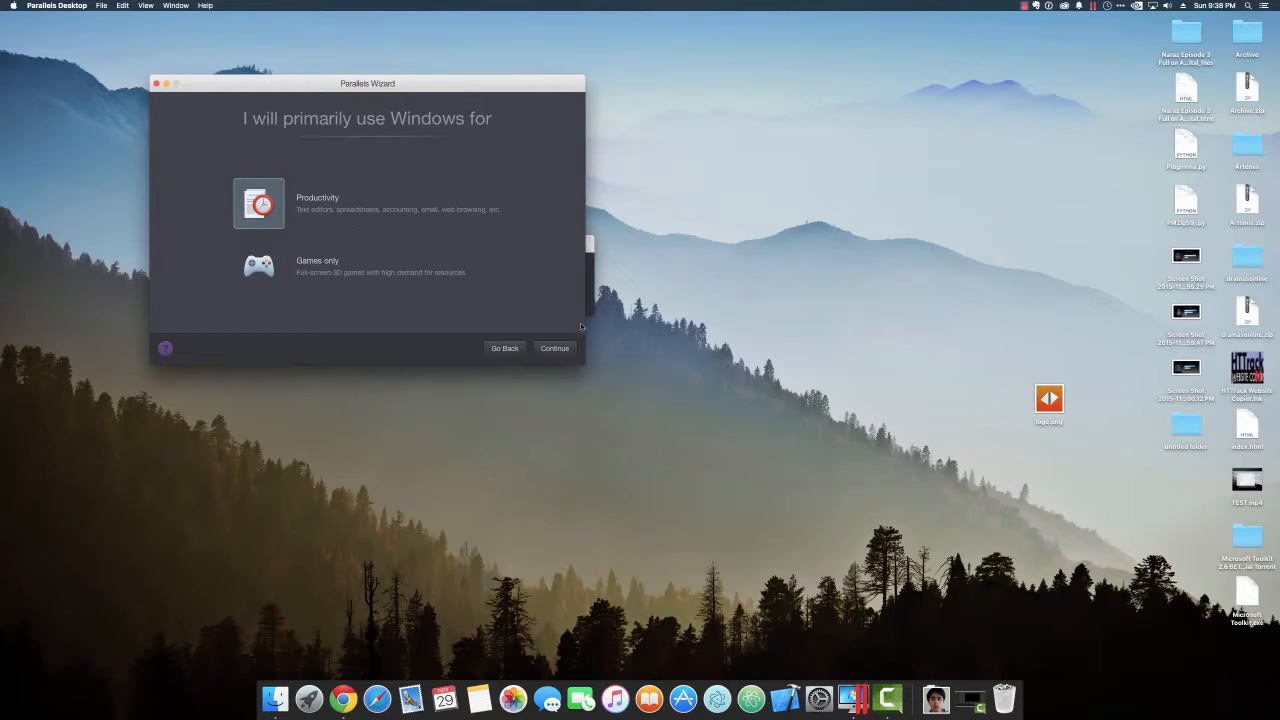
click(555, 348)
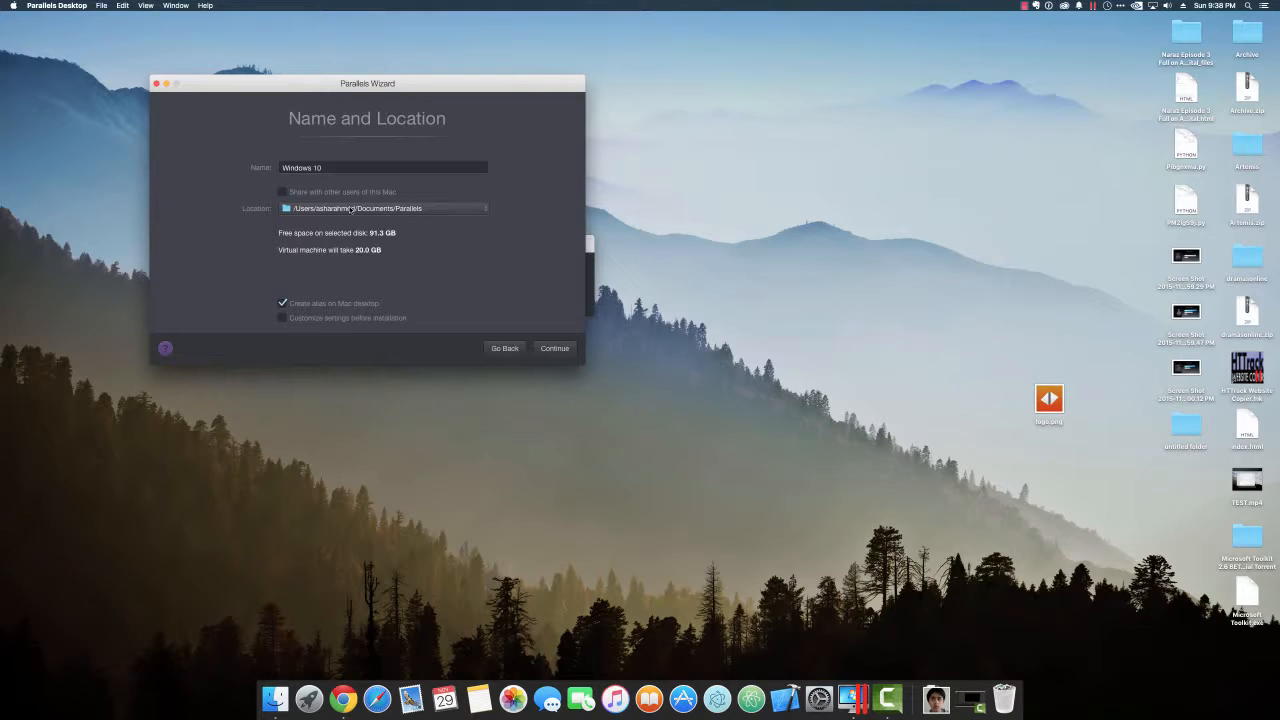
Set the virtual machine's location to the VMs folder inside Mac Stuff on the Secondary drive.
click(351, 208)
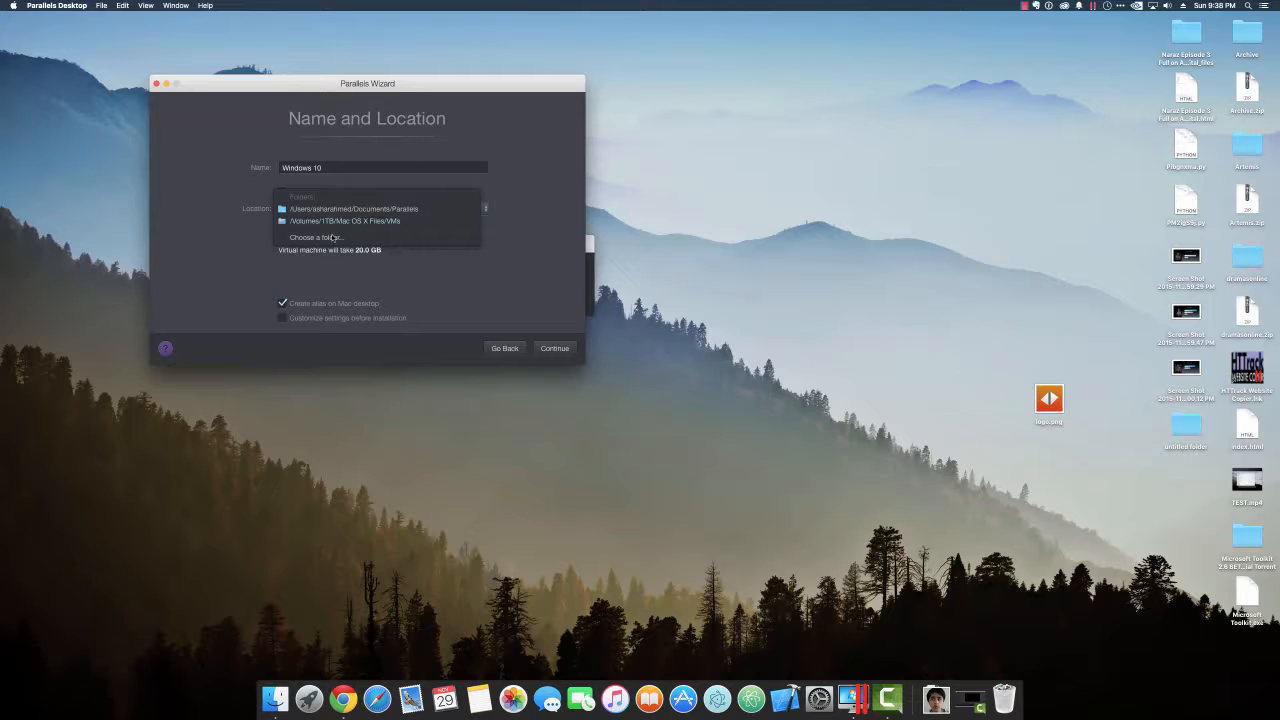
click(332, 237)
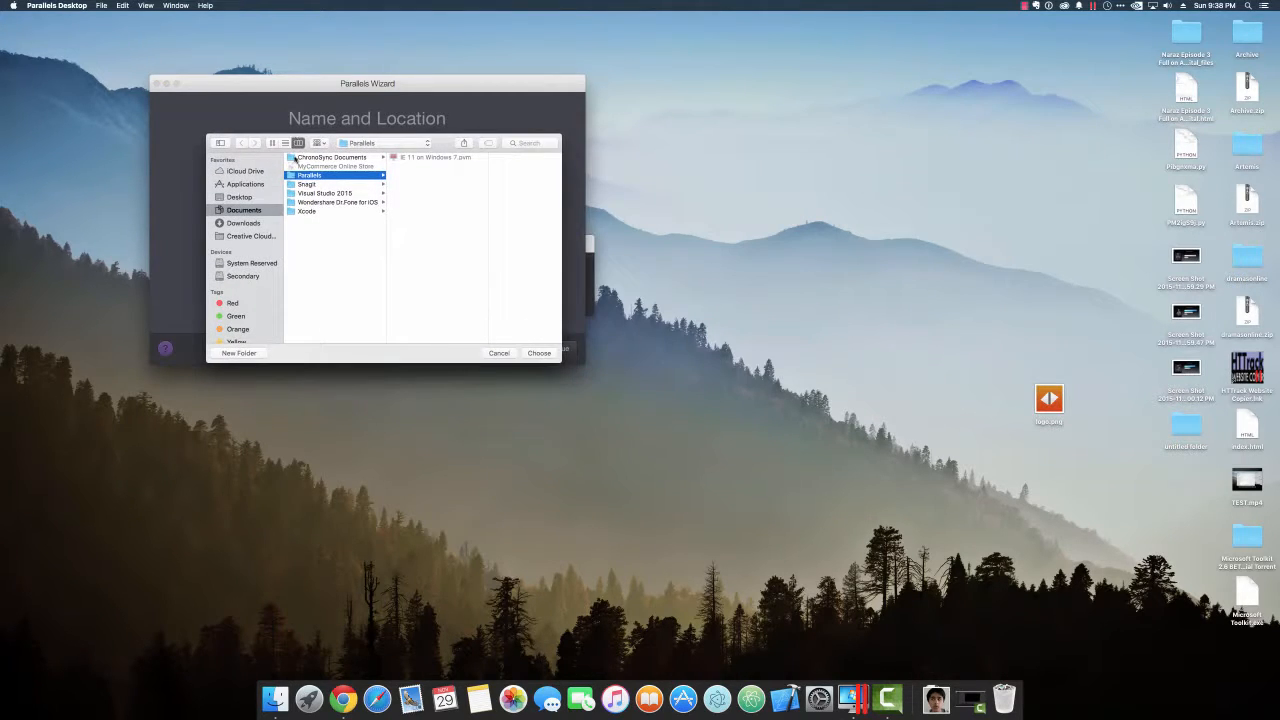
click(250, 275)
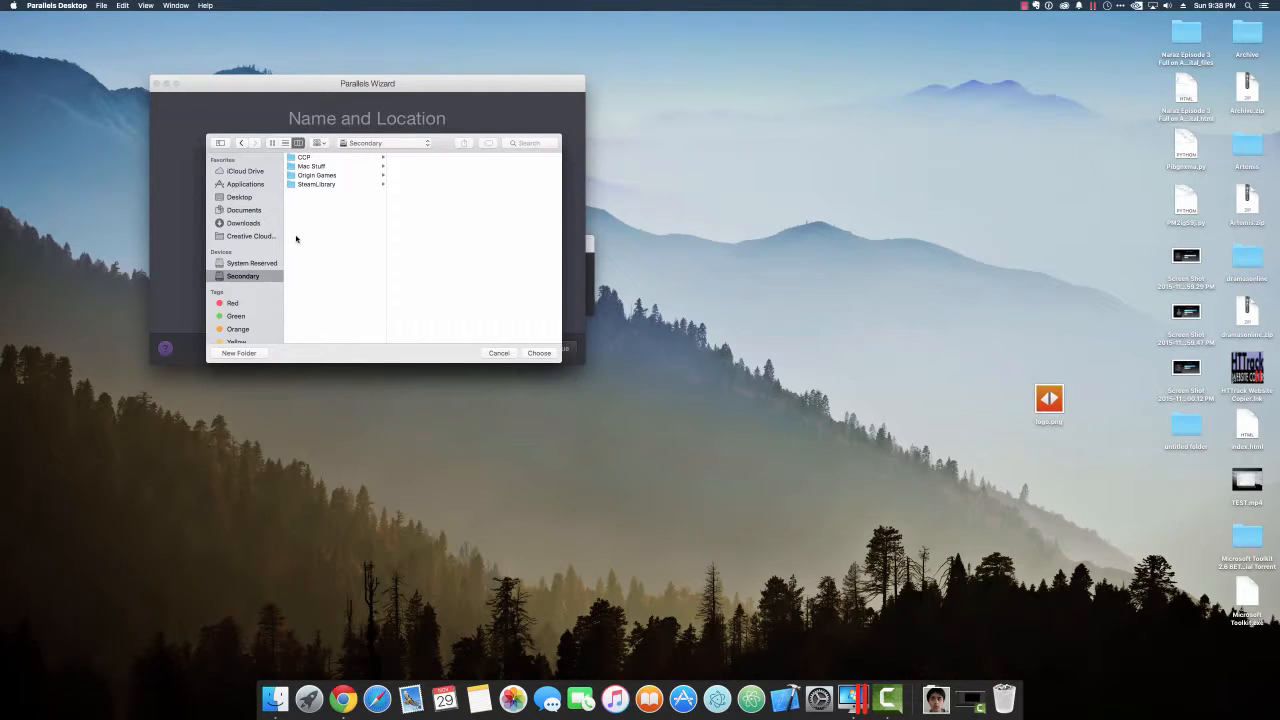
click(316, 167)
click(445, 158)
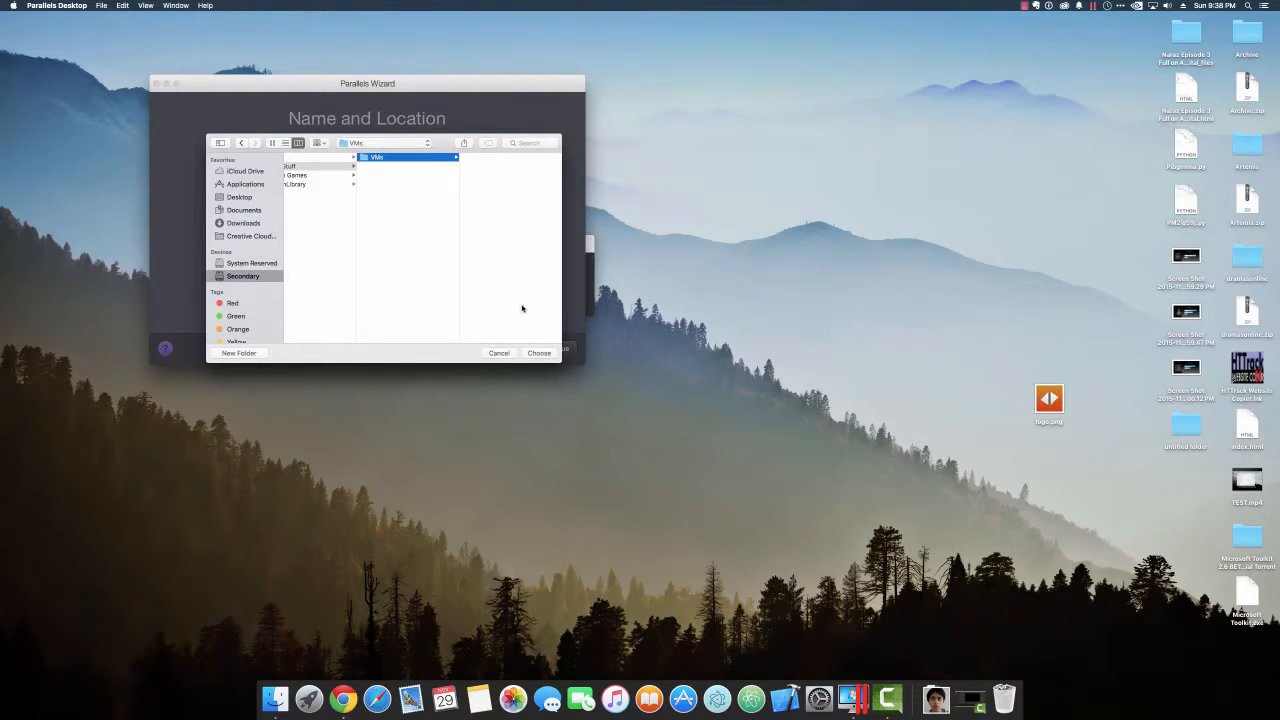
click(539, 353)
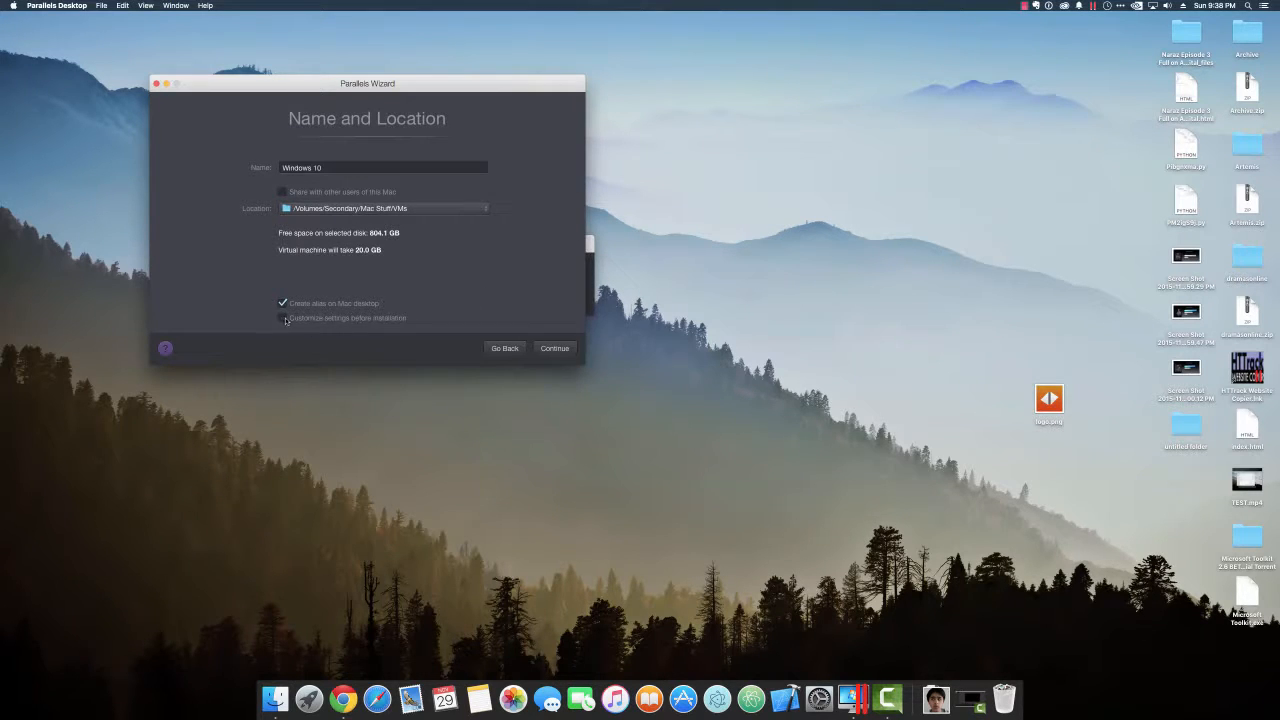
Enable customizing settings before installation, continue to create the virtual machine, and move its configuration window aside.
click(284, 318)
click(556, 347)
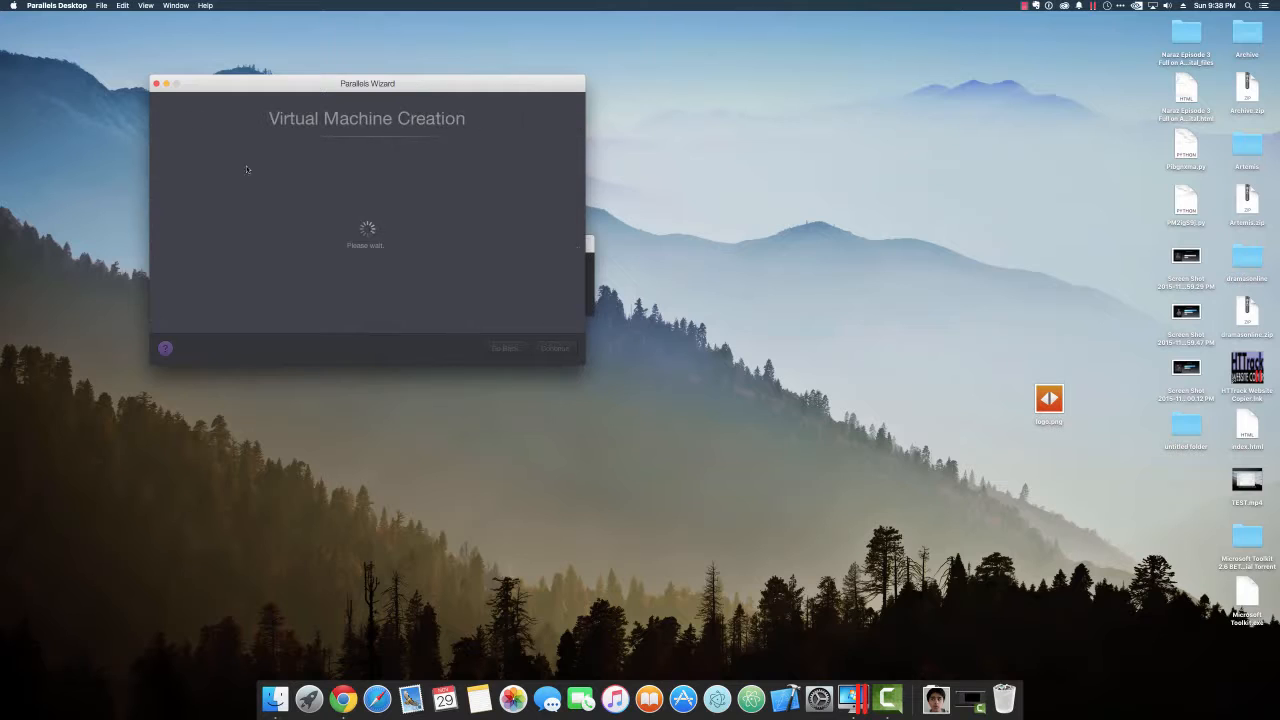
drag(326, 108, 277, 293)
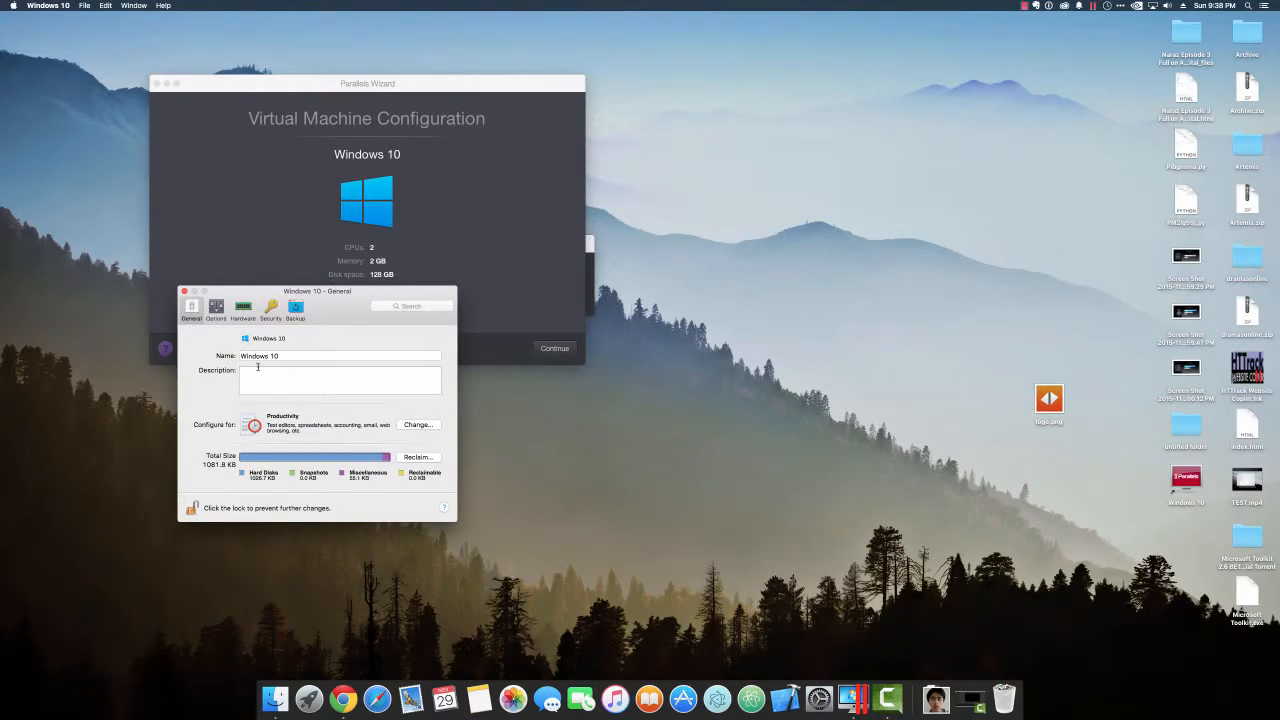
In the hardware settings, allocate 6648 MB of memory and 4 processors to the virtual machine.
click(242, 309)
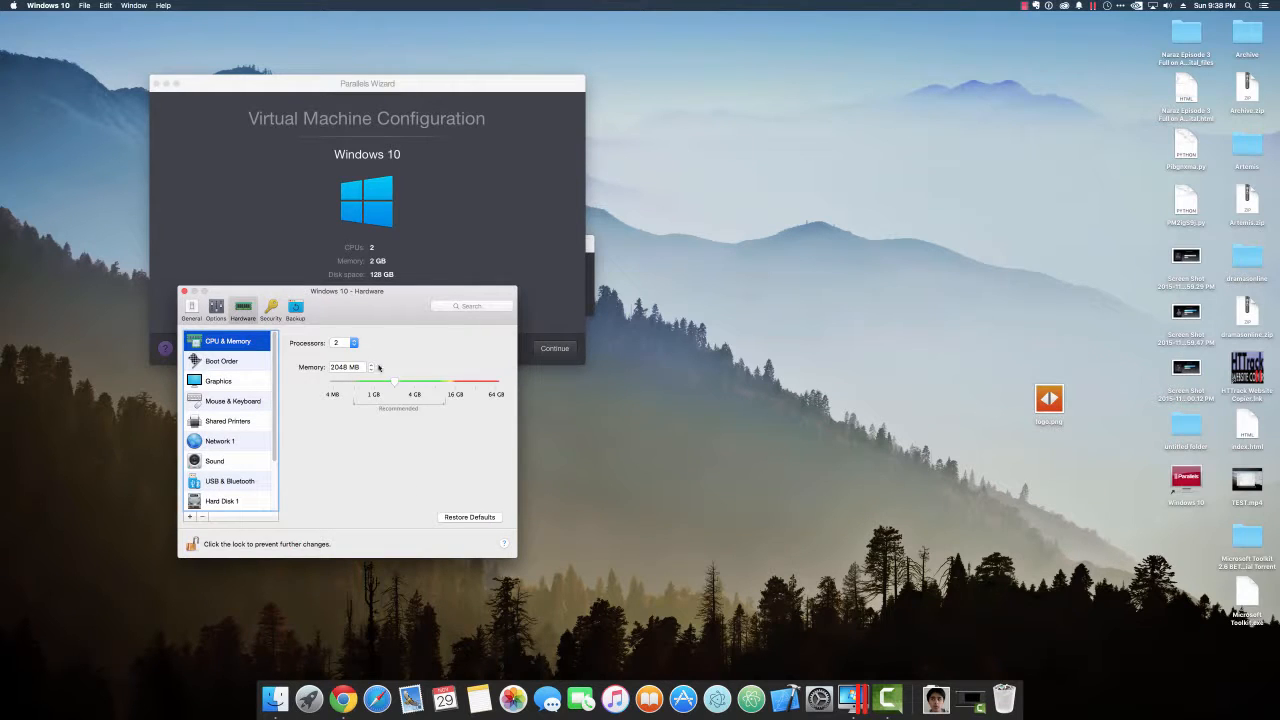
drag(398, 385, 427, 389)
click(353, 344)
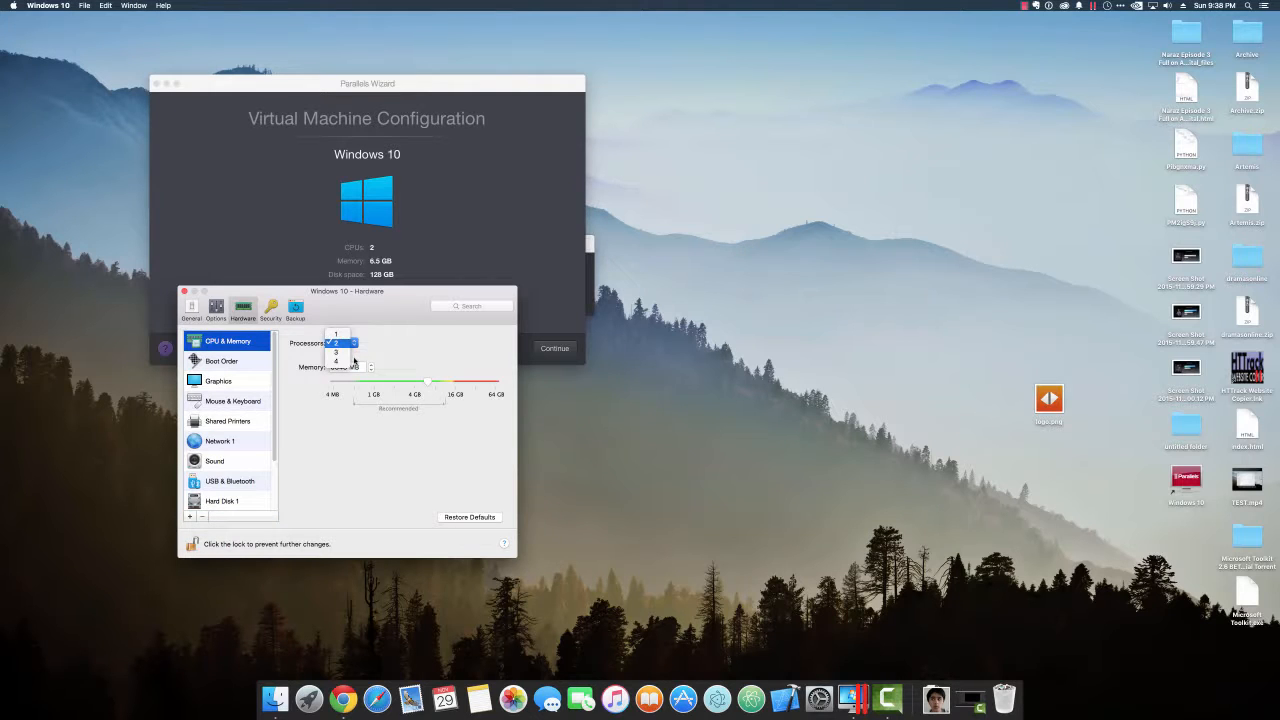
click(338, 361)
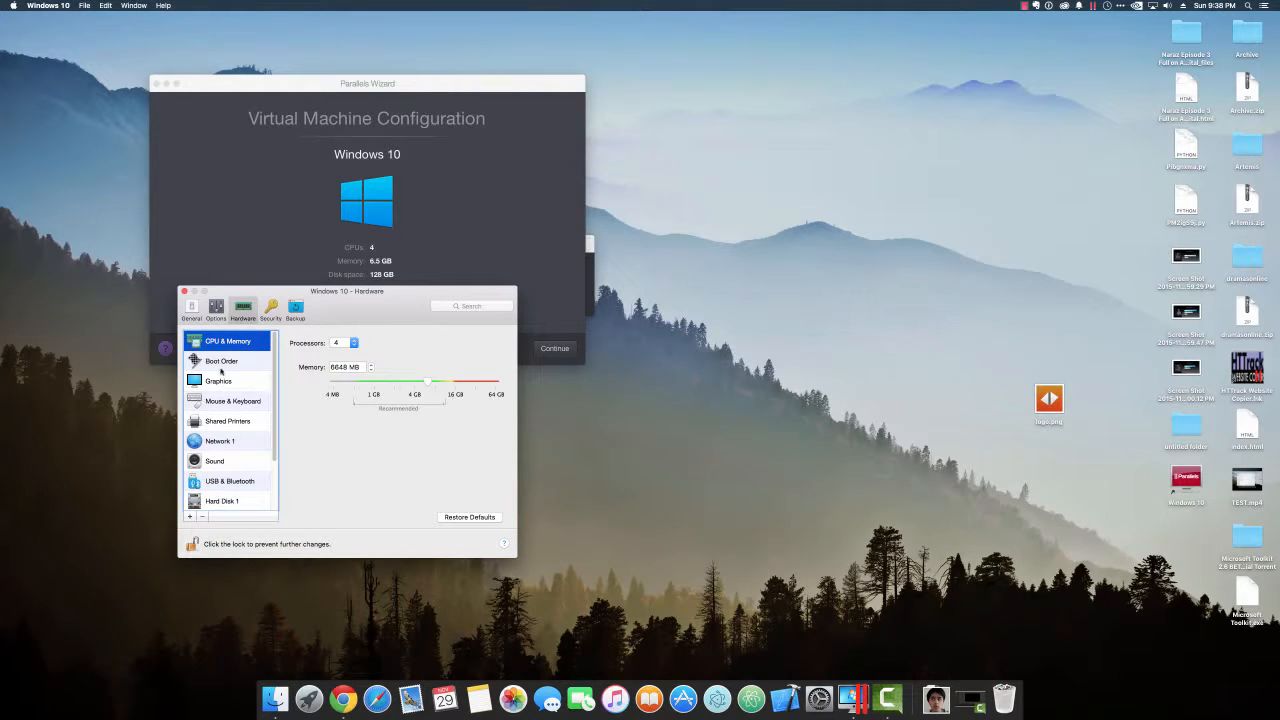
Check the boot order, then raise the graphics memory above the recommended 1024 MB limit and confirm the change.
click(239, 362)
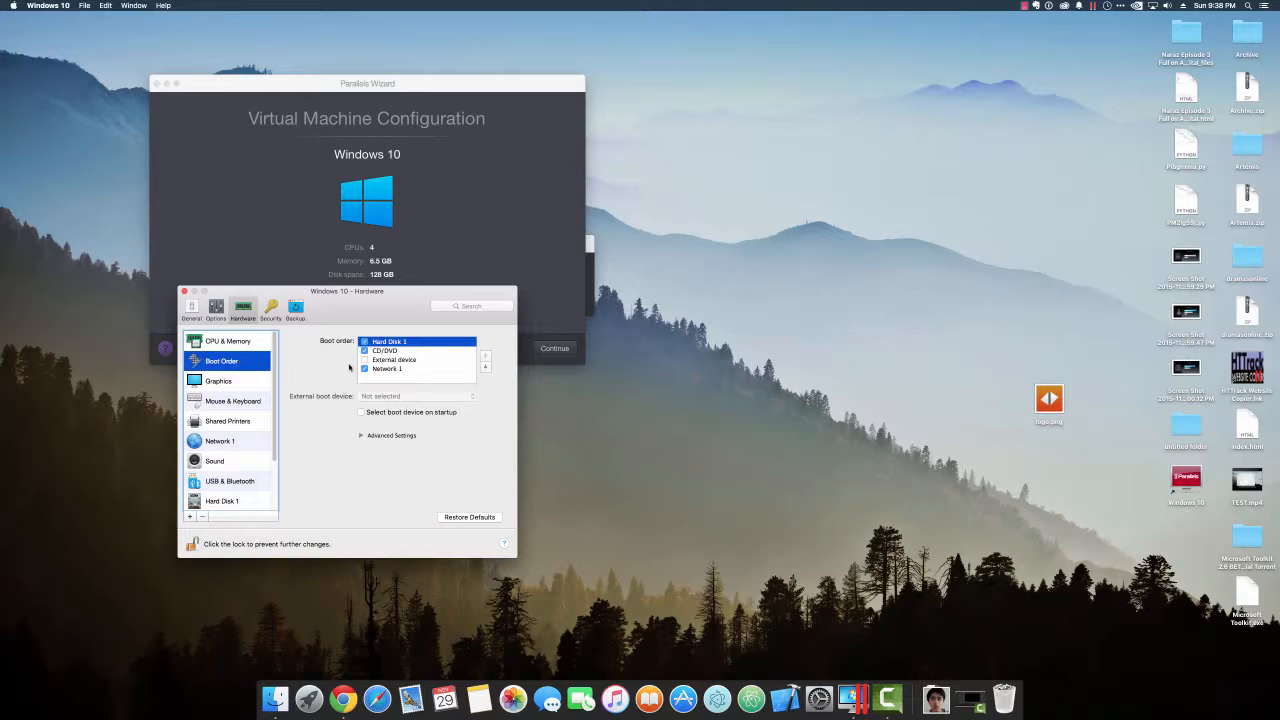
click(256, 379)
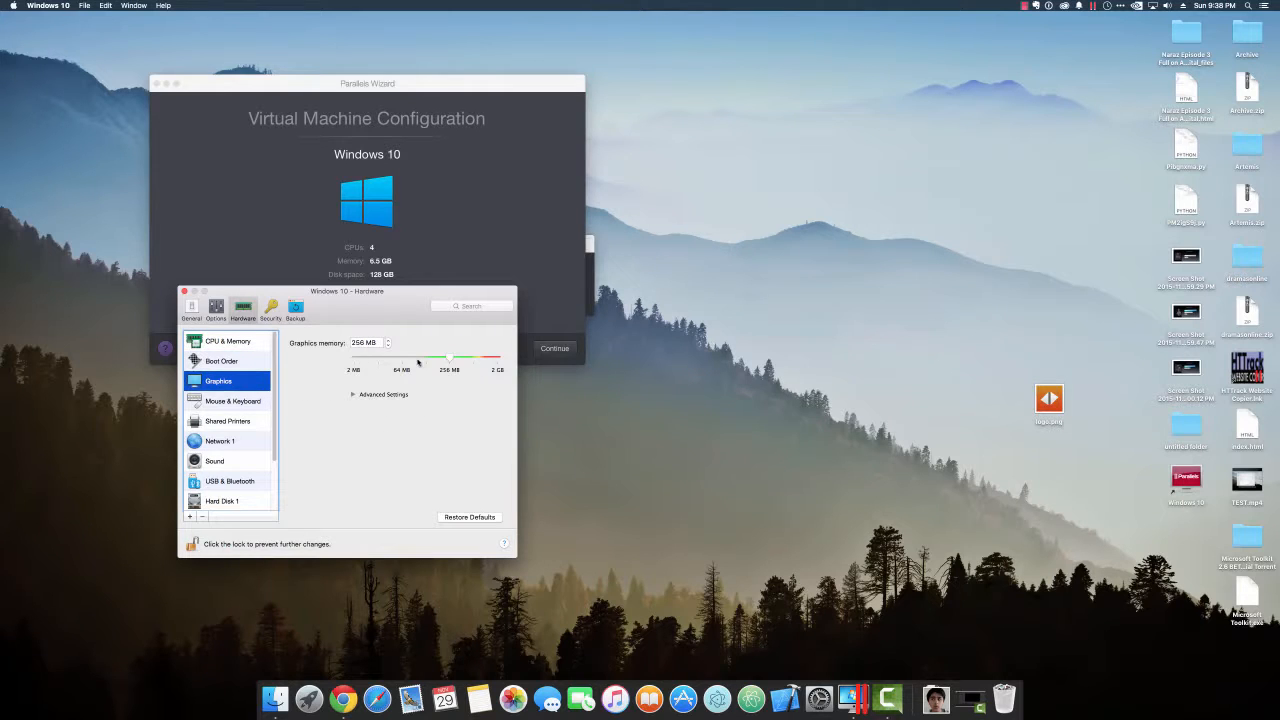
drag(455, 360, 475, 364)
drag(477, 360, 482, 360)
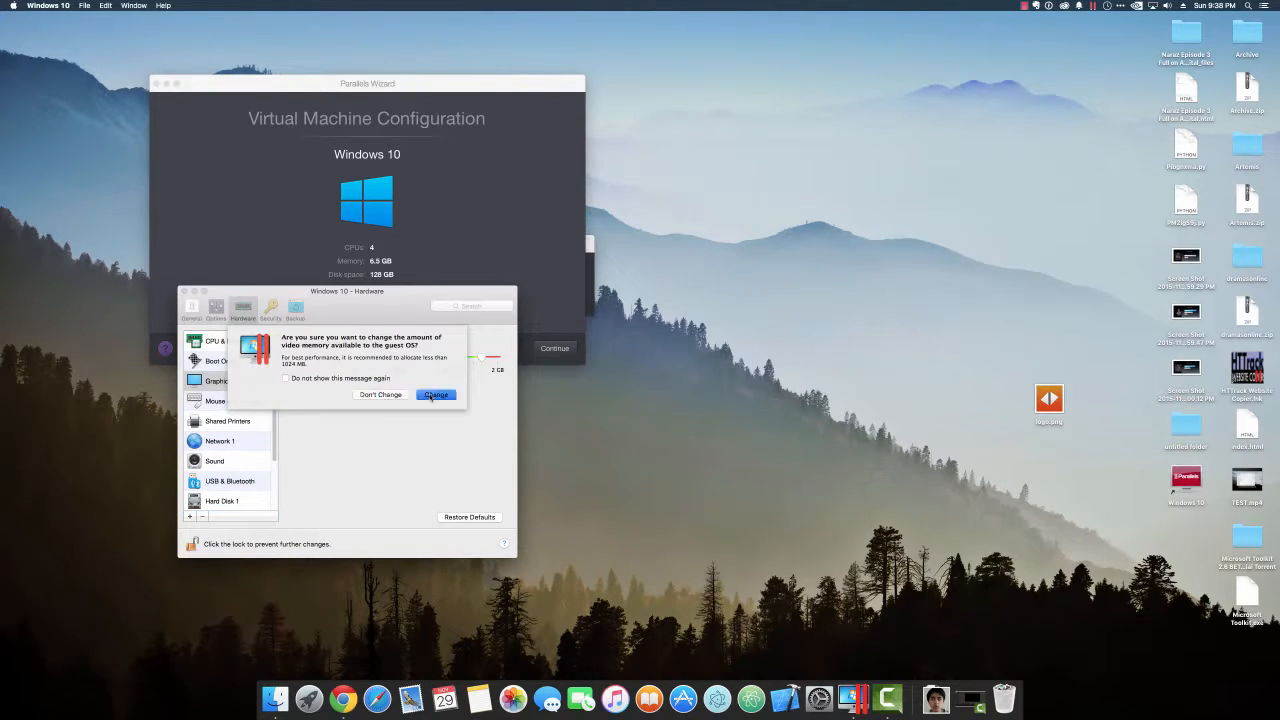
click(435, 395)
Review the mouse and keyboard settings and close the configuration window.
click(232, 401)
scroll(220, 430, down, 2)
scroll(217, 441, up, 2)
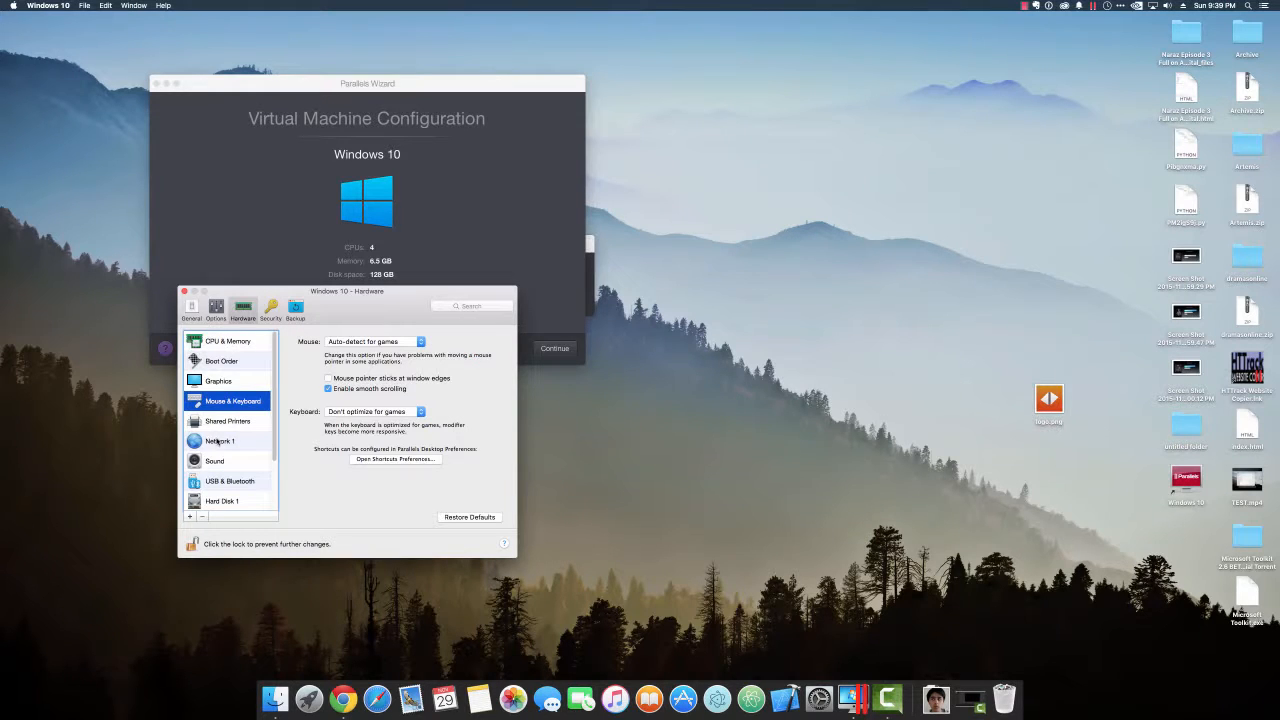
click(184, 291)
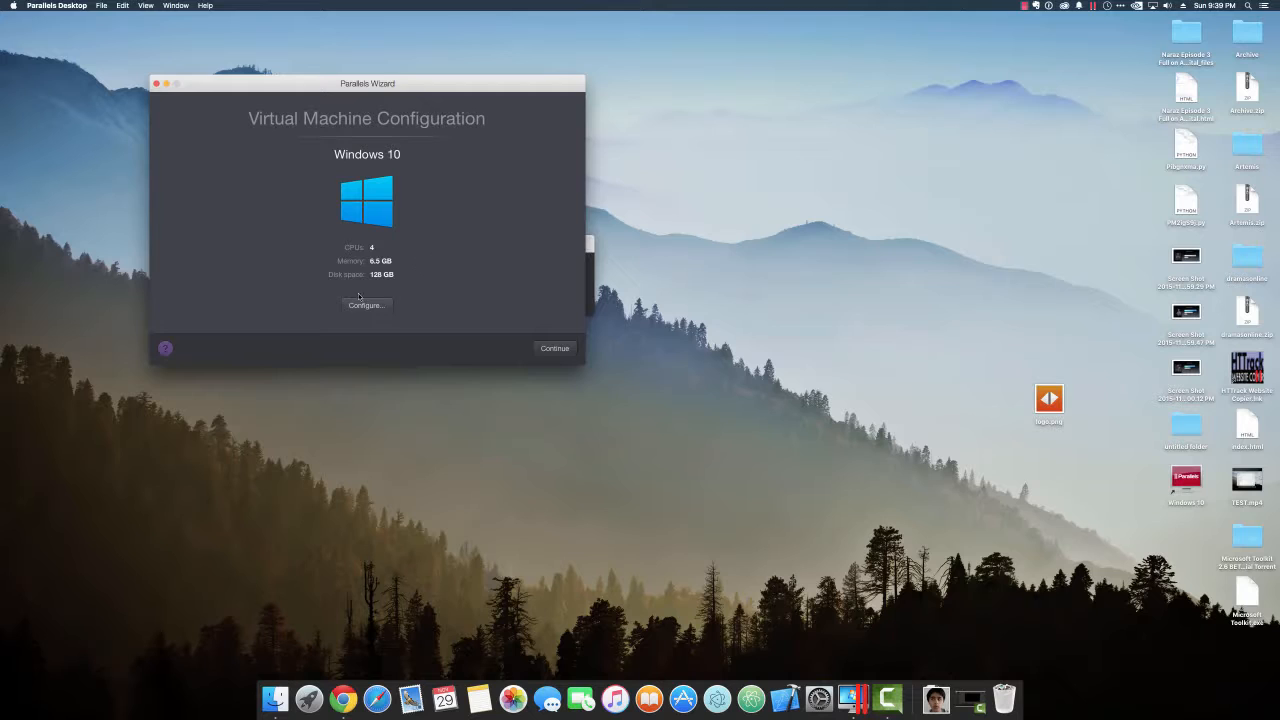
Reopen the virtual machine's configuration and show the settings of Hard Disk 1.
click(361, 302)
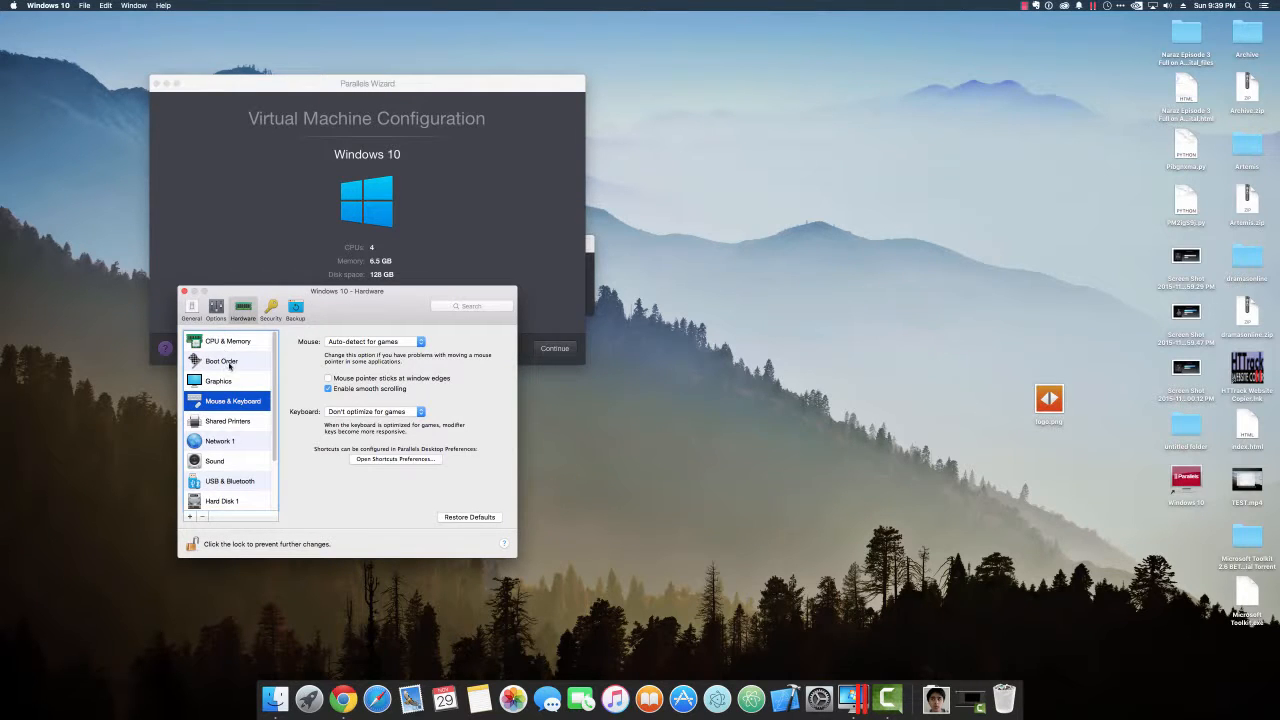
click(240, 500)
click(361, 371)
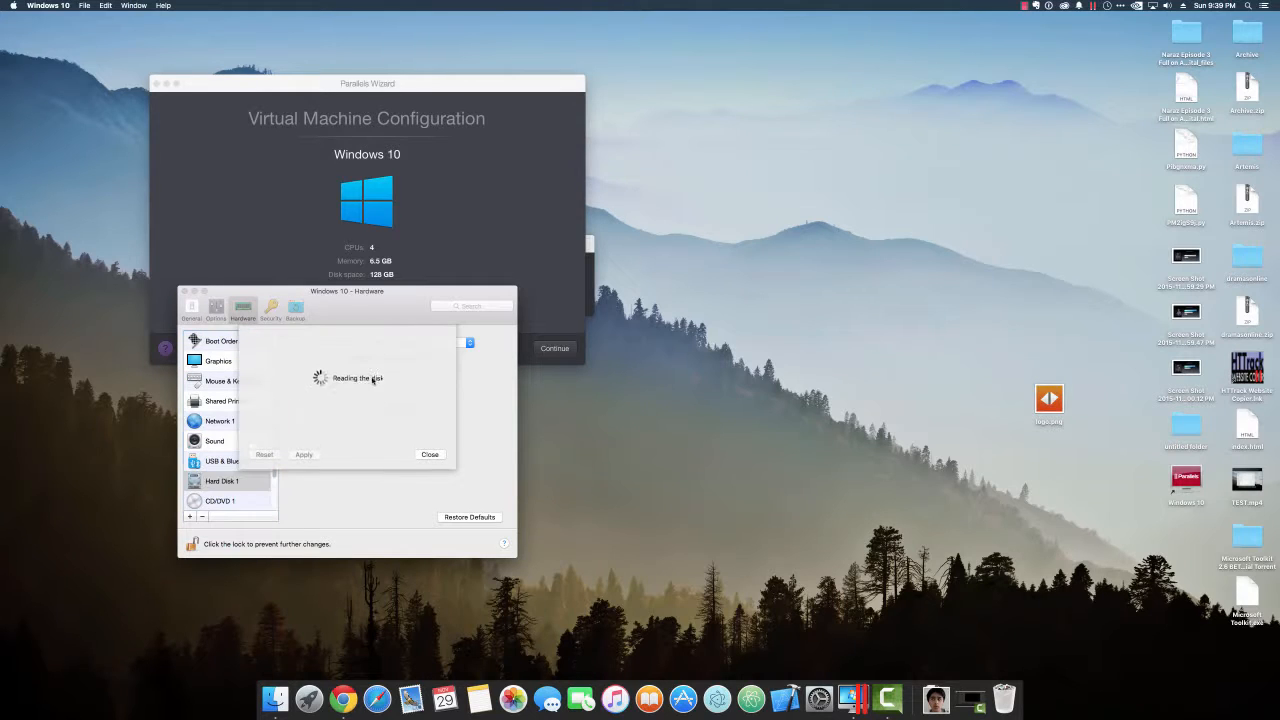
click(429, 454)
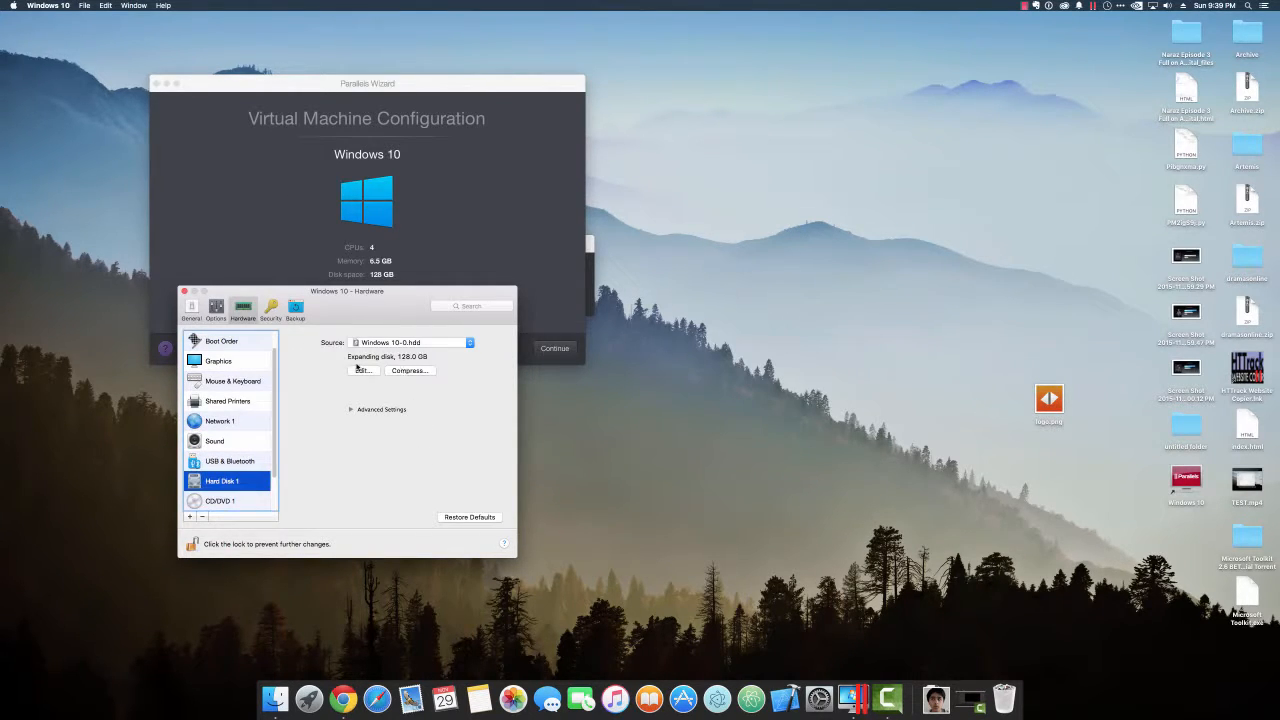
click(358, 370)
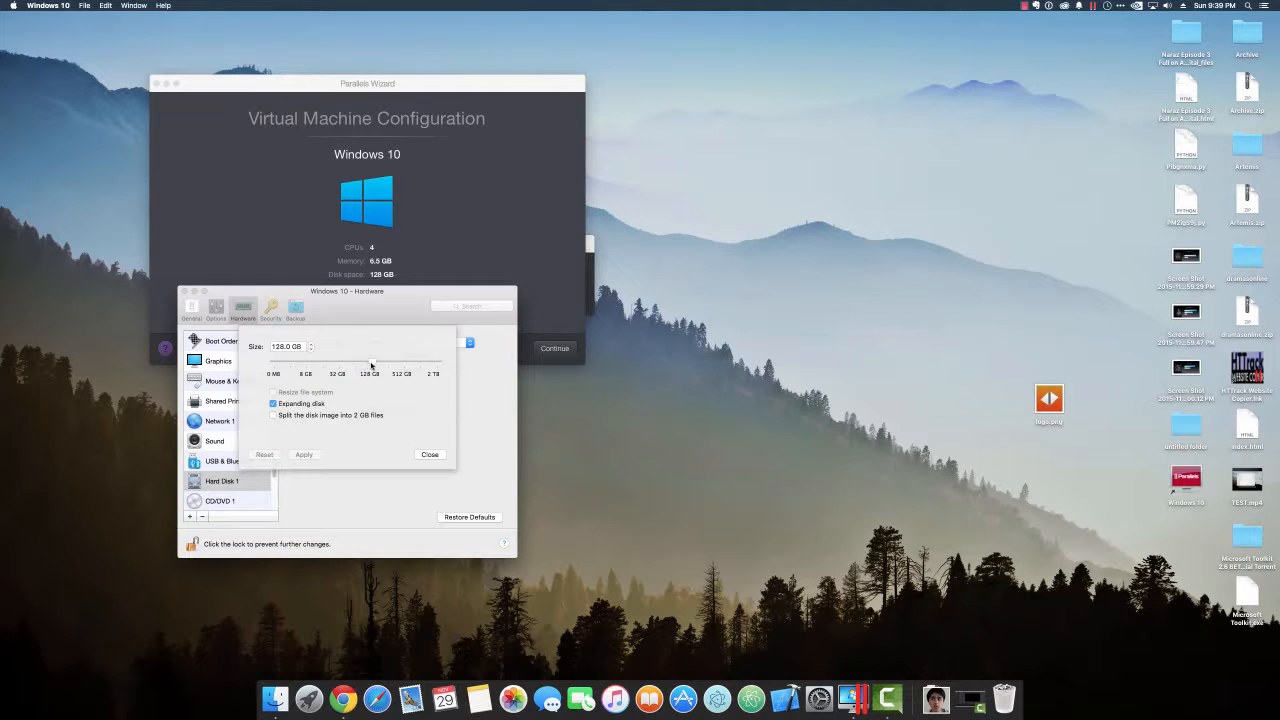
drag(371, 365, 340, 365)
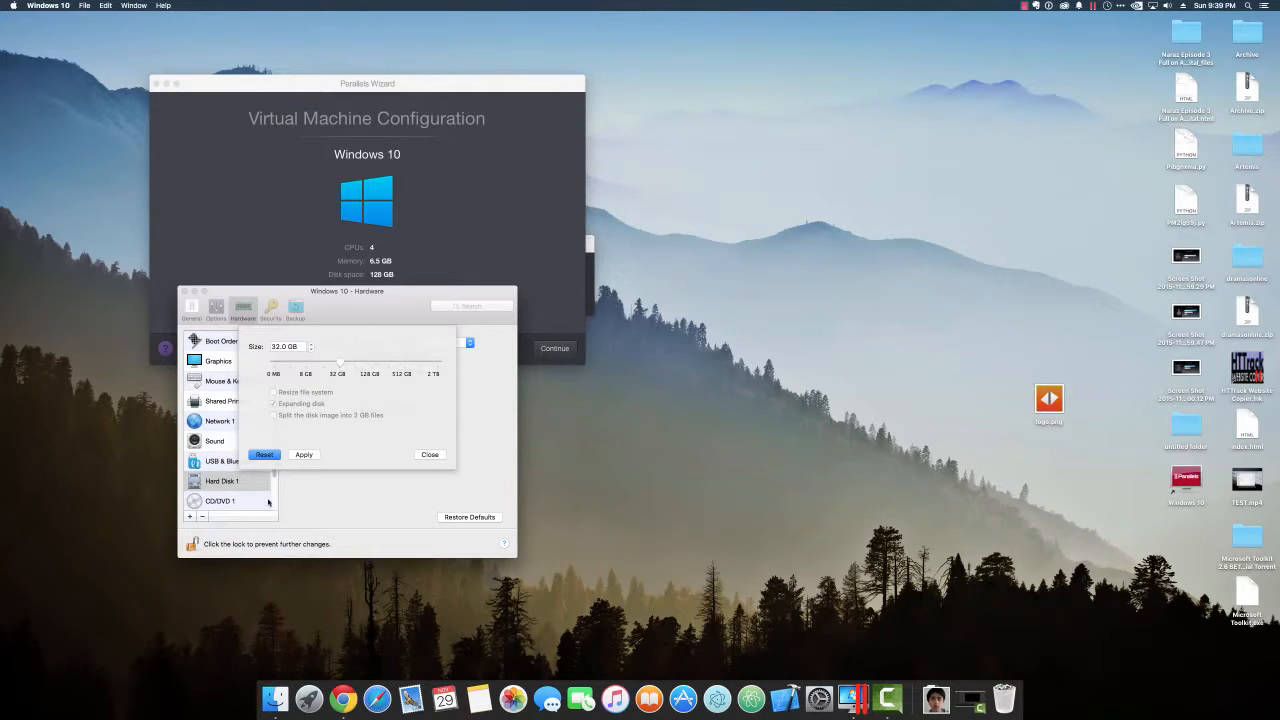
click(428, 454)
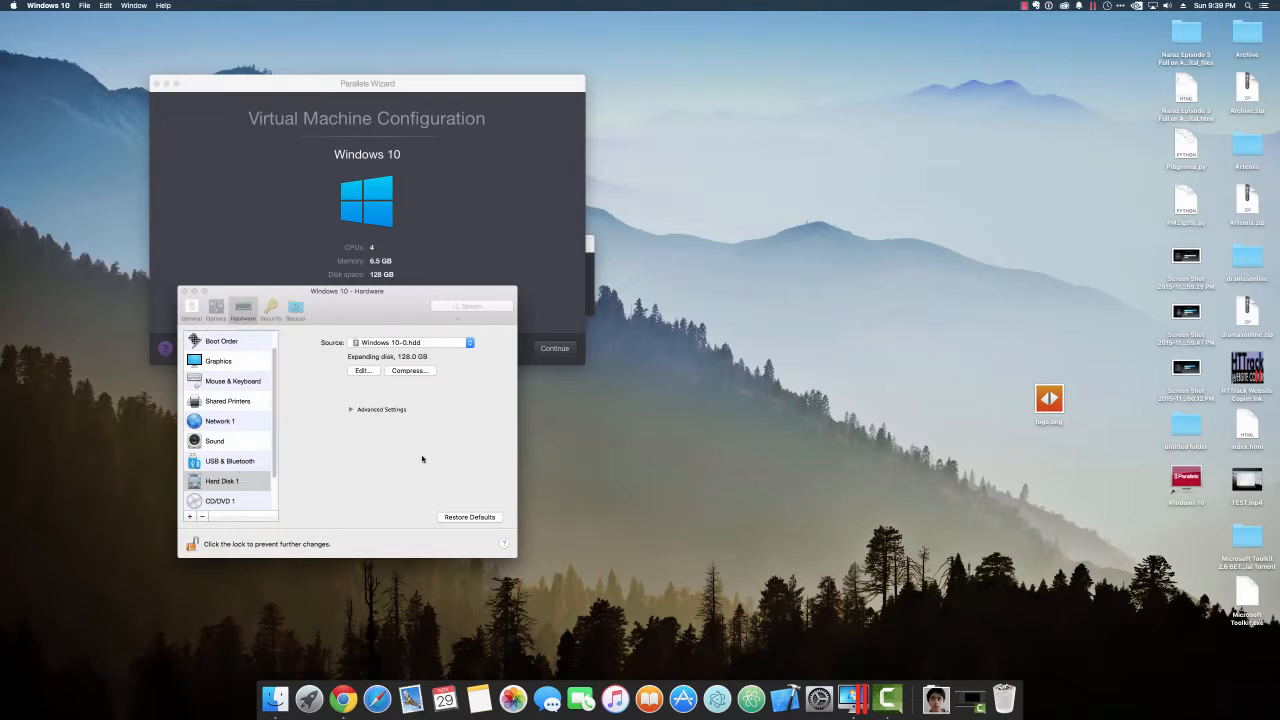
click(363, 291)
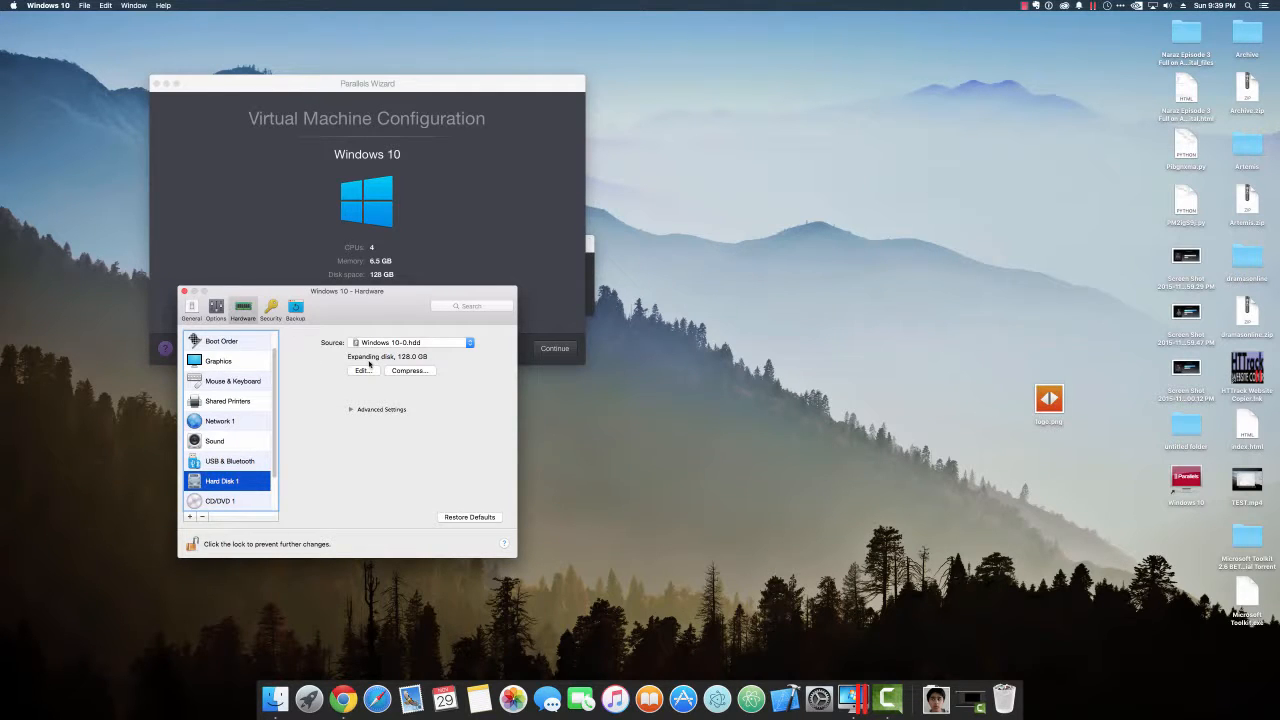
Resize Hard Disk 1 to 32 GB, apply it despite the backup recommendation, and close the virtual machine's configuration.
click(364, 369)
drag(374, 369, 338, 365)
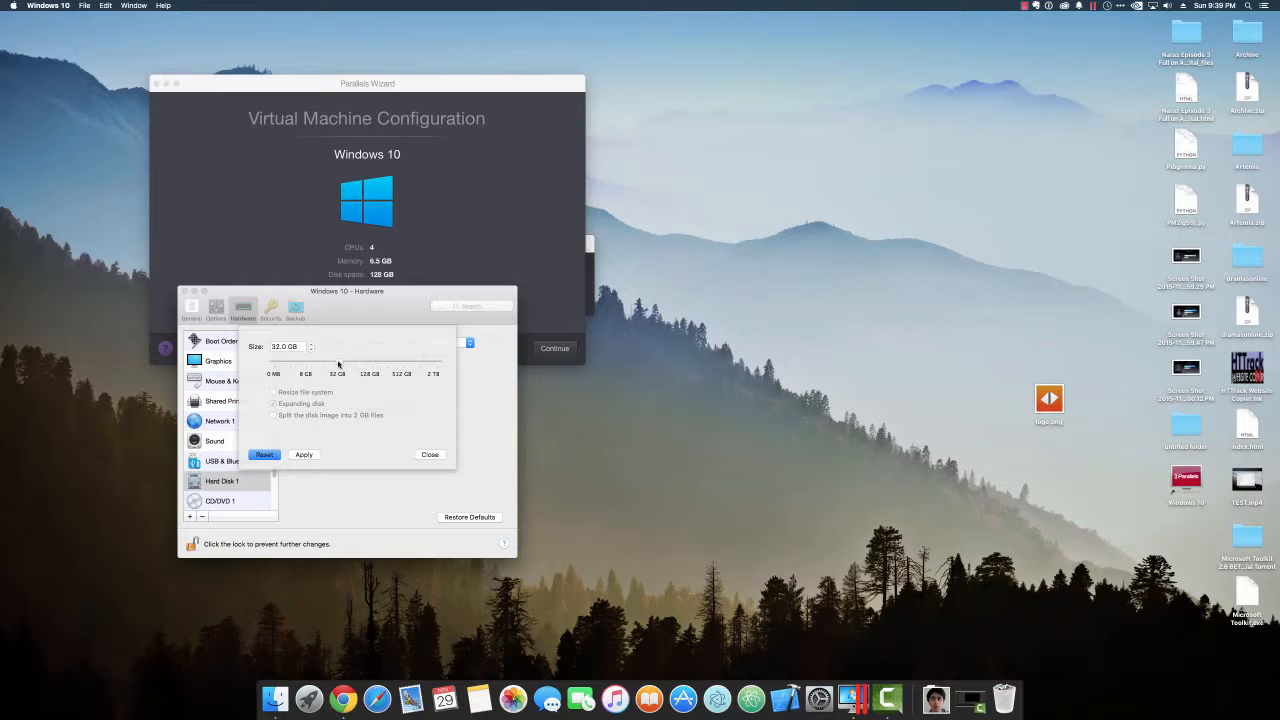
click(317, 452)
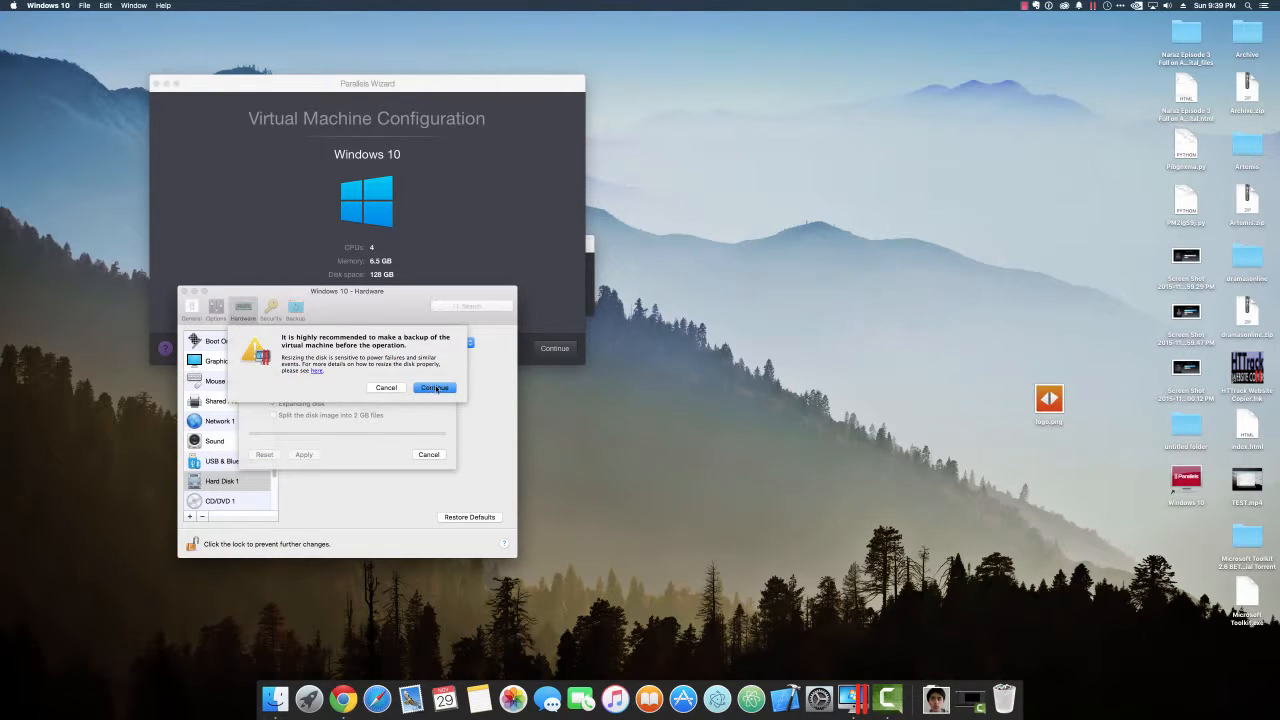
click(436, 389)
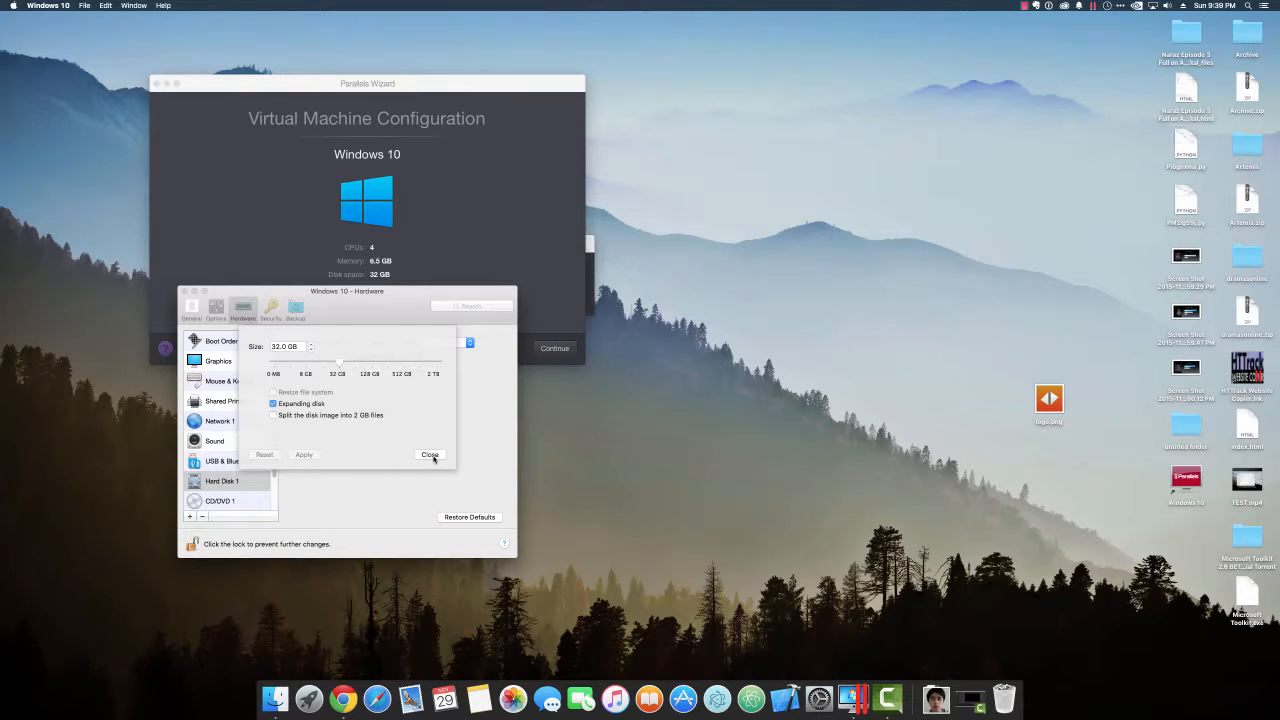
click(430, 455)
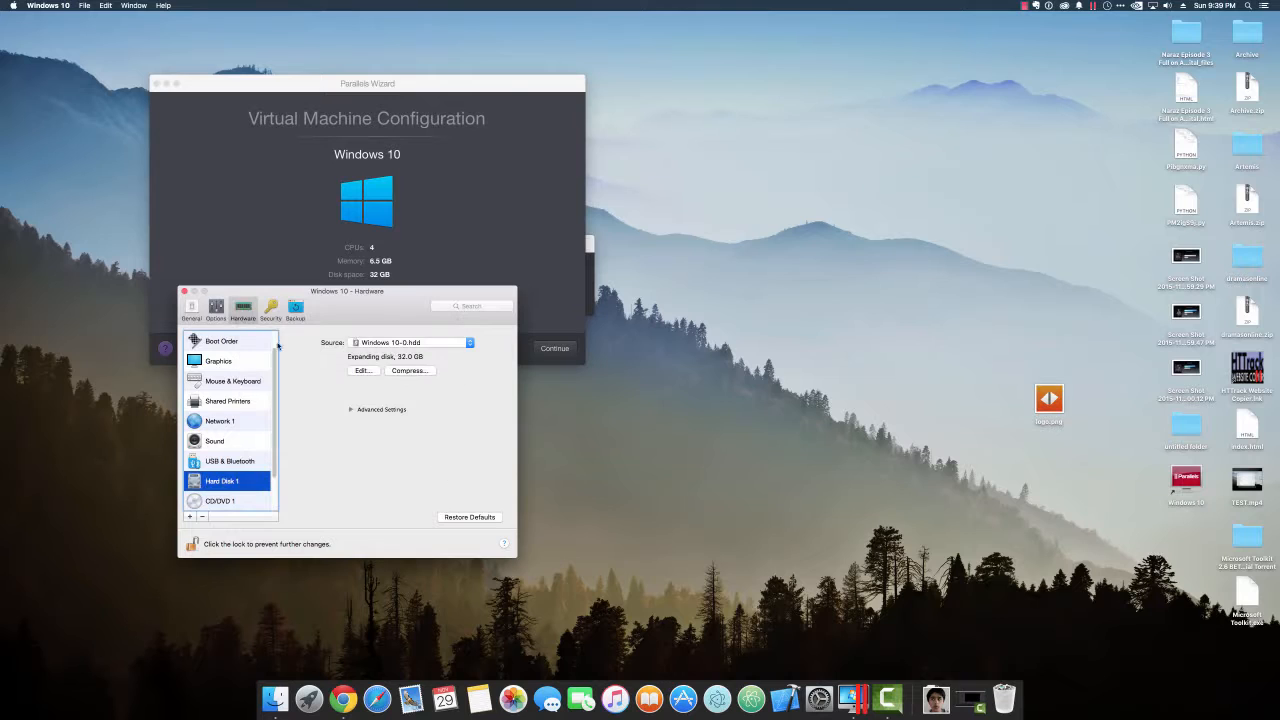
click(183, 291)
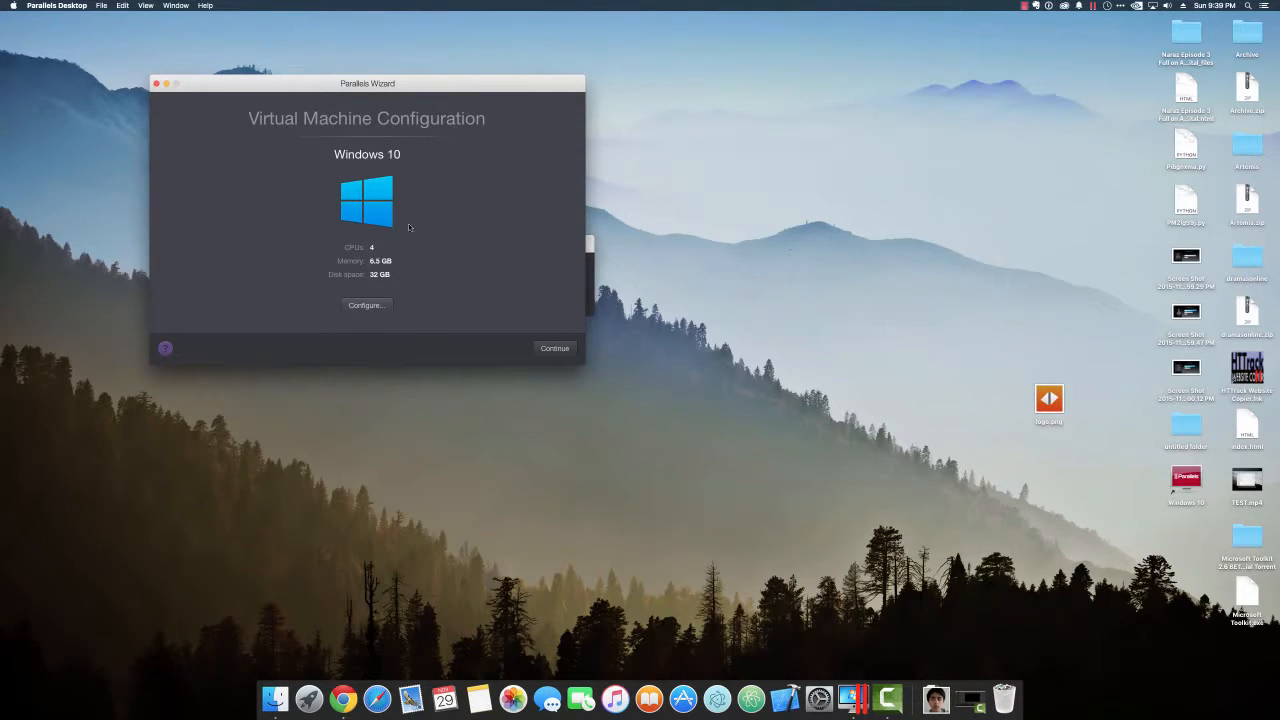
Continue the wizard to start the Windows installation and choose Windows 10 Pro as the edition to install.
click(555, 348)
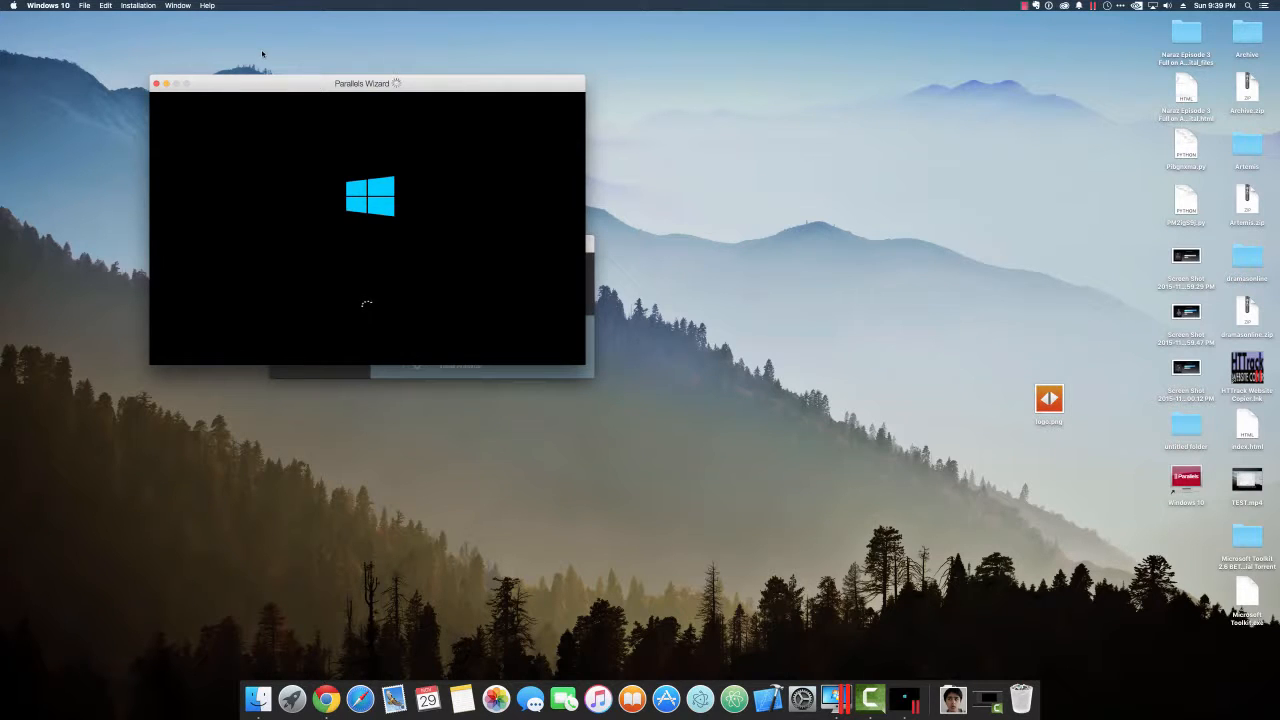
drag(268, 87, 400, 170)
click(276, 244)
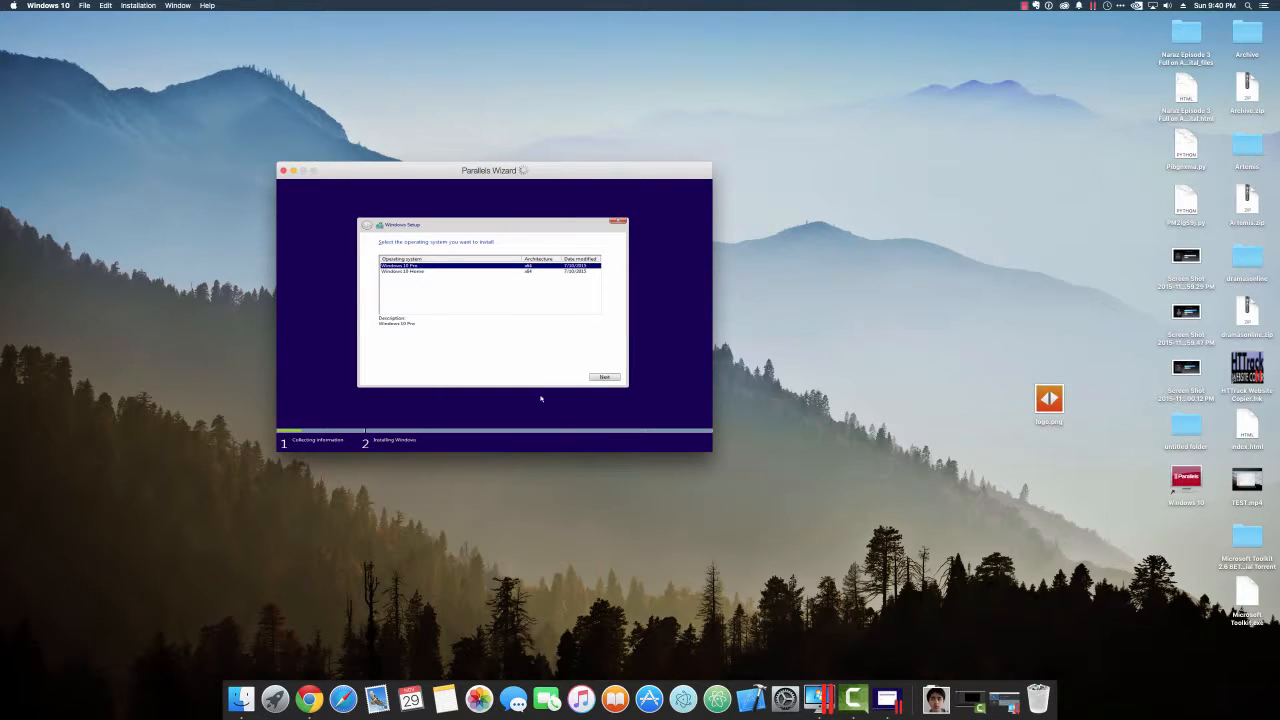
click(611, 377)
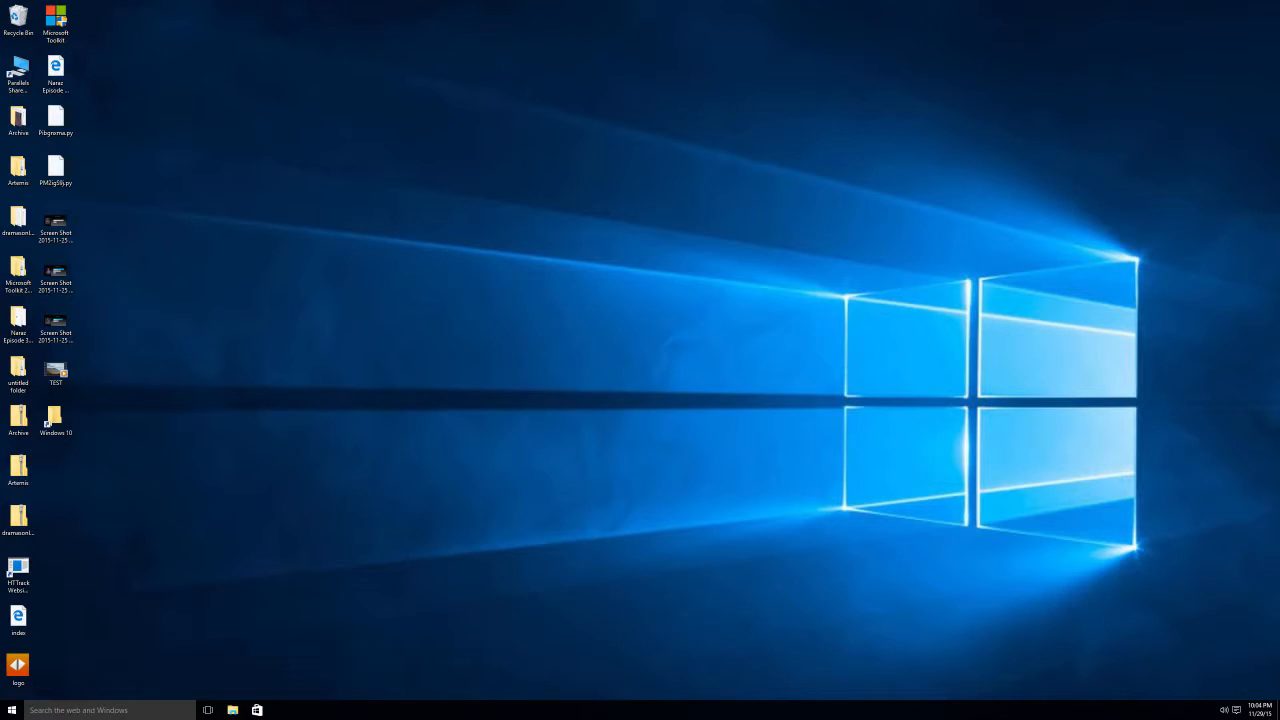
Dismiss the network discovery prompt on the Windows desktop without choosing an answer.
mouse_move(584, 170)
mouse_down()
mouse_move(386, 417)
mouse_move(367, 423)
mouse_move(586, 192)
mouse_up()
drag(248, 273, 376, 422)
mouse_move(540, 486)
mouse_down()
mouse_move(276, 211)
mouse_move(719, 635)
mouse_up()
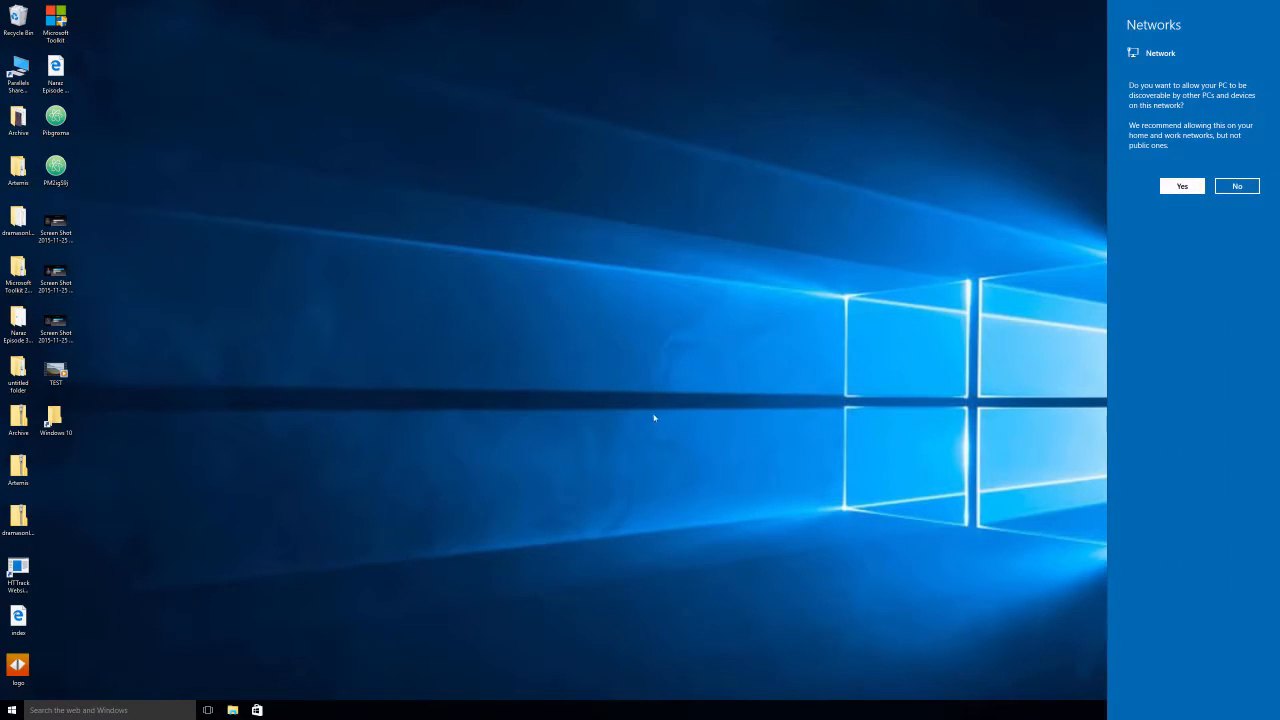
click(612, 406)
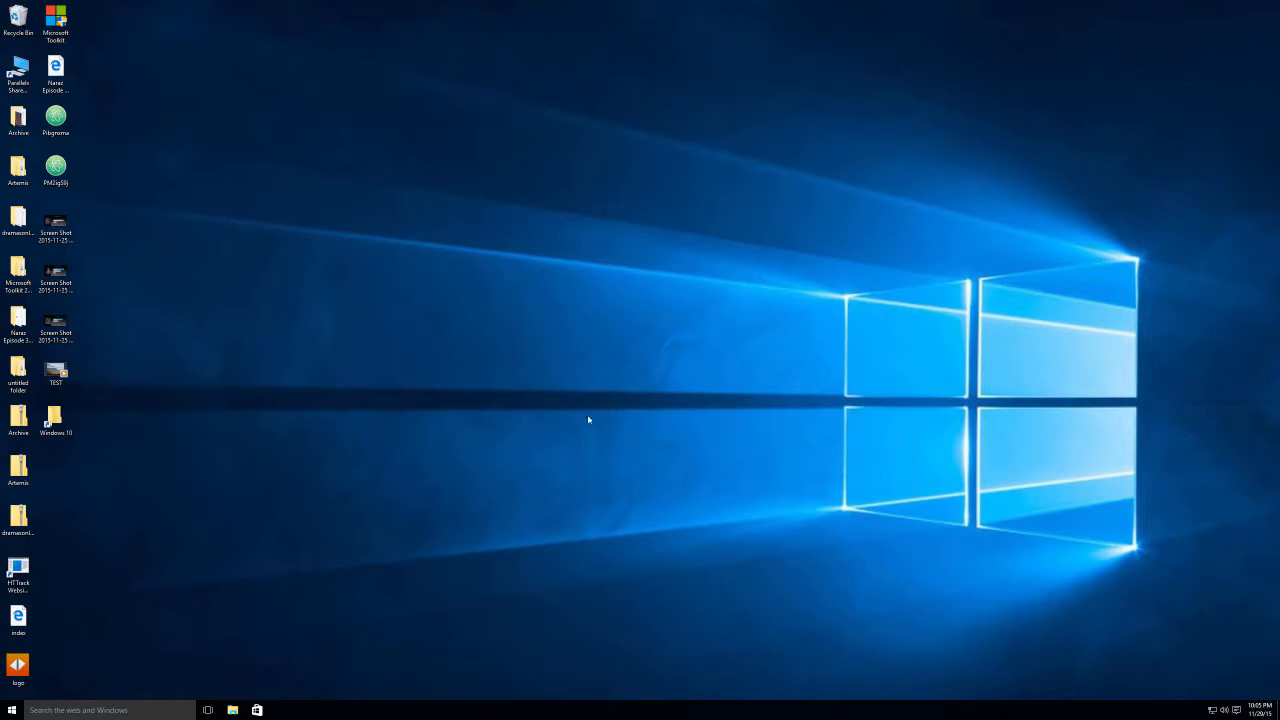
Replace the taskbar's search box with the search icon.
right_click(362, 705)
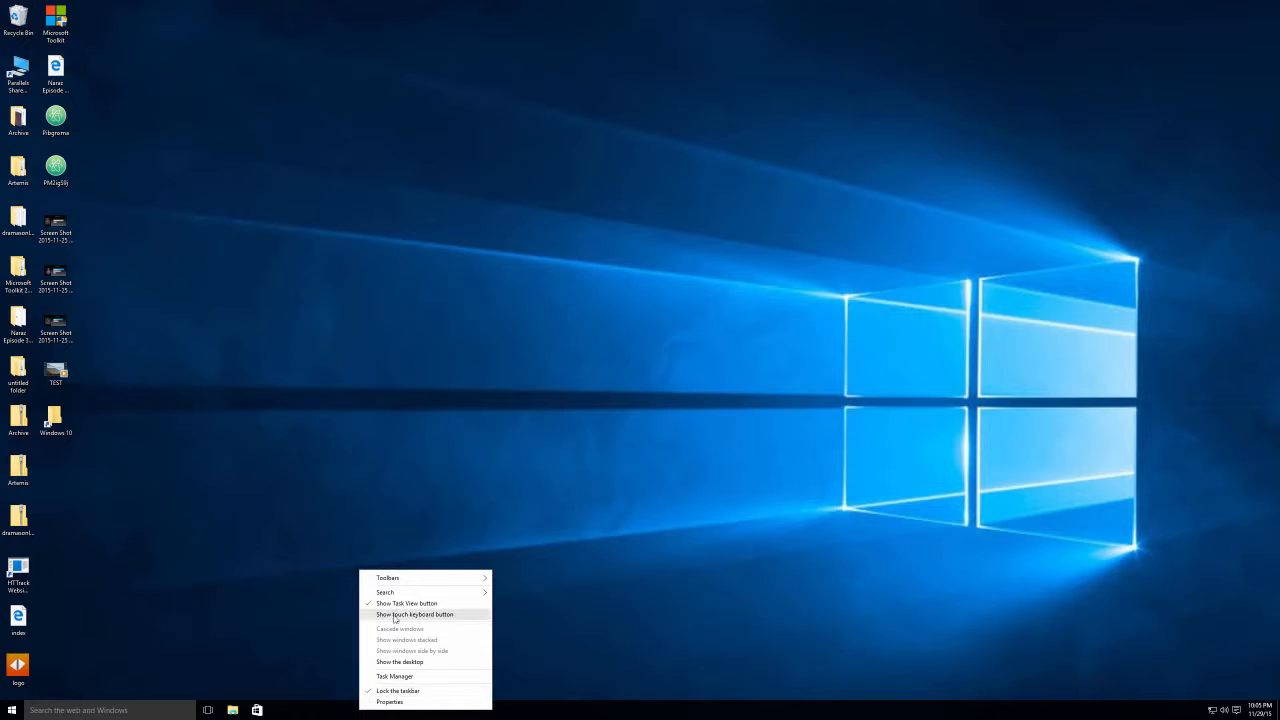
mouse_move(431, 594)
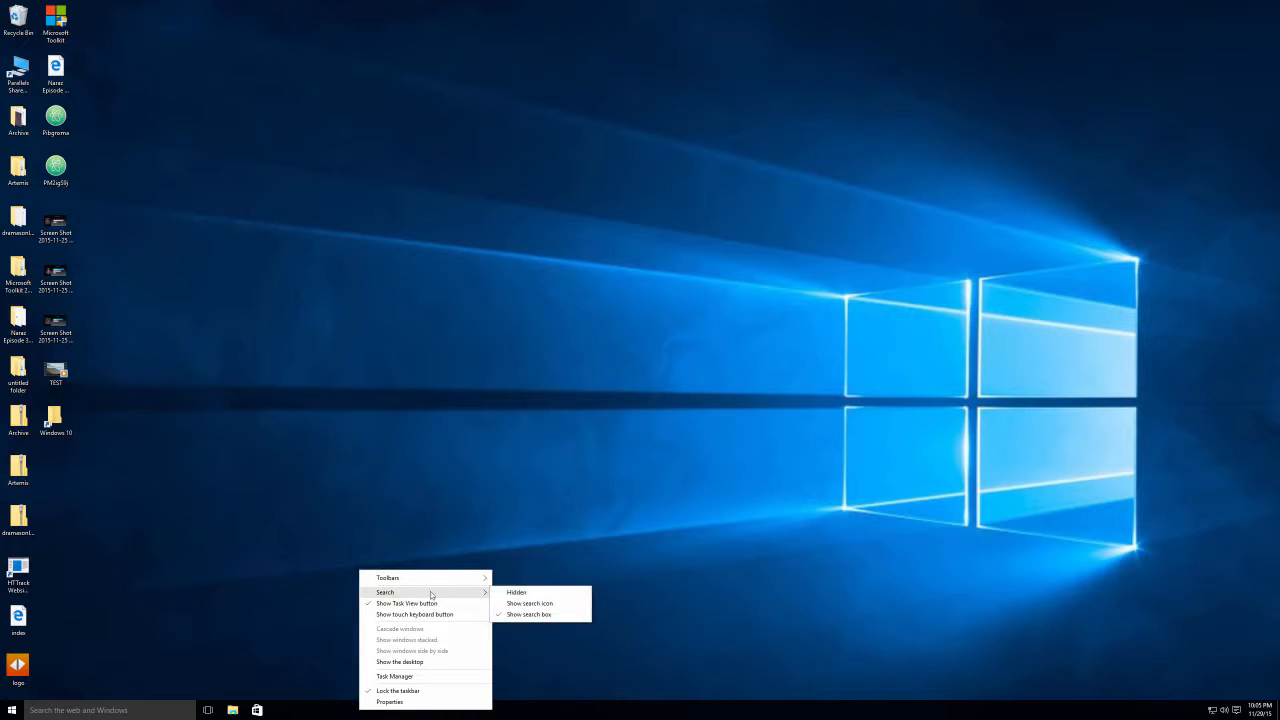
click(512, 603)
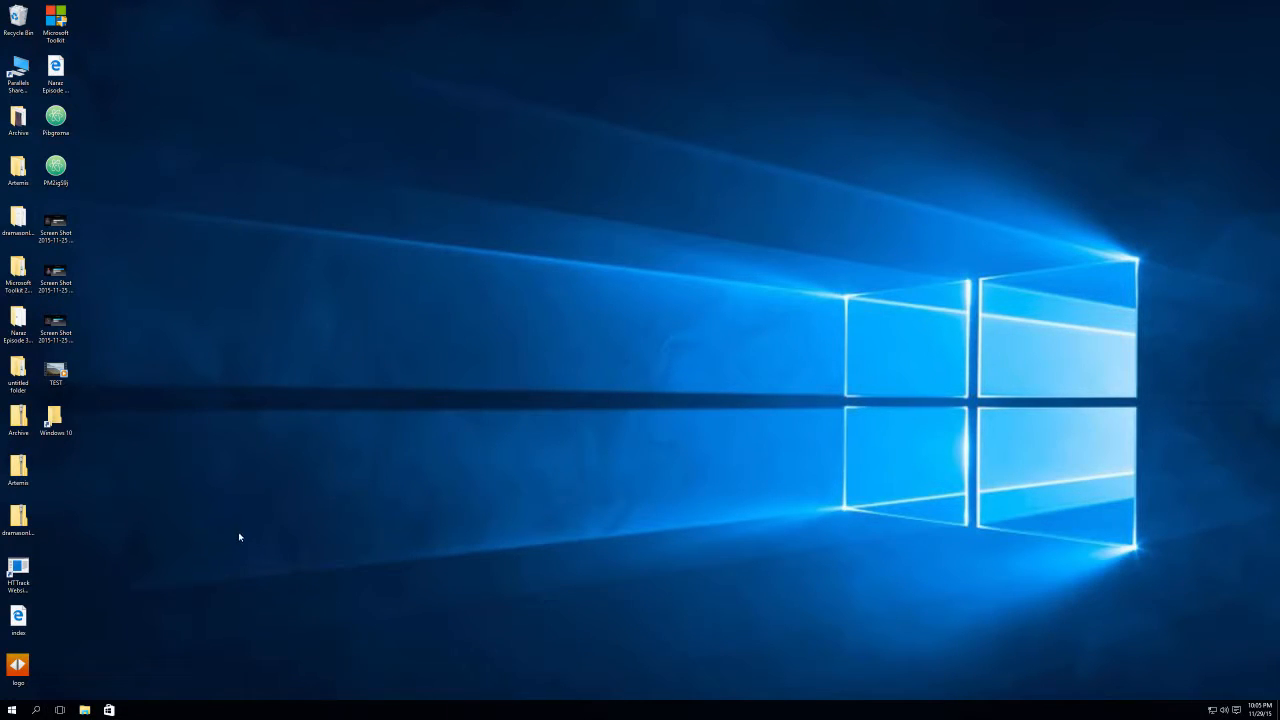
Start Cortana's setup, go through its introduction, and allow speech, inking and typing personalization.
key(super+s)
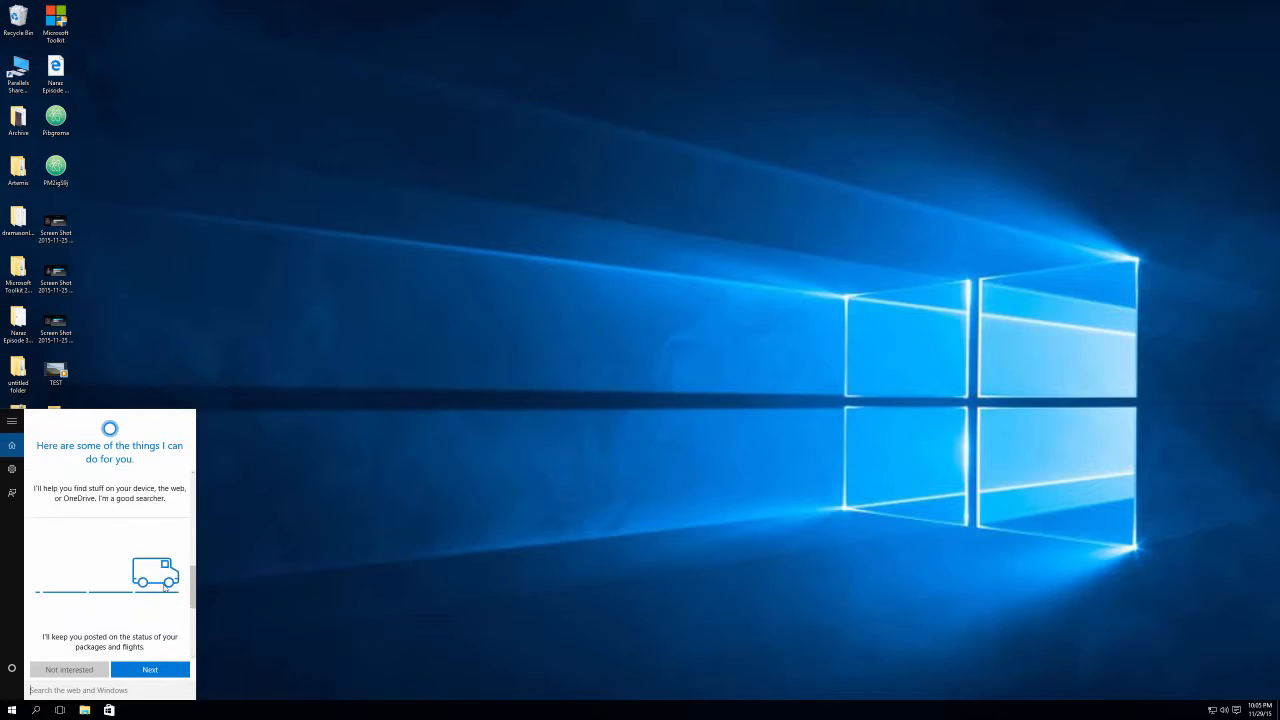
click(150, 669)
click(150, 669)
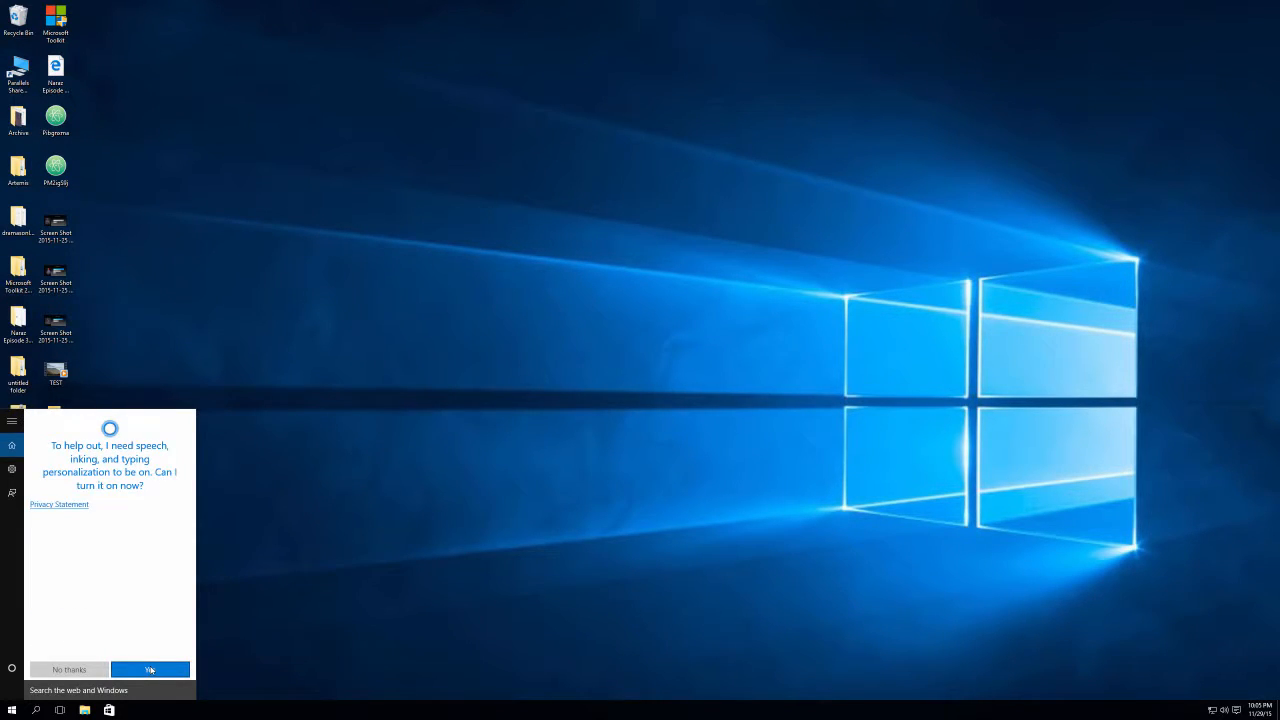
click(152, 671)
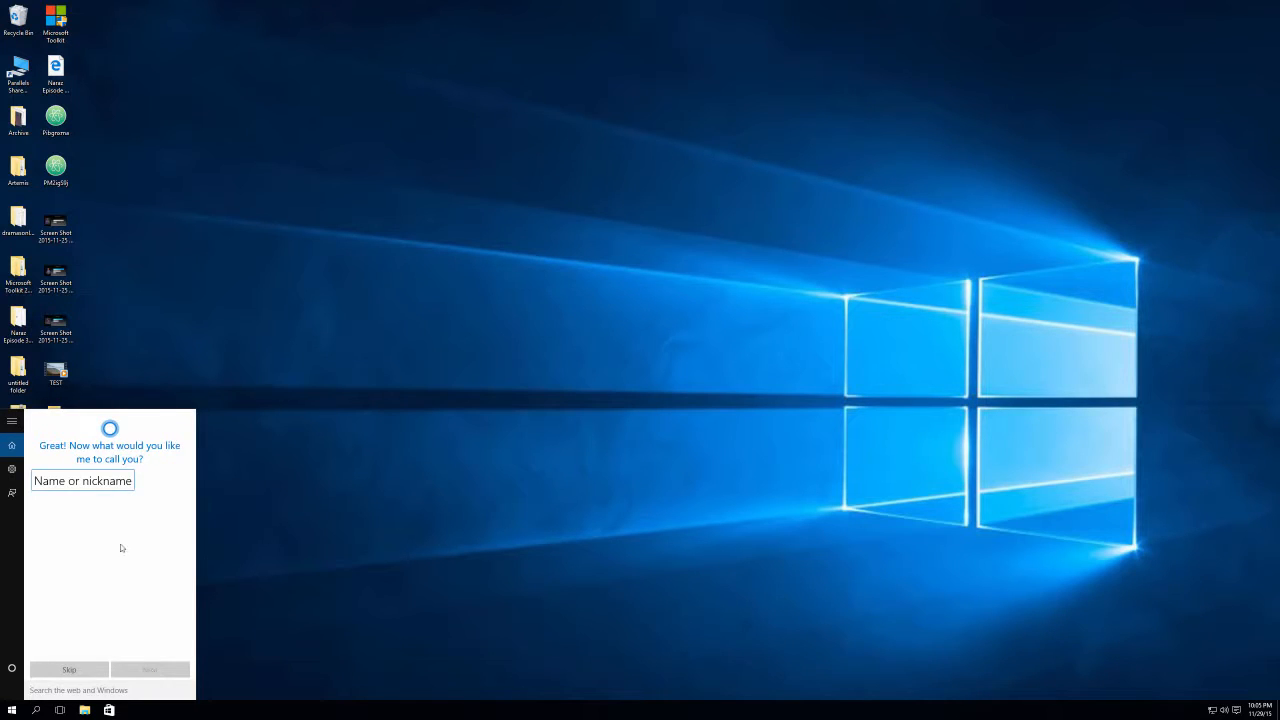
Enter the user's full name for Cortana to use and continue through the Microsoft account sign-in.
text(Ashar)
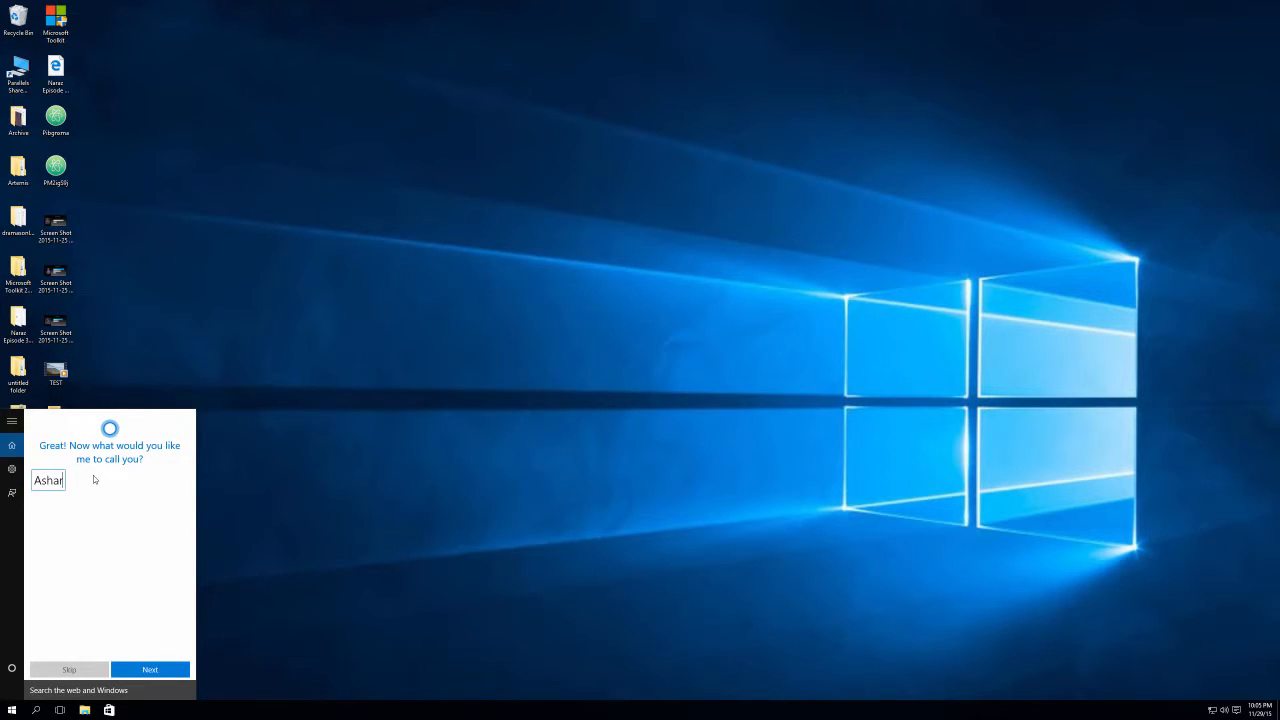
text( Ahmed)
click(147, 668)
click(174, 666)
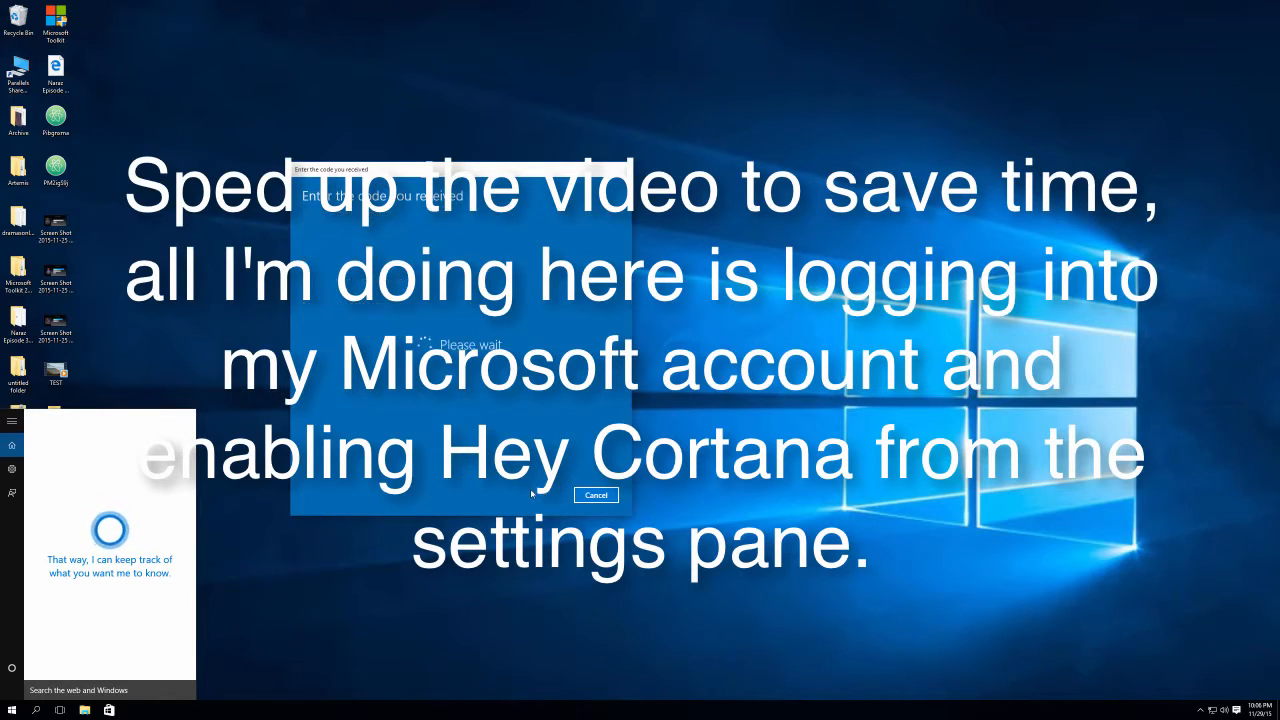
click(530, 488)
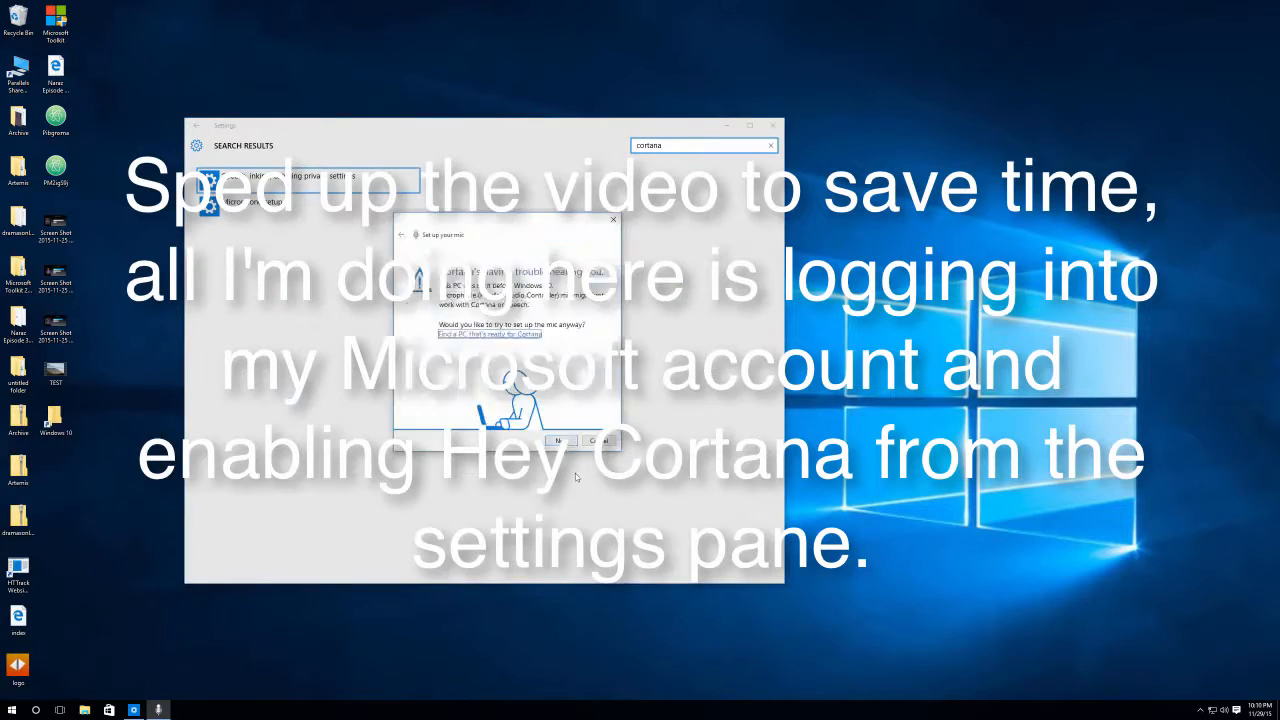
Set up the microphone for Cortana despite the compatibility notice, completing the sentence reading.
click(561, 441)
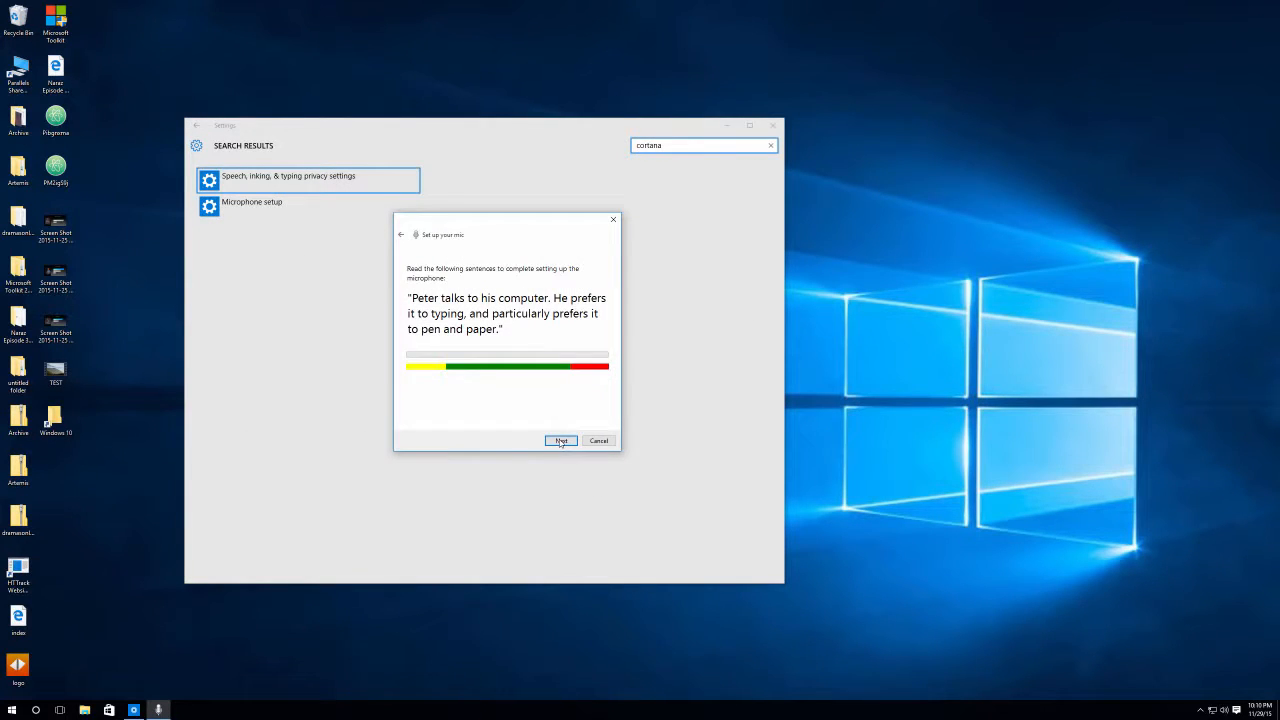
click(561, 441)
click(561, 441)
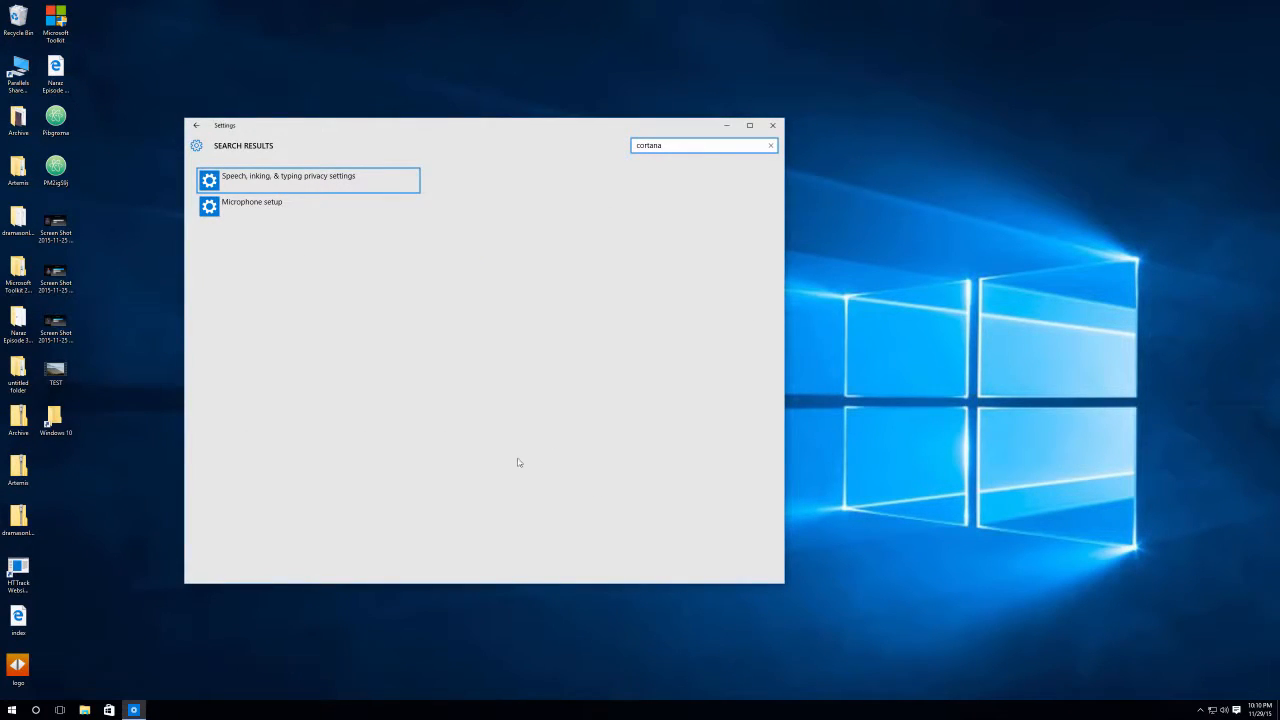
Open Cortana and ask by voice "What's the weather like?".
click(36, 710)
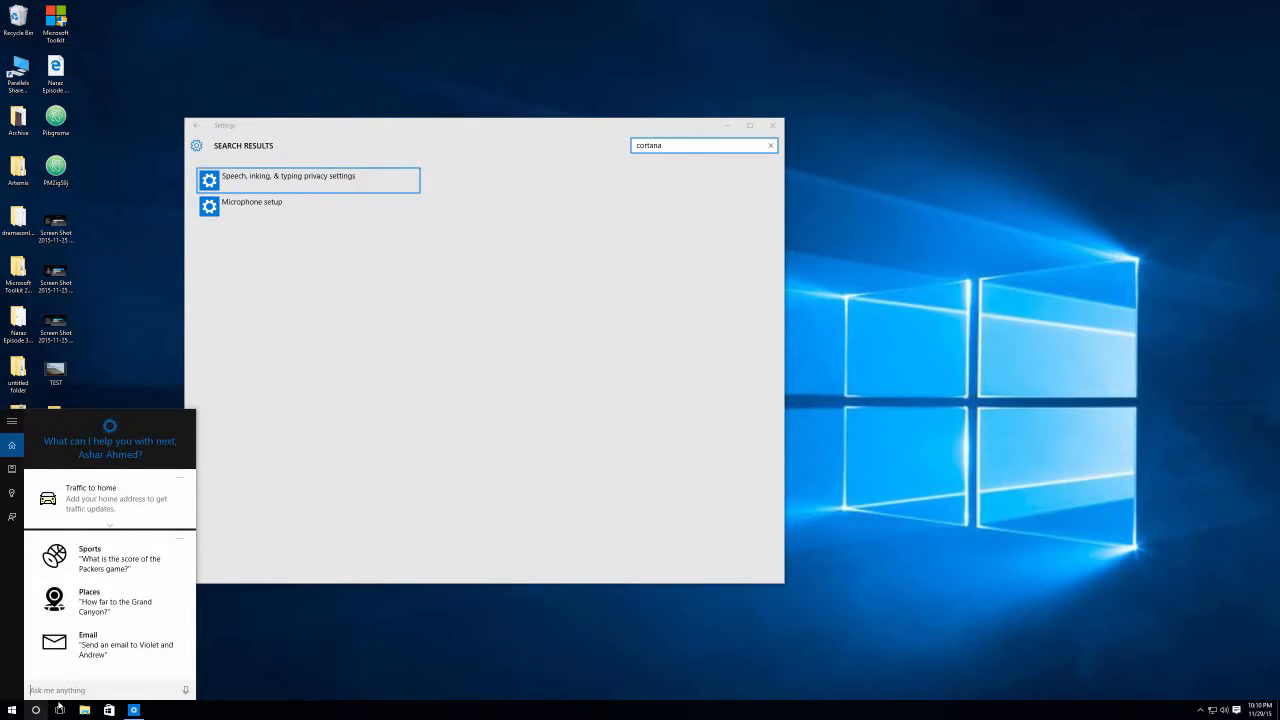
click(184, 690)
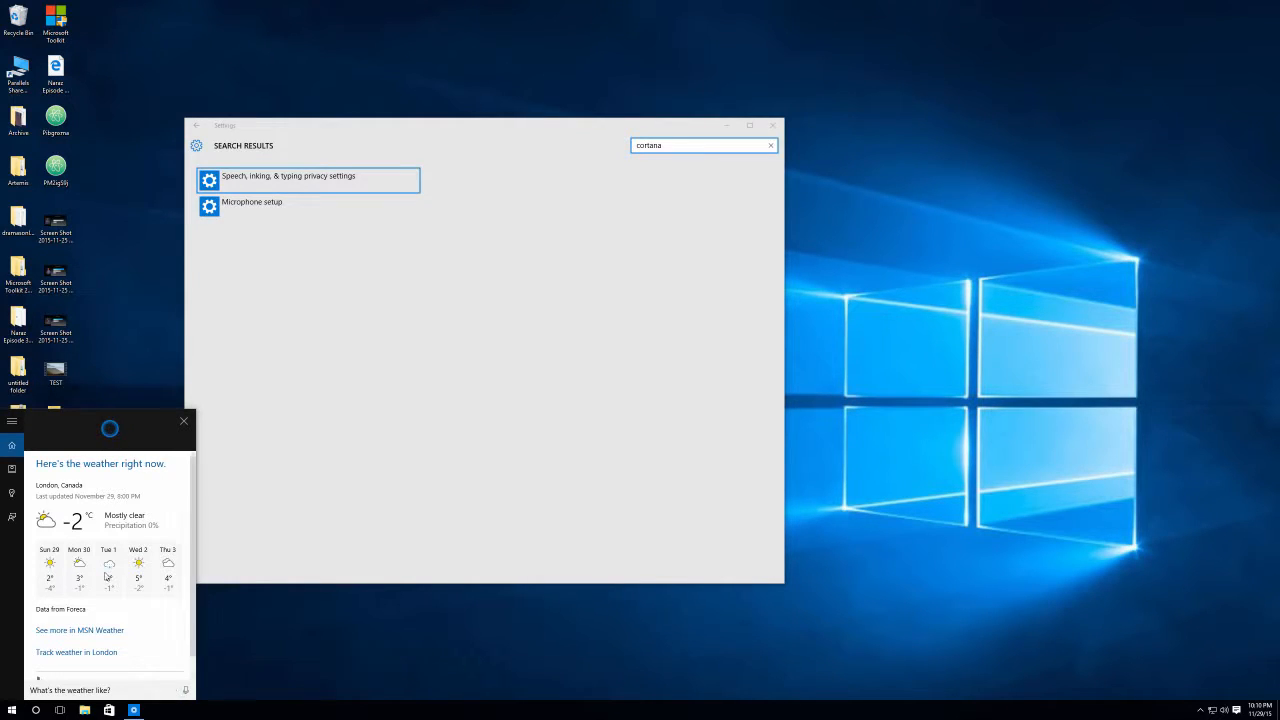
Turn on Hey Cortana in Cortana's notebook settings, look over the remaining options, and leave Cortana.
click(11, 492)
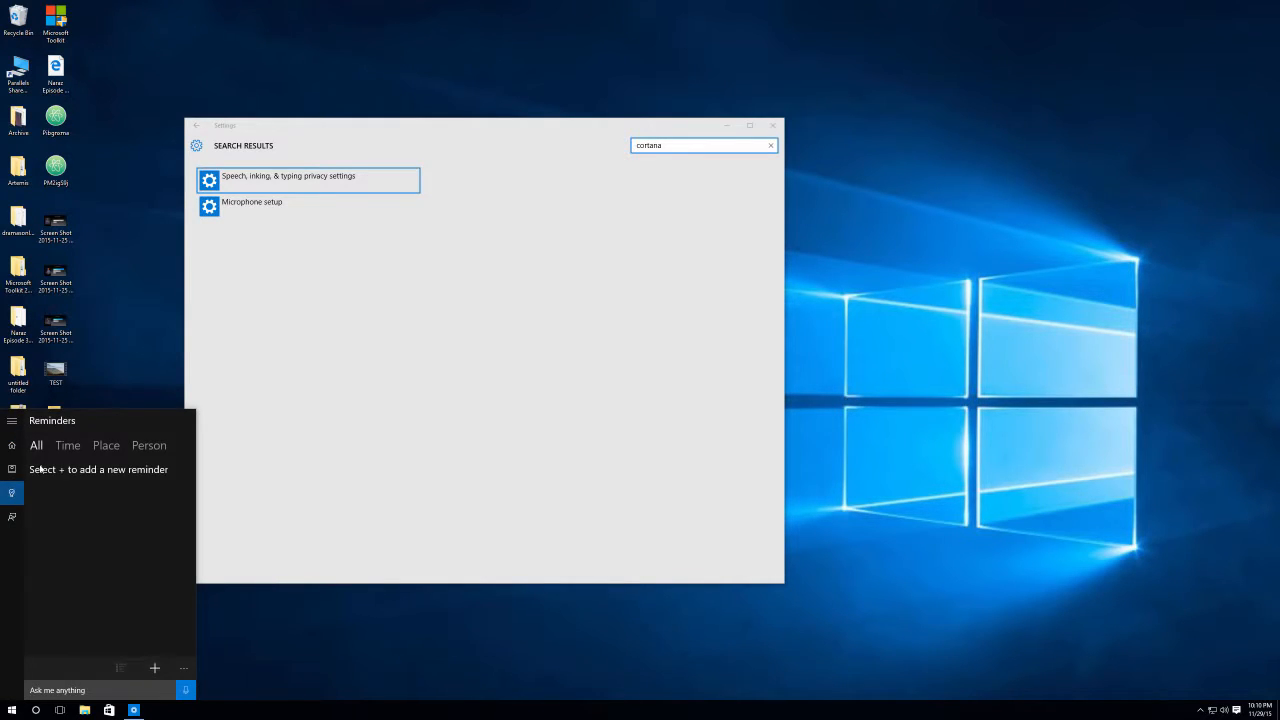
click(11, 466)
click(57, 484)
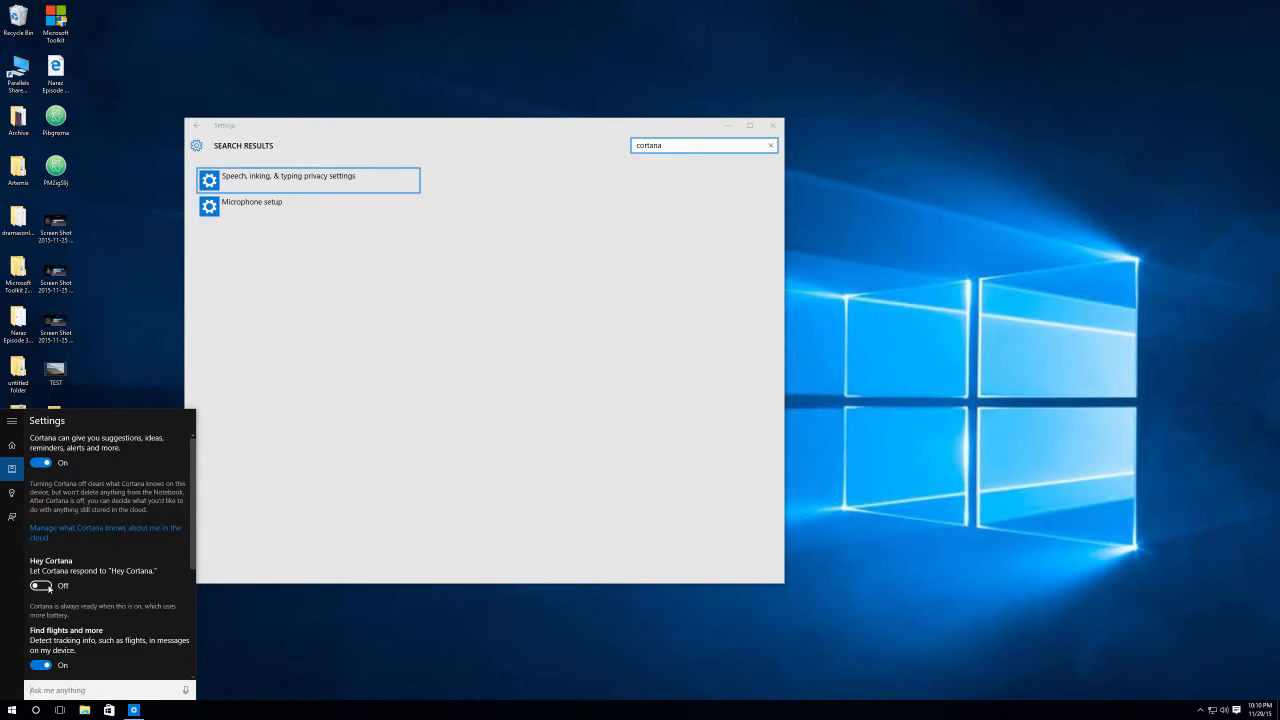
click(48, 586)
scroll(80, 602, down, 4)
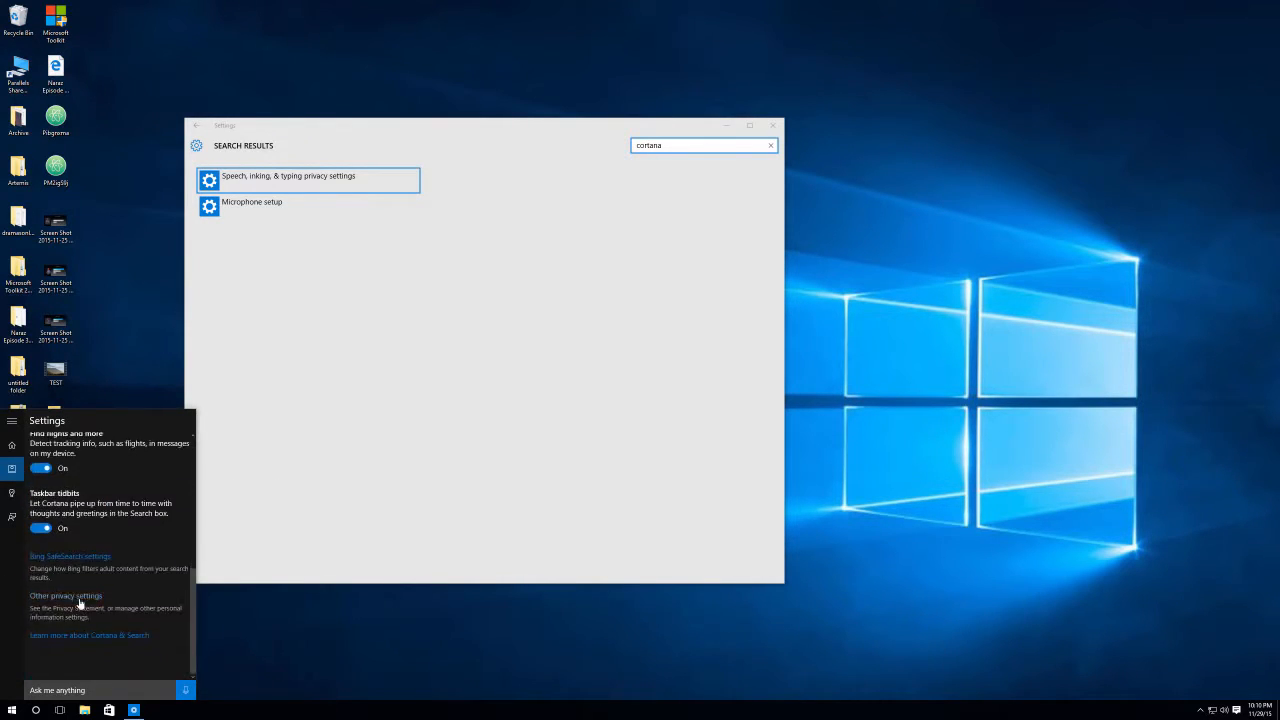
click(12, 444)
click(245, 643)
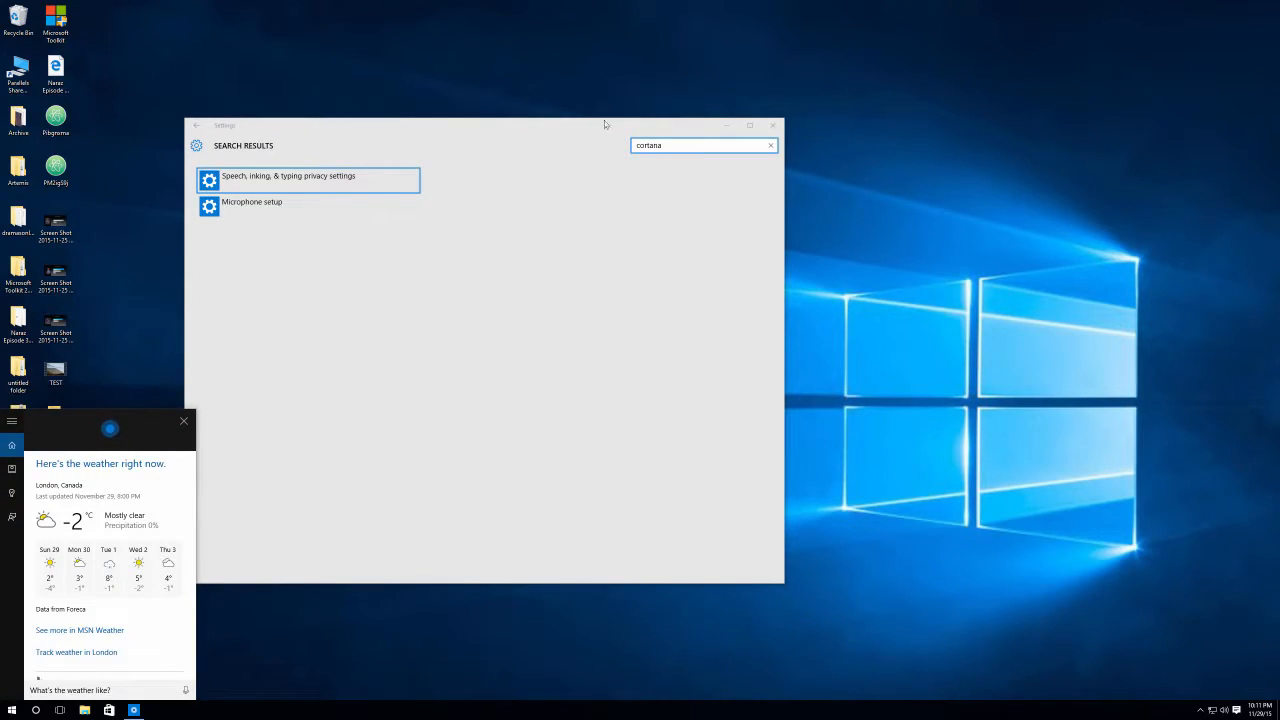
Close the Settings window, then open the Start menu for a quick look and dismiss it.
click(772, 125)
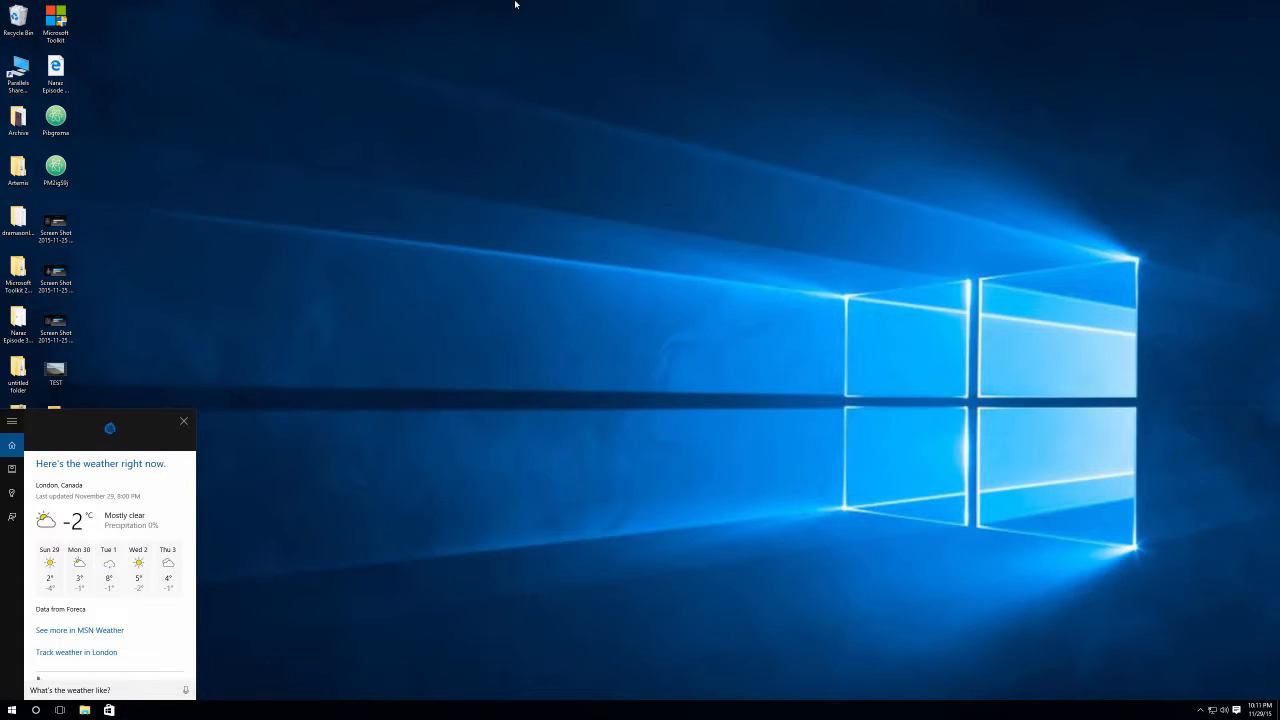
click(12, 710)
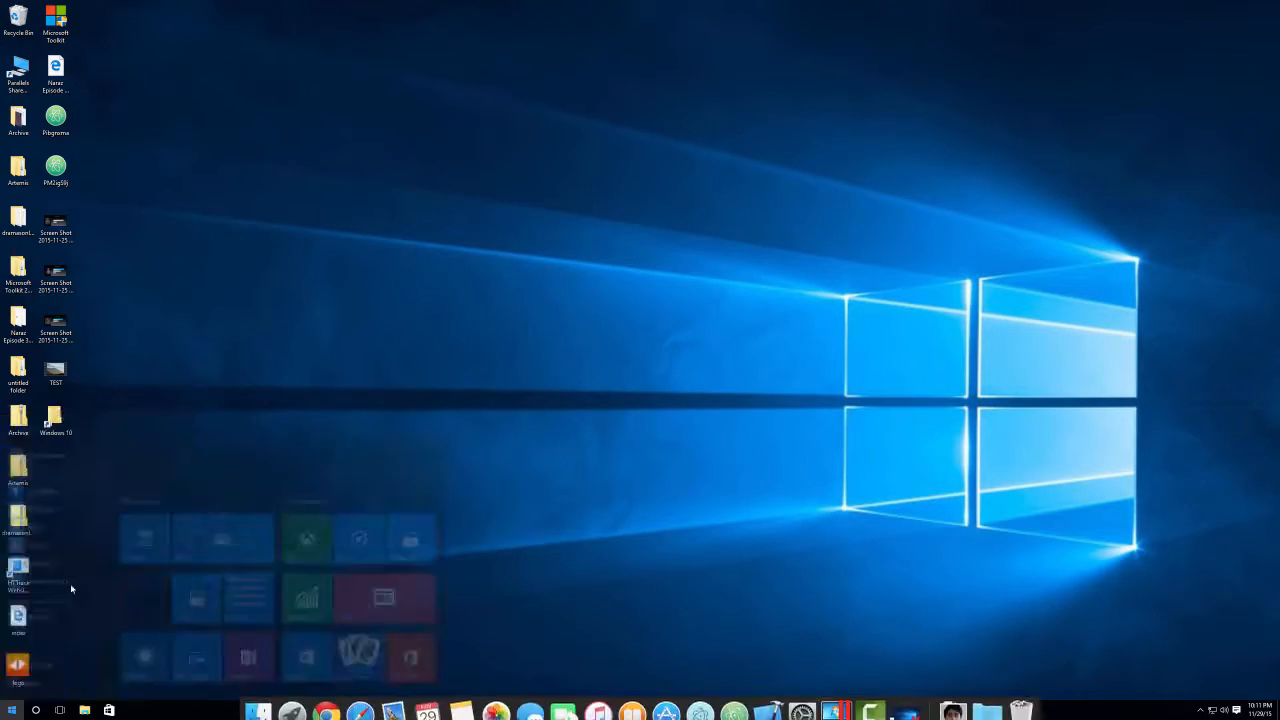
click(262, 74)
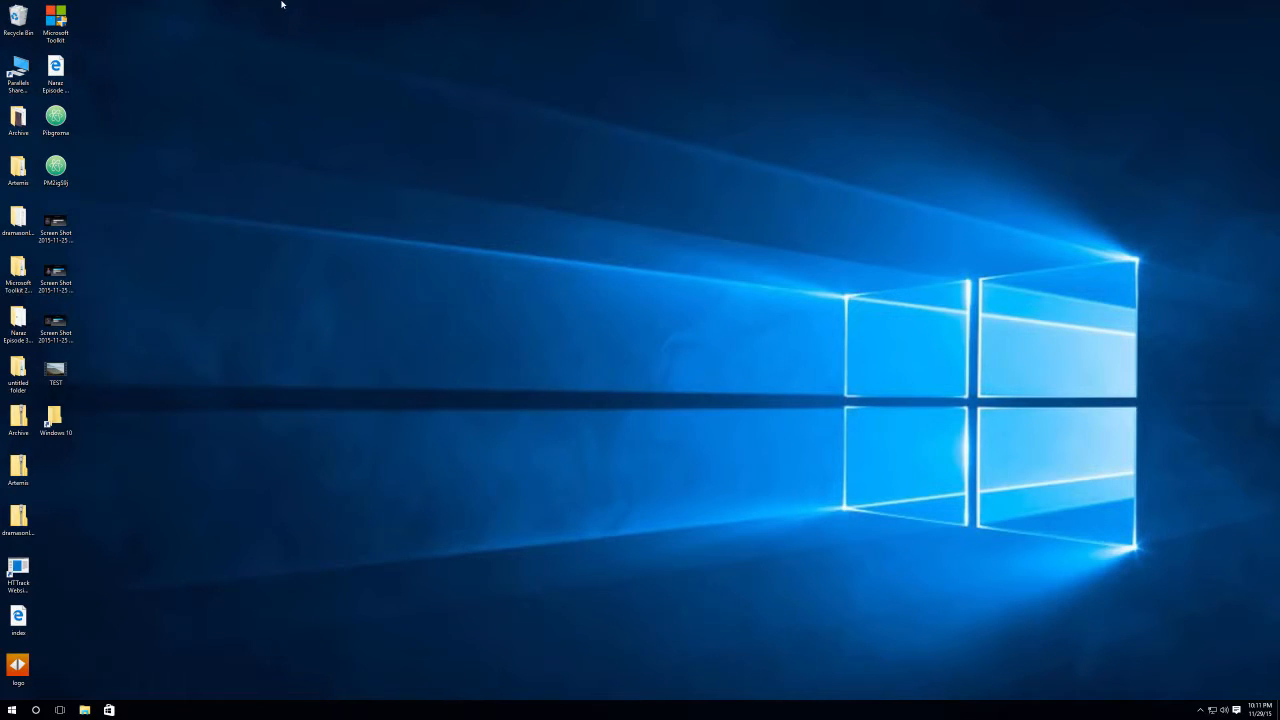
Take the Windows 10 virtual machine out of full screen and minimize the video editor window behind it.
mouse_move(281, 4)
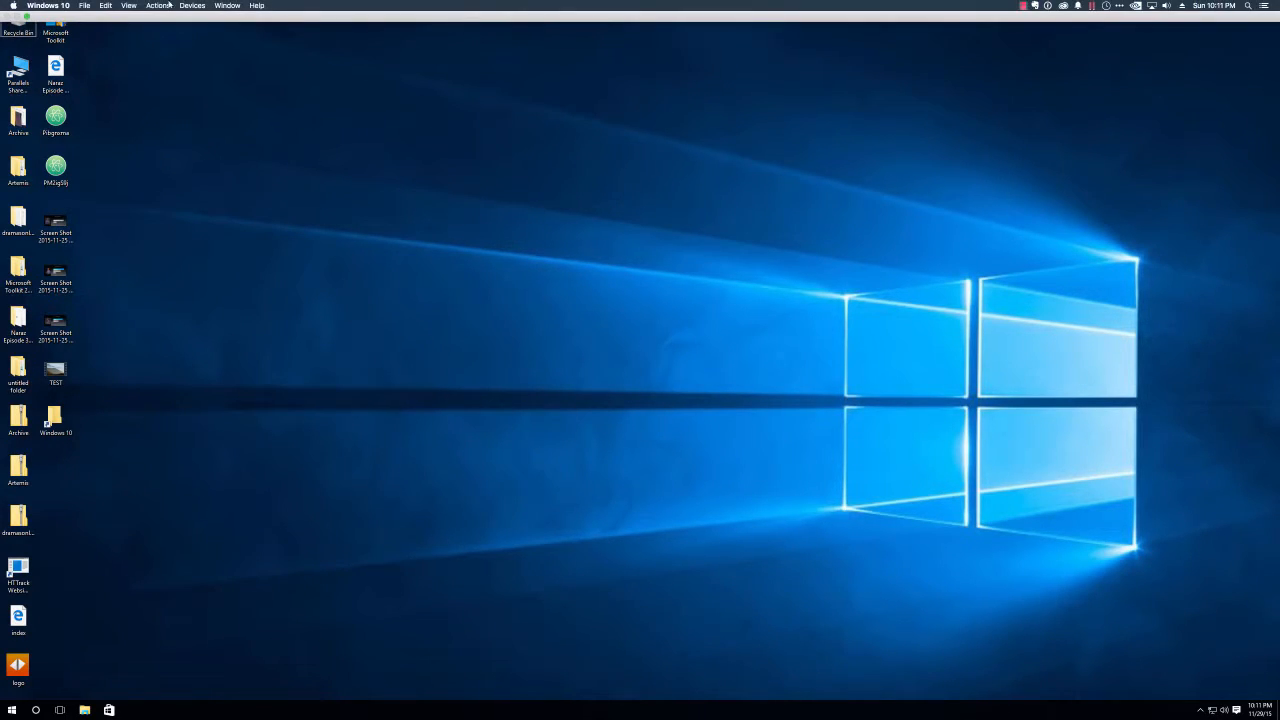
click(28, 17)
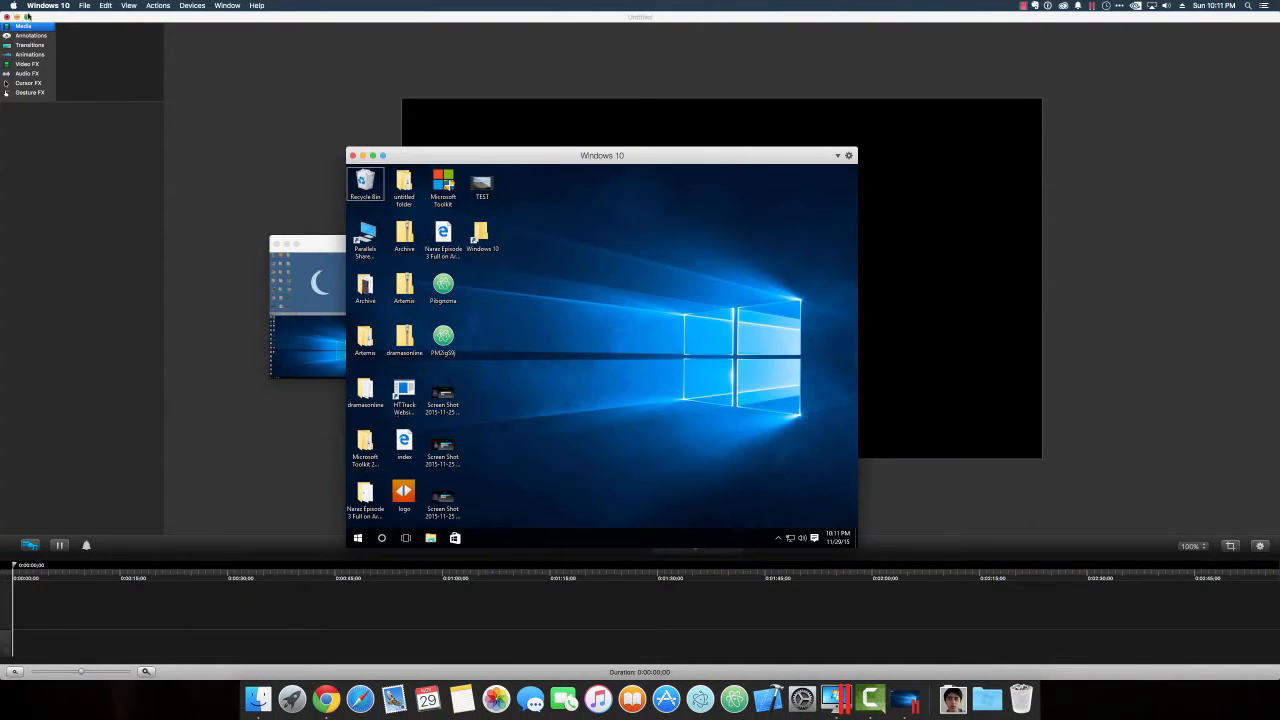
click(16, 17)
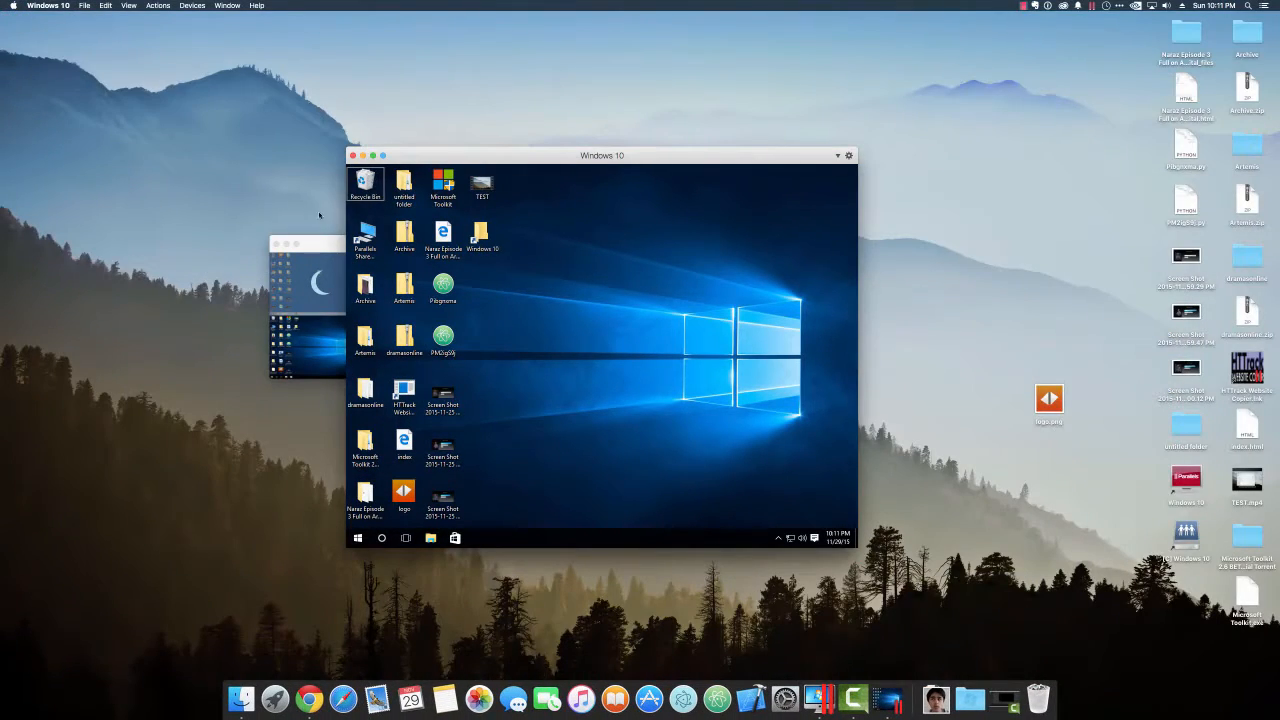
Move the Parallels Desktop Control Center out from behind the virtual machine and switch Windows 10 to Coherence mode.
drag(326, 243, 212, 246)
click(405, 157)
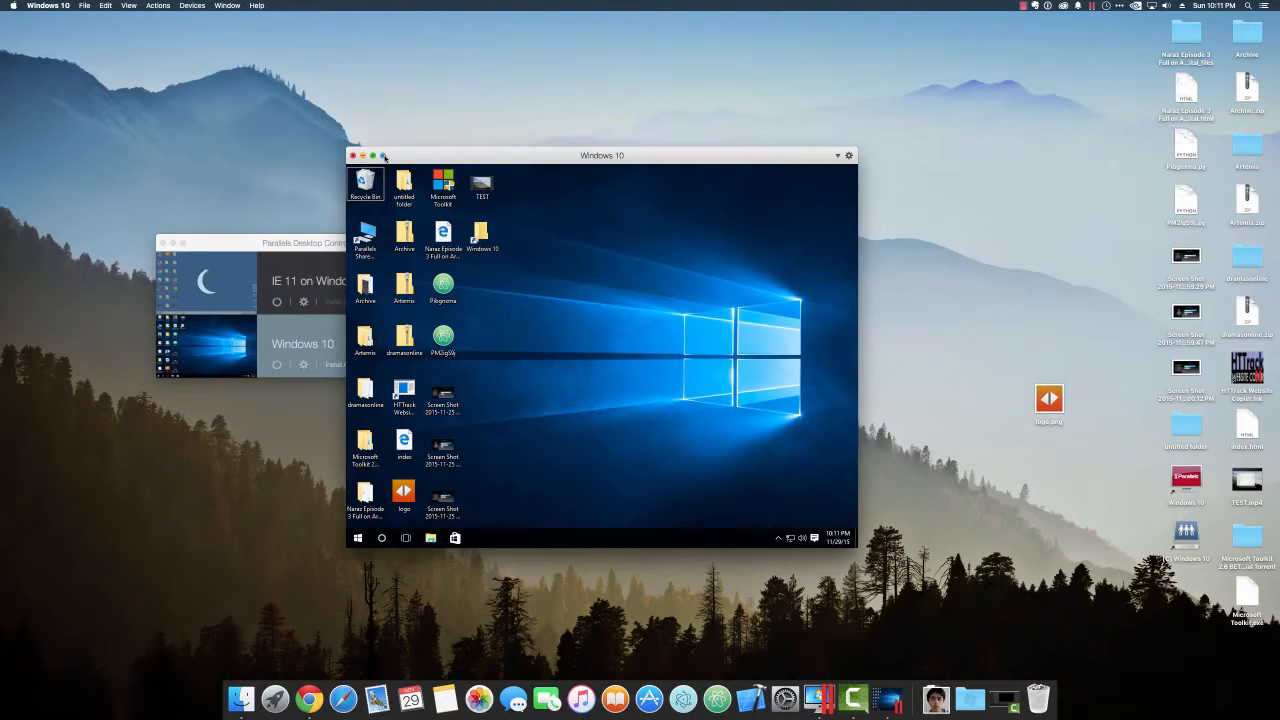
click(384, 156)
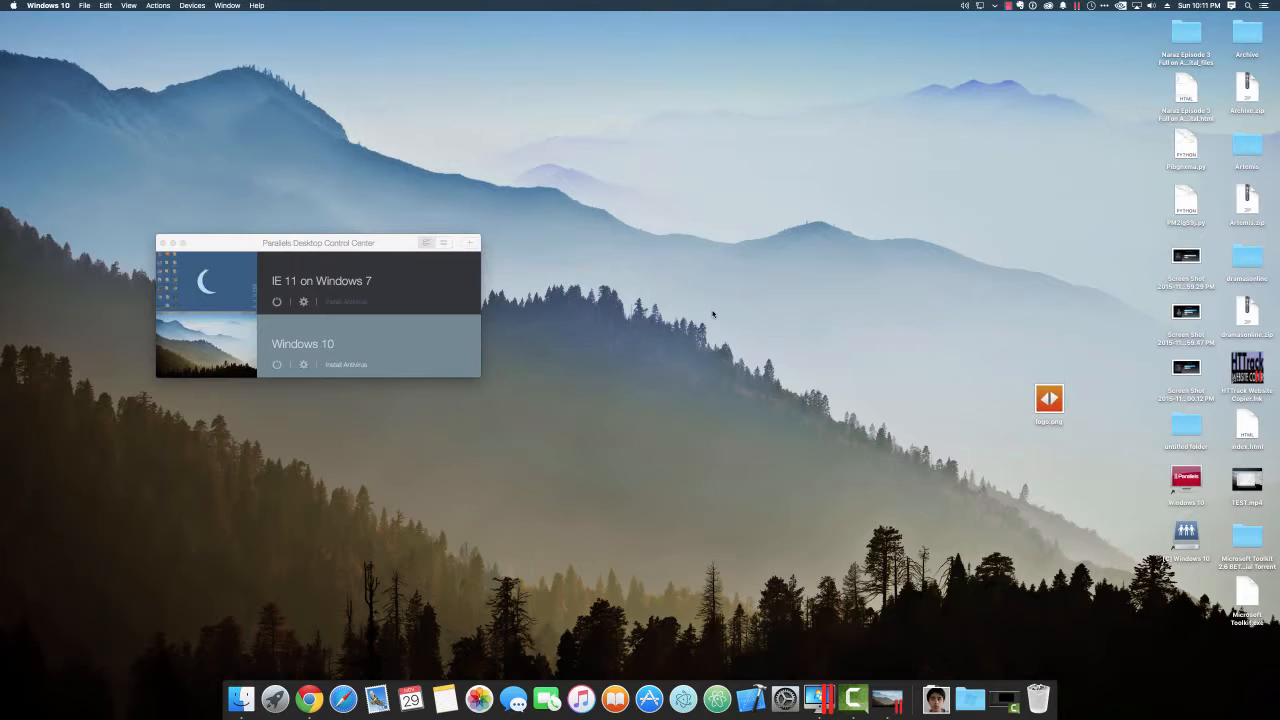
Bring up the Windows Start menu over the Mac desktop, dismiss it, and close Cortana's weather answer.
click(887, 700)
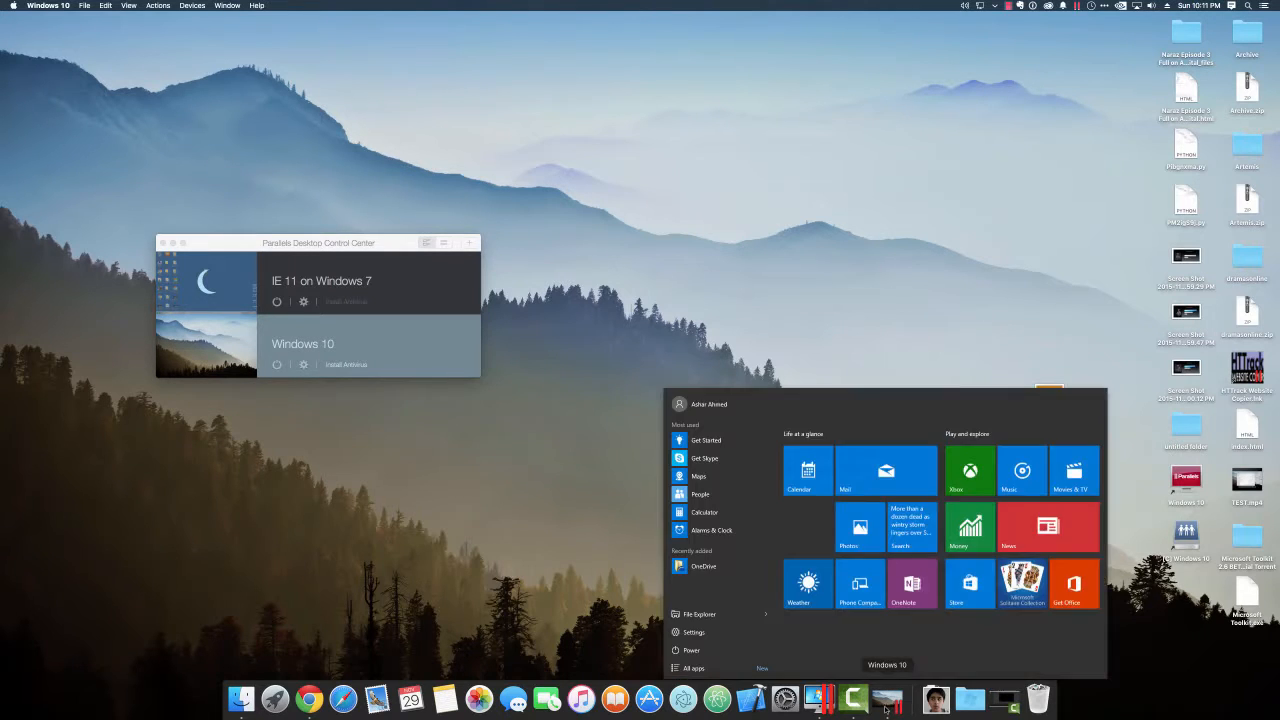
click(564, 495)
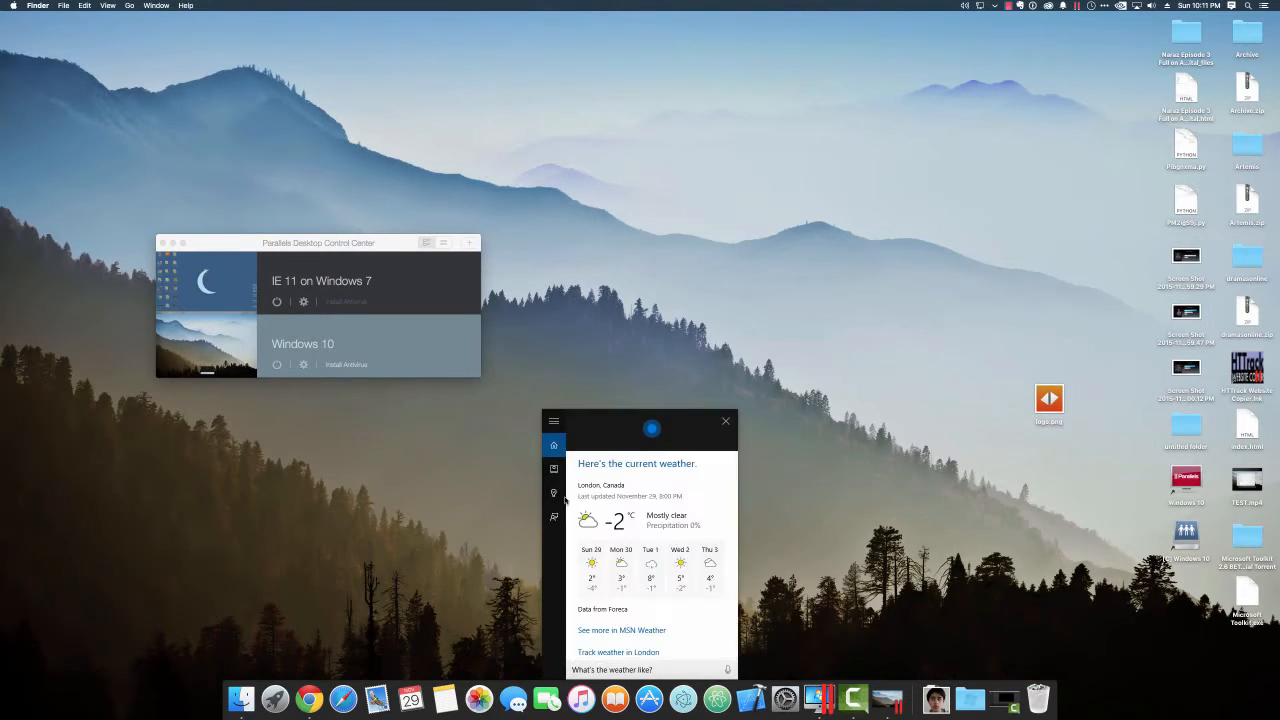
click(723, 423)
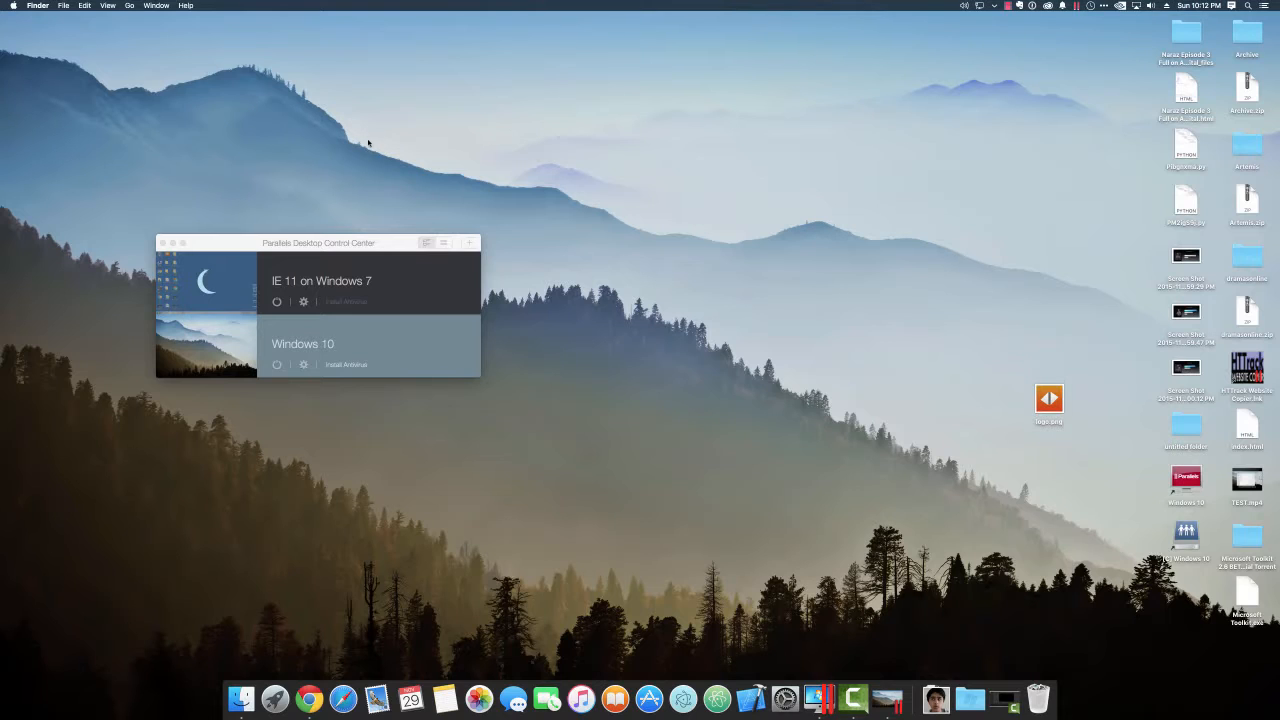
Bring the Parallels Desktop Control Center to the front and move it slightly higher on the Mac desktop.
click(366, 244)
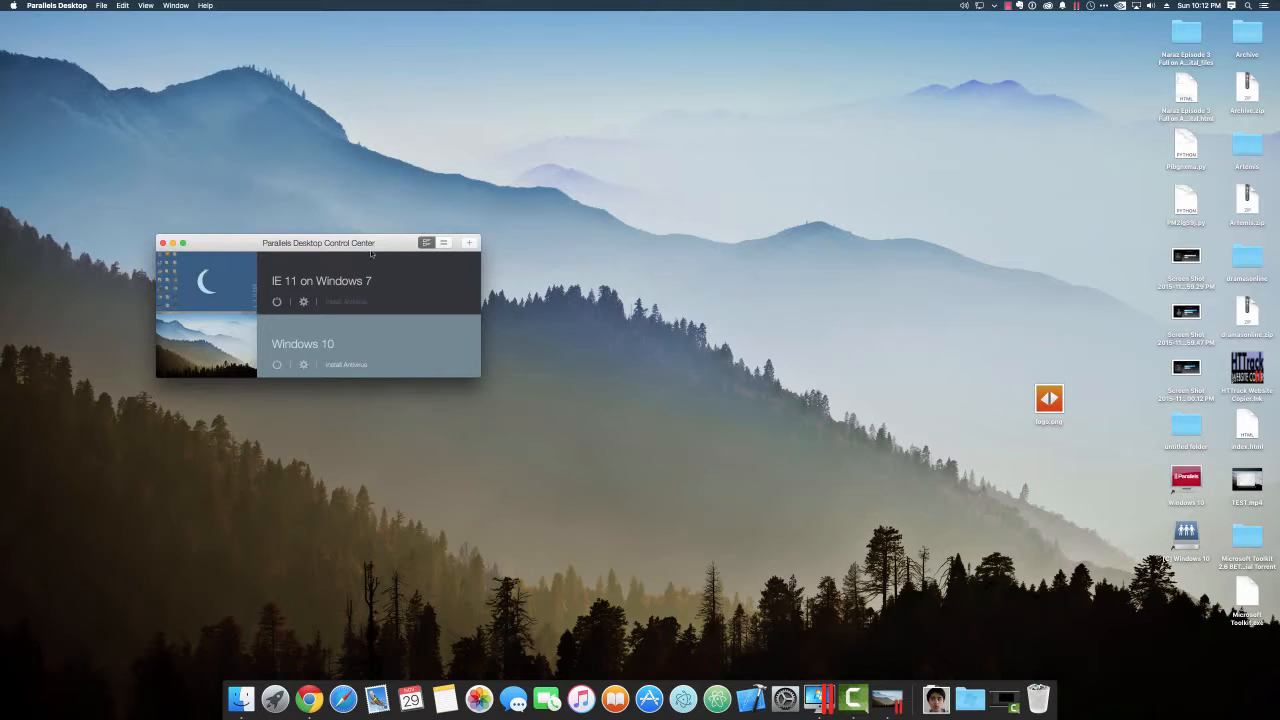
drag(371, 251, 440, 156)
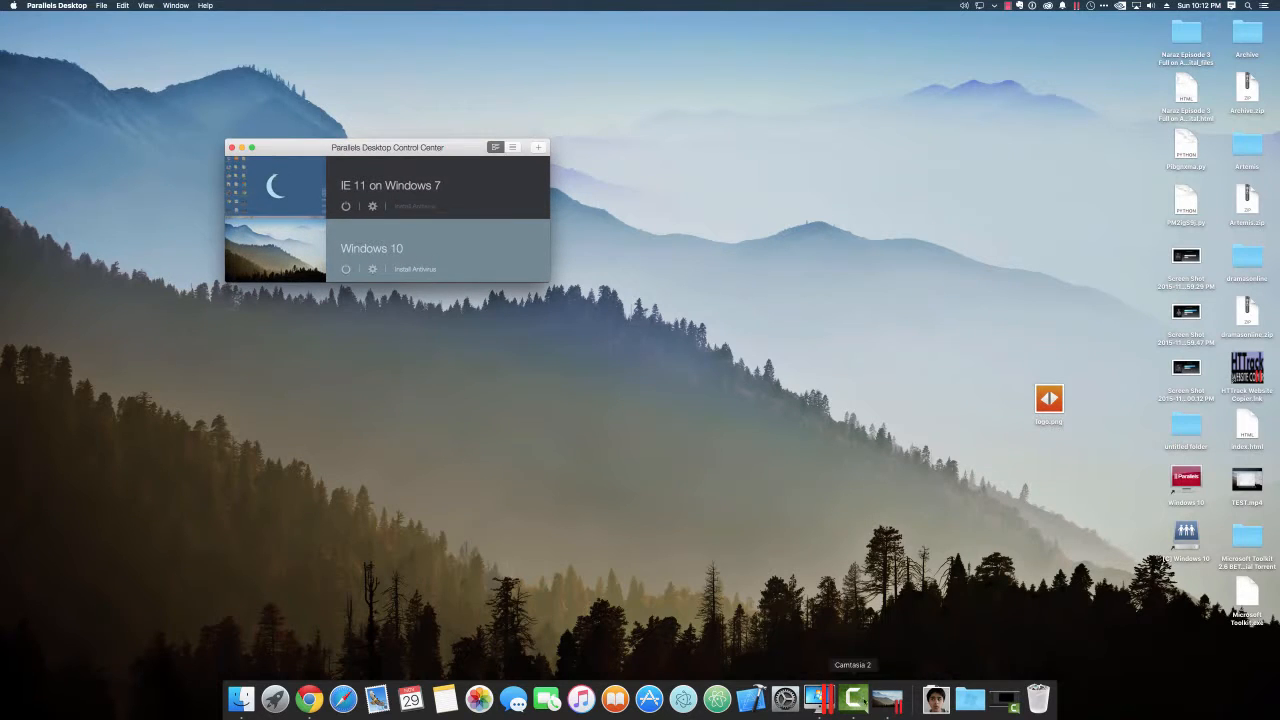
Open Windows Settings from the Start menu, check the Activation page under Update & security, and close the Settings window.
click(879, 705)
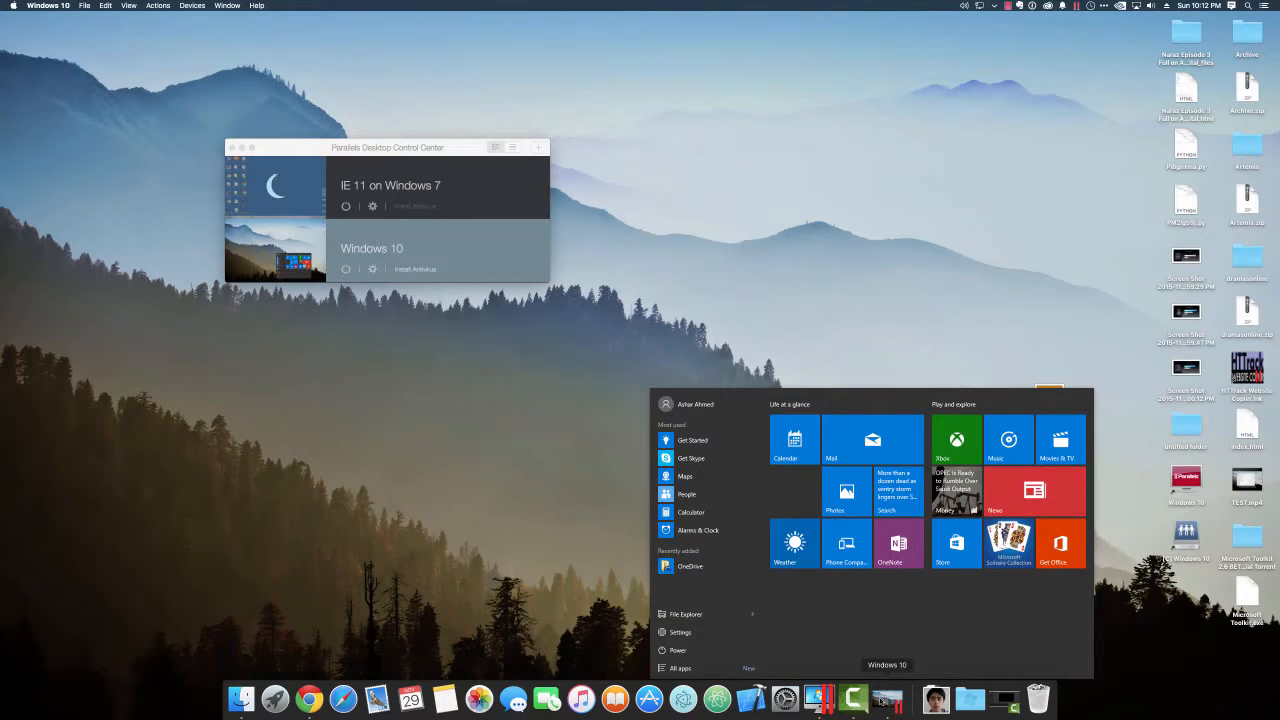
click(705, 632)
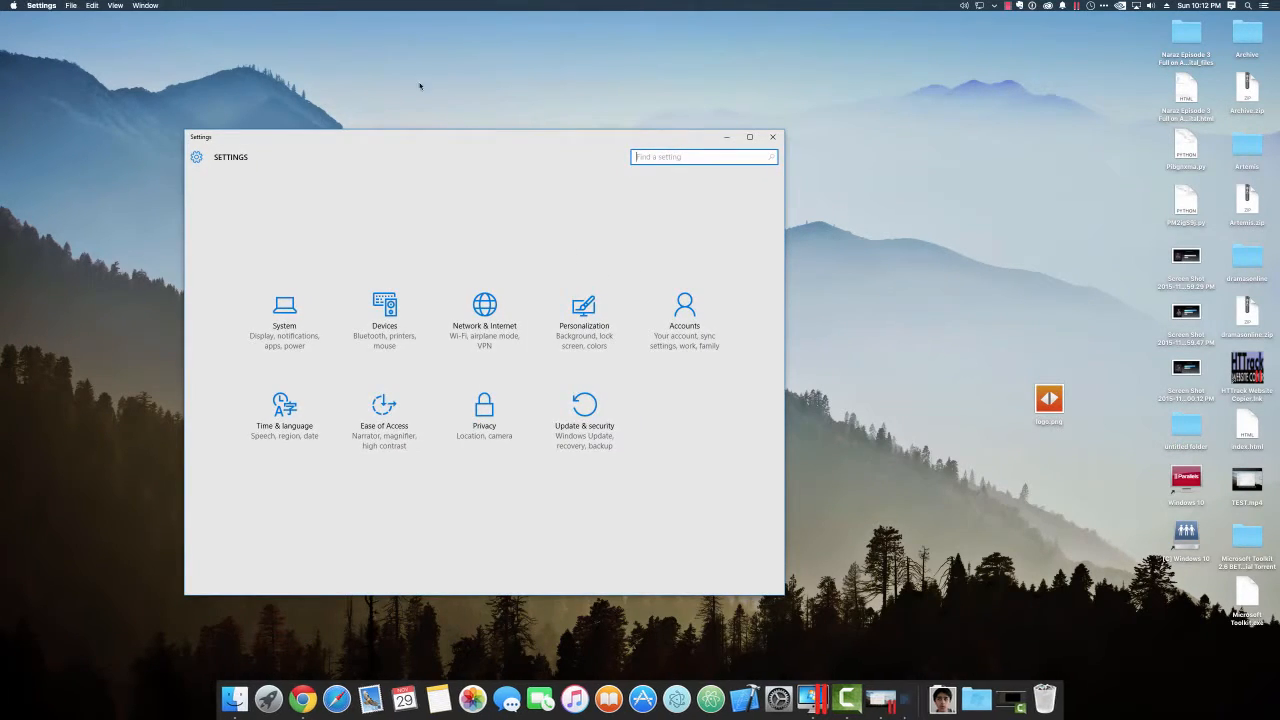
drag(313, 137, 428, 116)
click(690, 397)
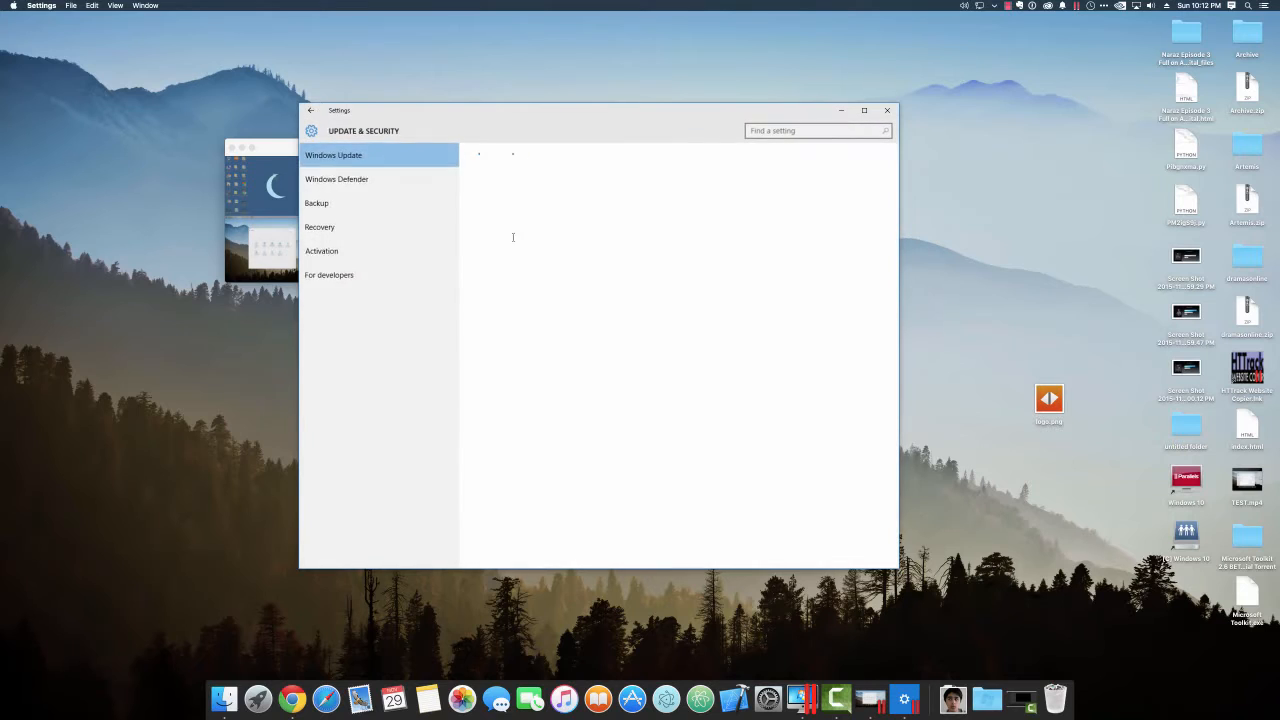
click(405, 251)
click(880, 110)
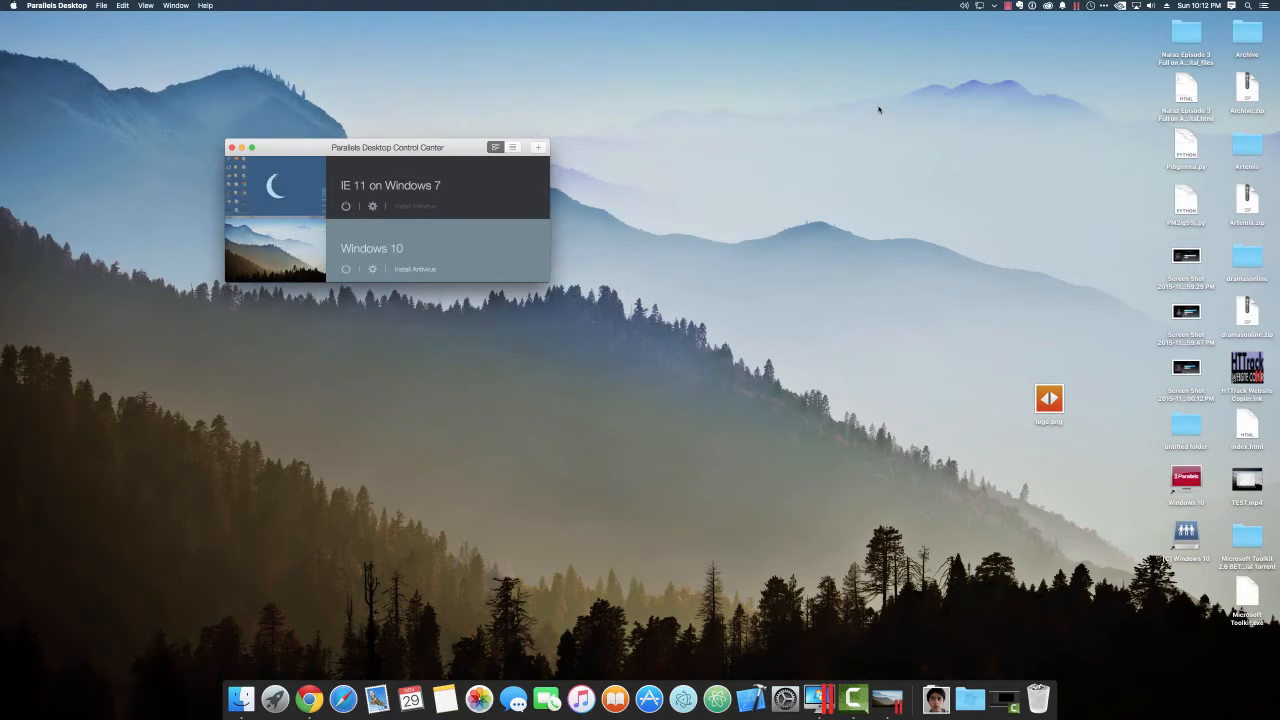
click(1006, 6)
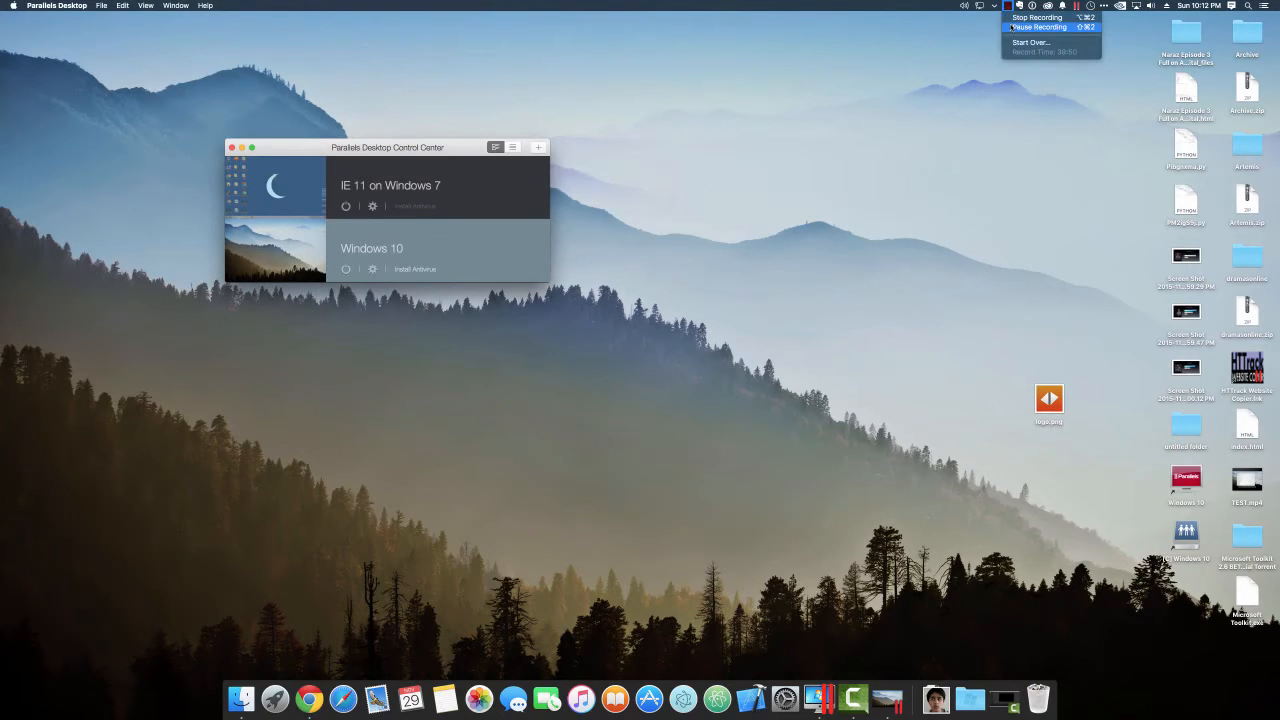